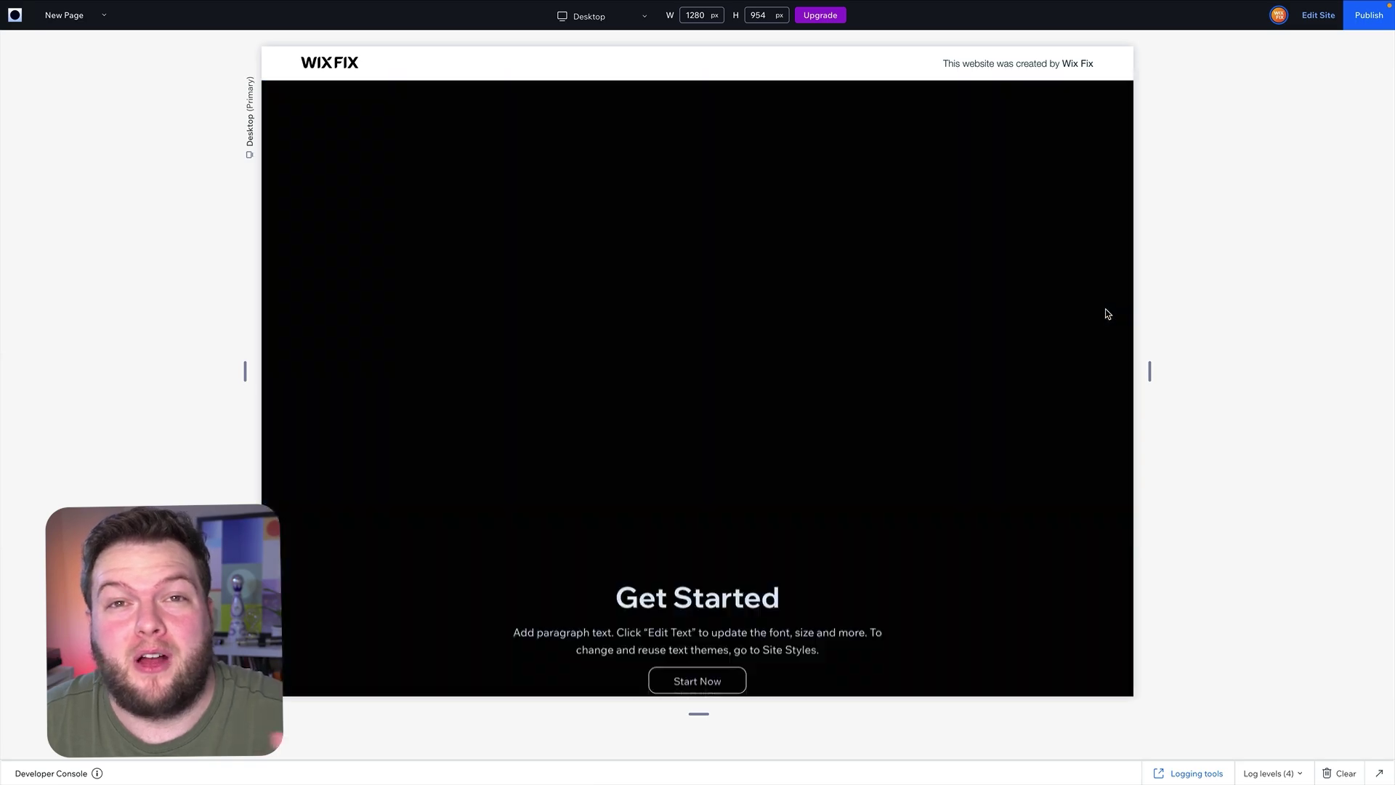
pyautogui.scroll(3, 1108, 314)
pyautogui.scroll(10, 1105, 309)
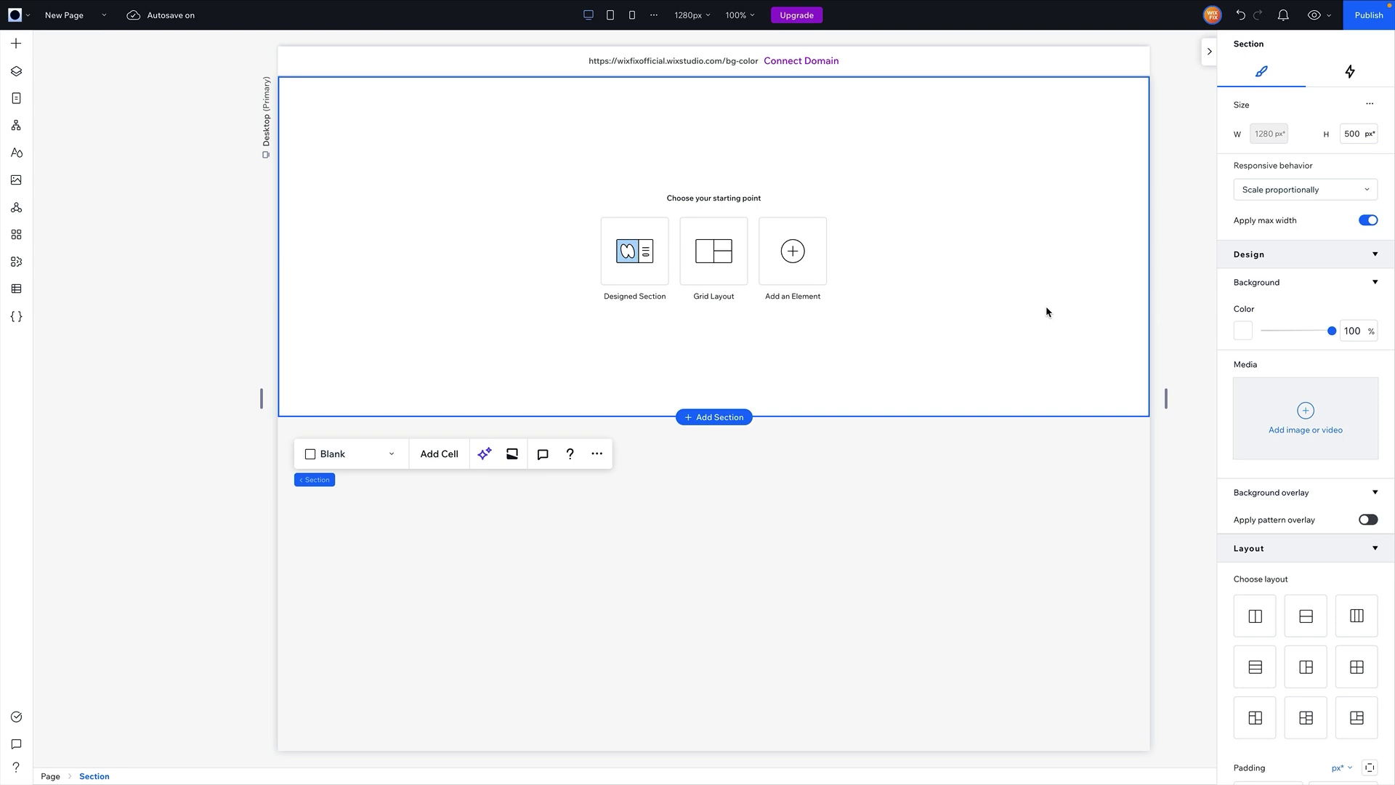
# Add a container to the blank section and stretch it to fill the whole section.
pyautogui.click(16, 48)
pyautogui.moveTo(261, 200); pyautogui.dragTo(598, 271)
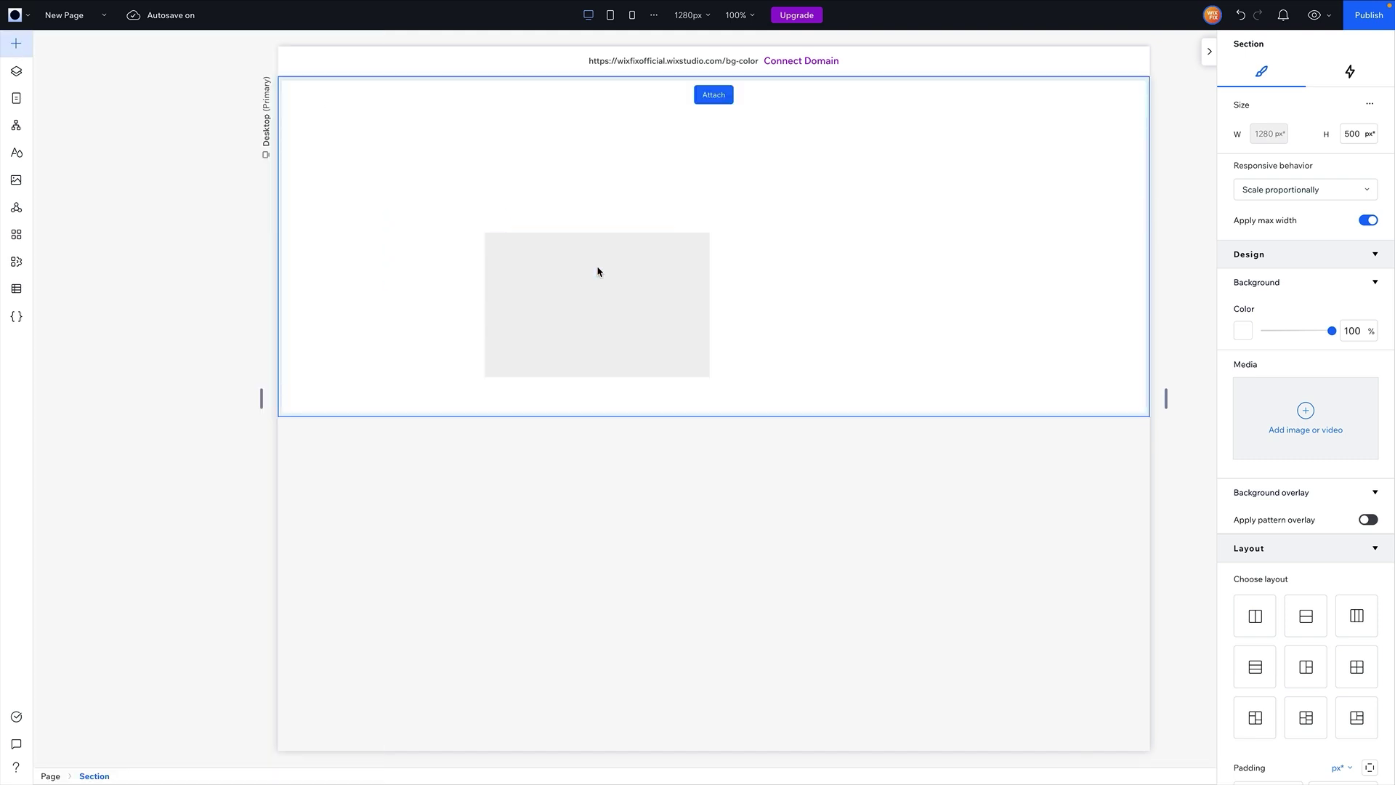
pyautogui.click(696, 247)
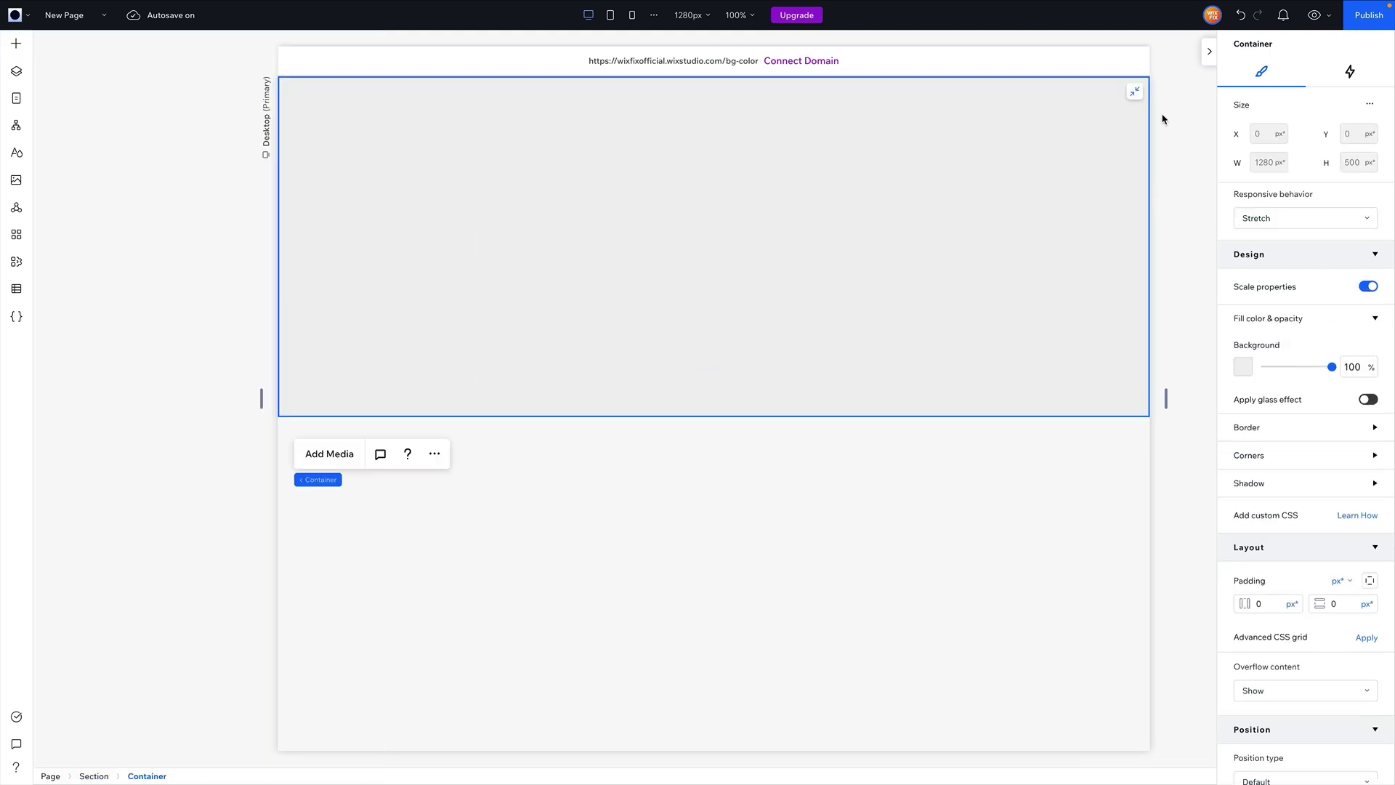
pyautogui.click(1135, 93)
pyautogui.click(1004, 144)
# Apply an advanced CSS grid to the container with a custom layout of 1 column and 4 rows.
pyautogui.scroll(-2, 1241, 580)
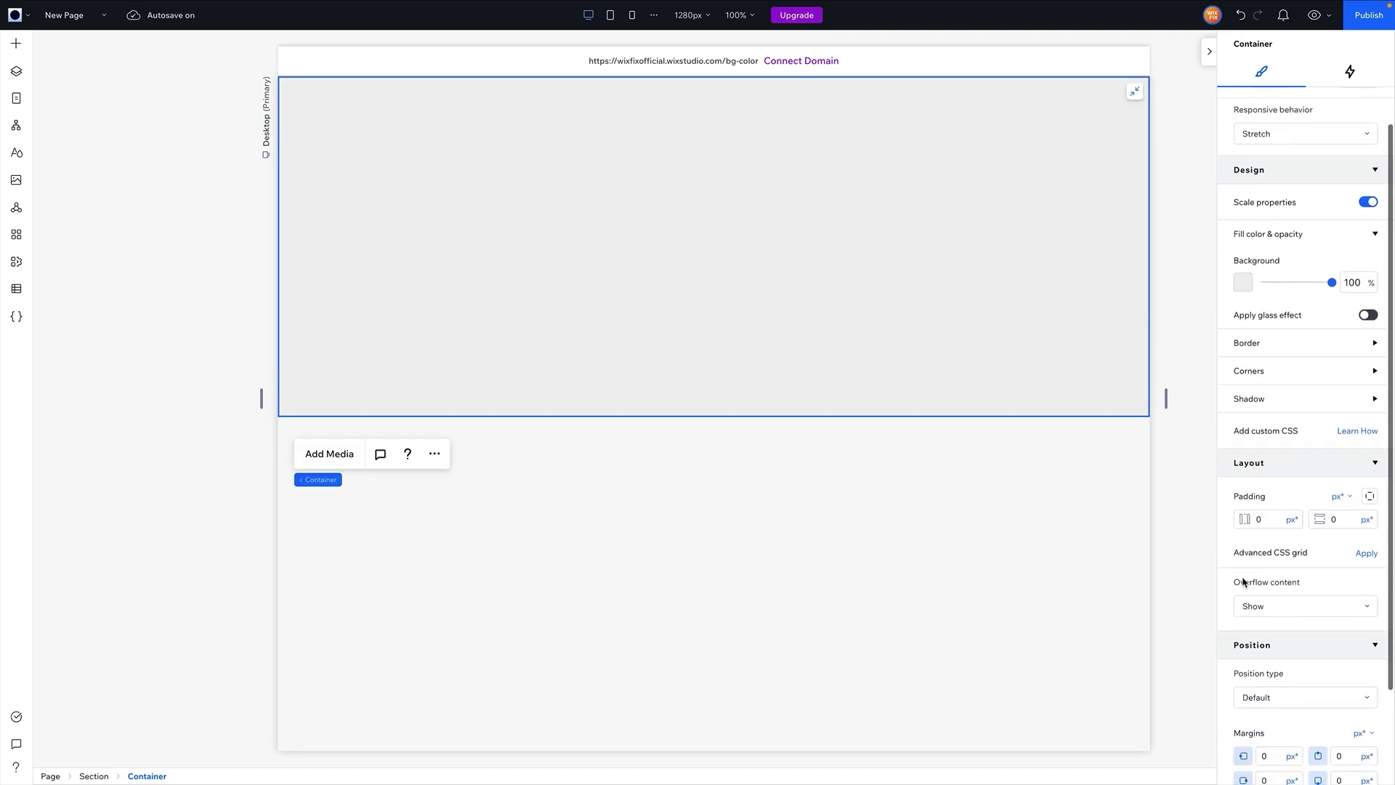
pyautogui.click(1363, 549)
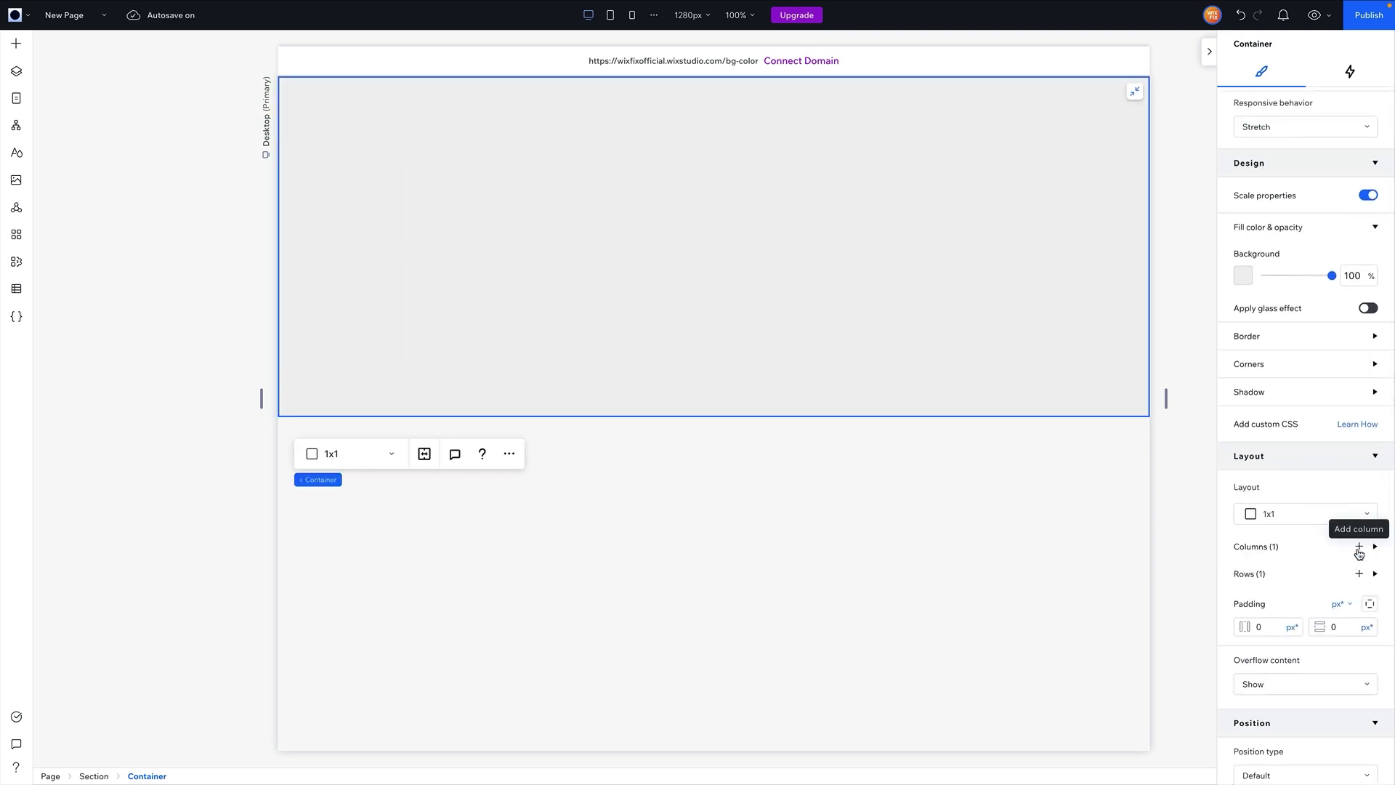
pyautogui.click(1305, 521)
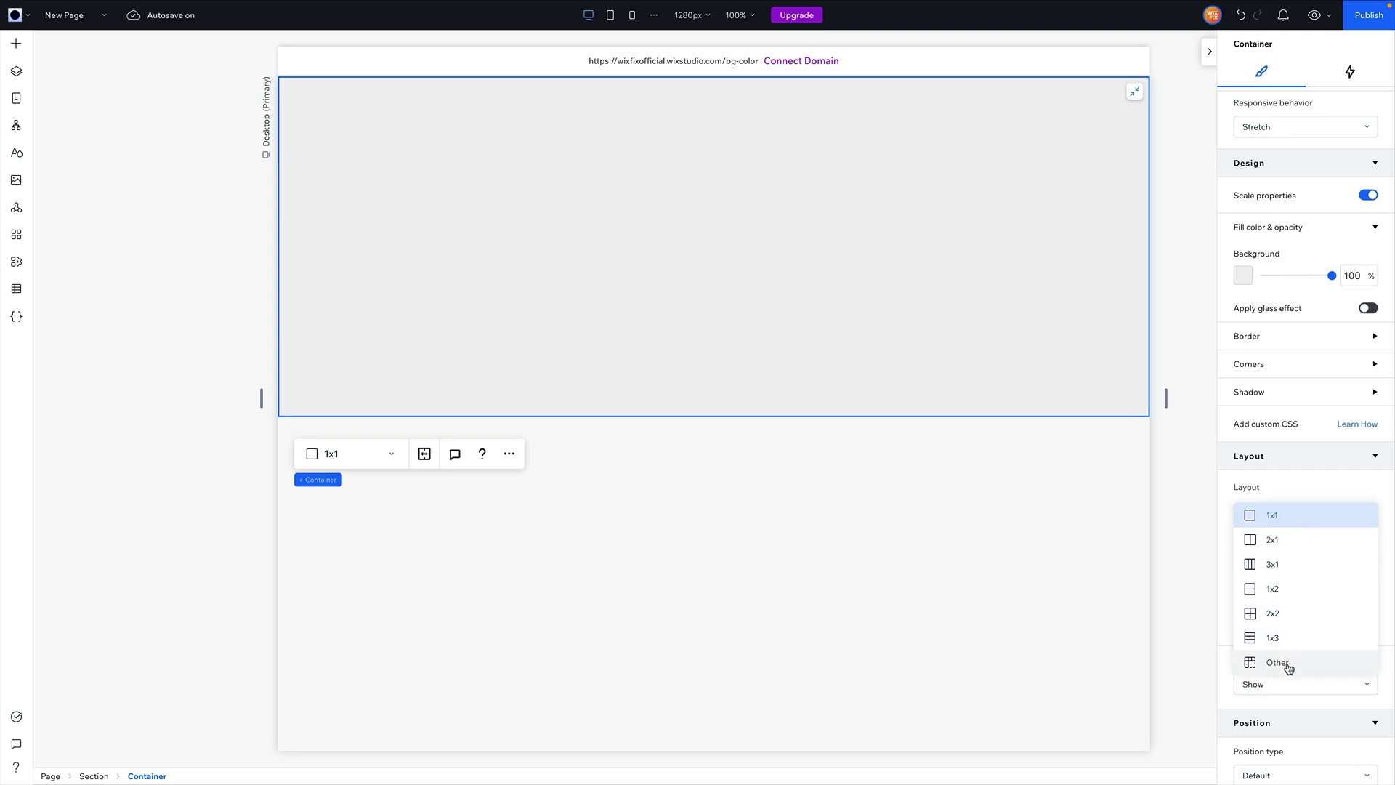
pyautogui.click(1278, 663)
pyautogui.click(1310, 557)
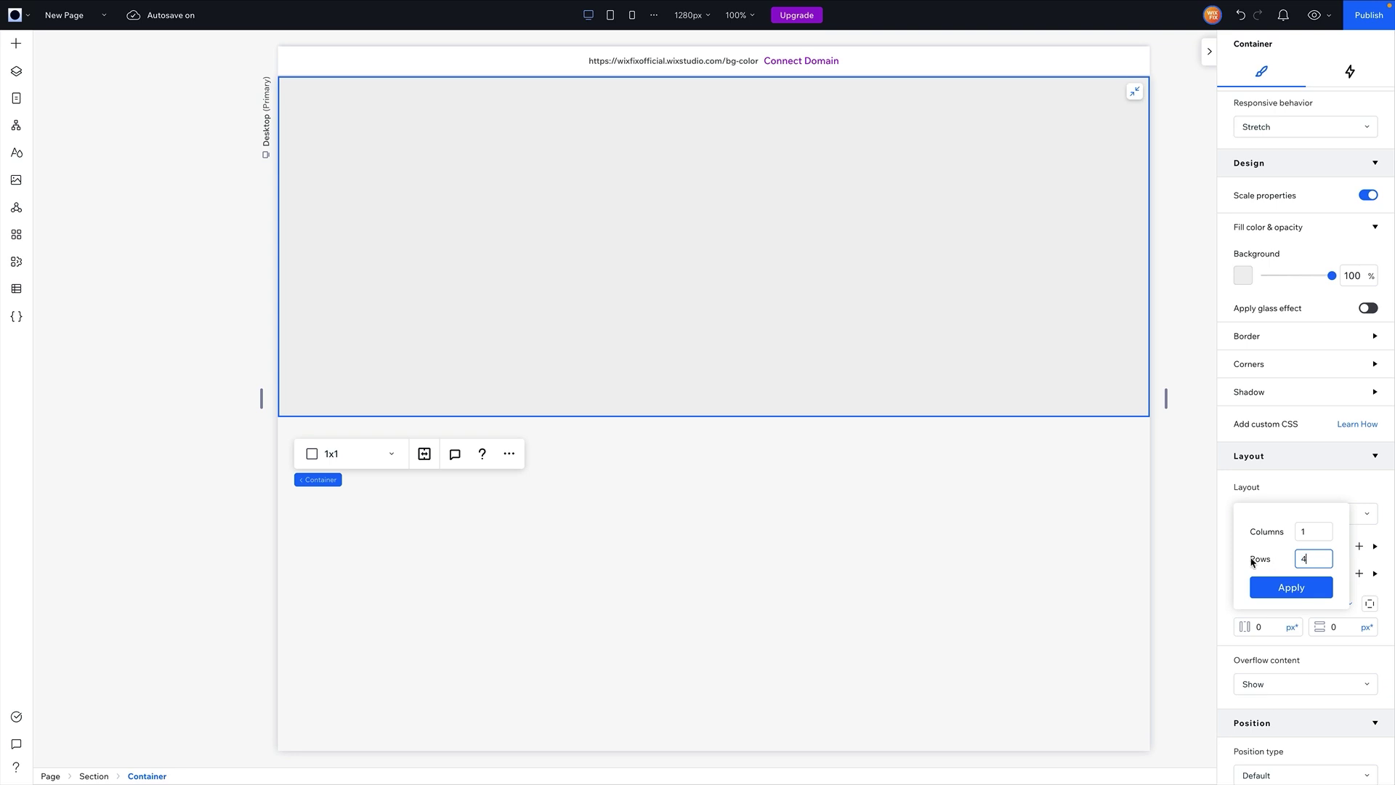
pyautogui.click(1293, 592)
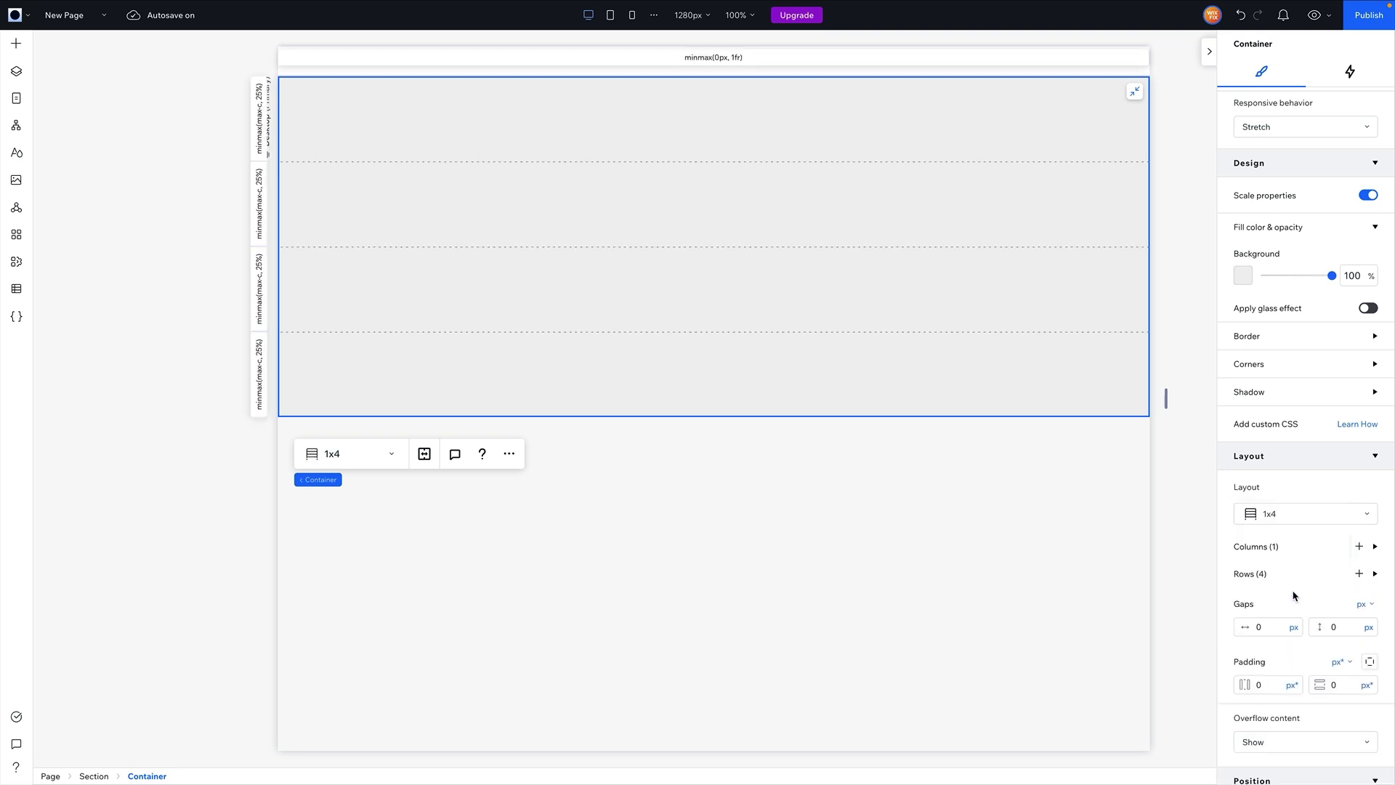
# Change the sizing unit of all four grid rows from Min/max to Viewport height (vh).
pyautogui.click(1257, 573)
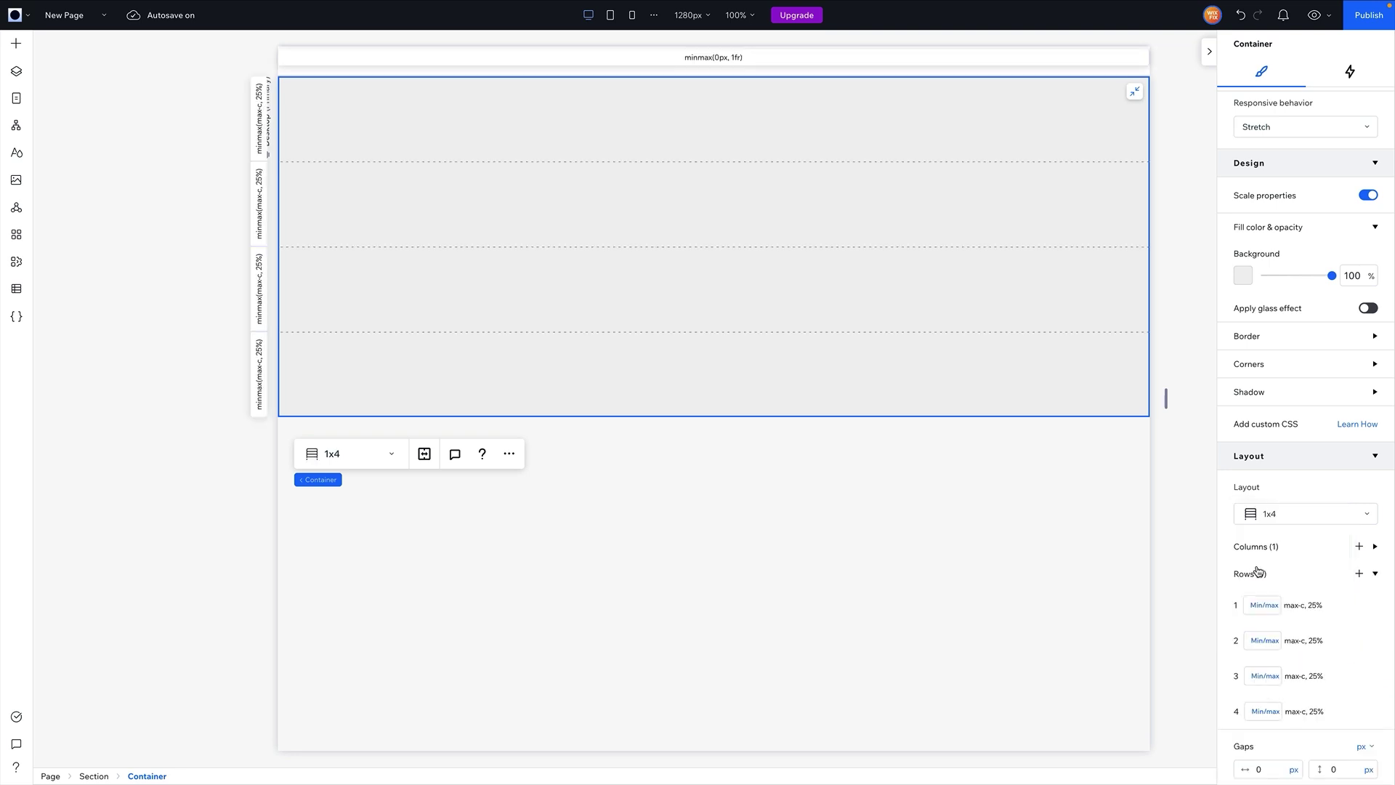
pyautogui.click(1265, 606)
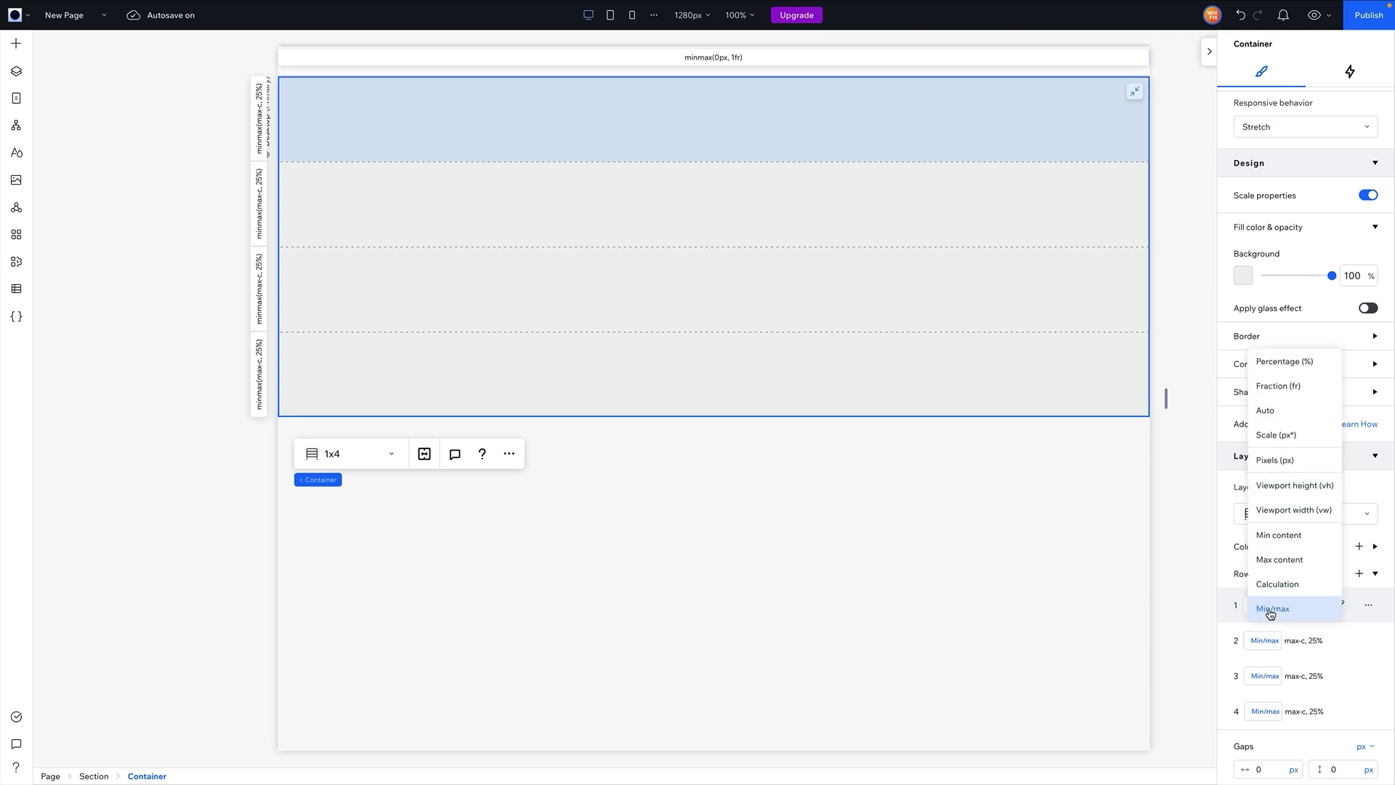
pyautogui.click(1295, 486)
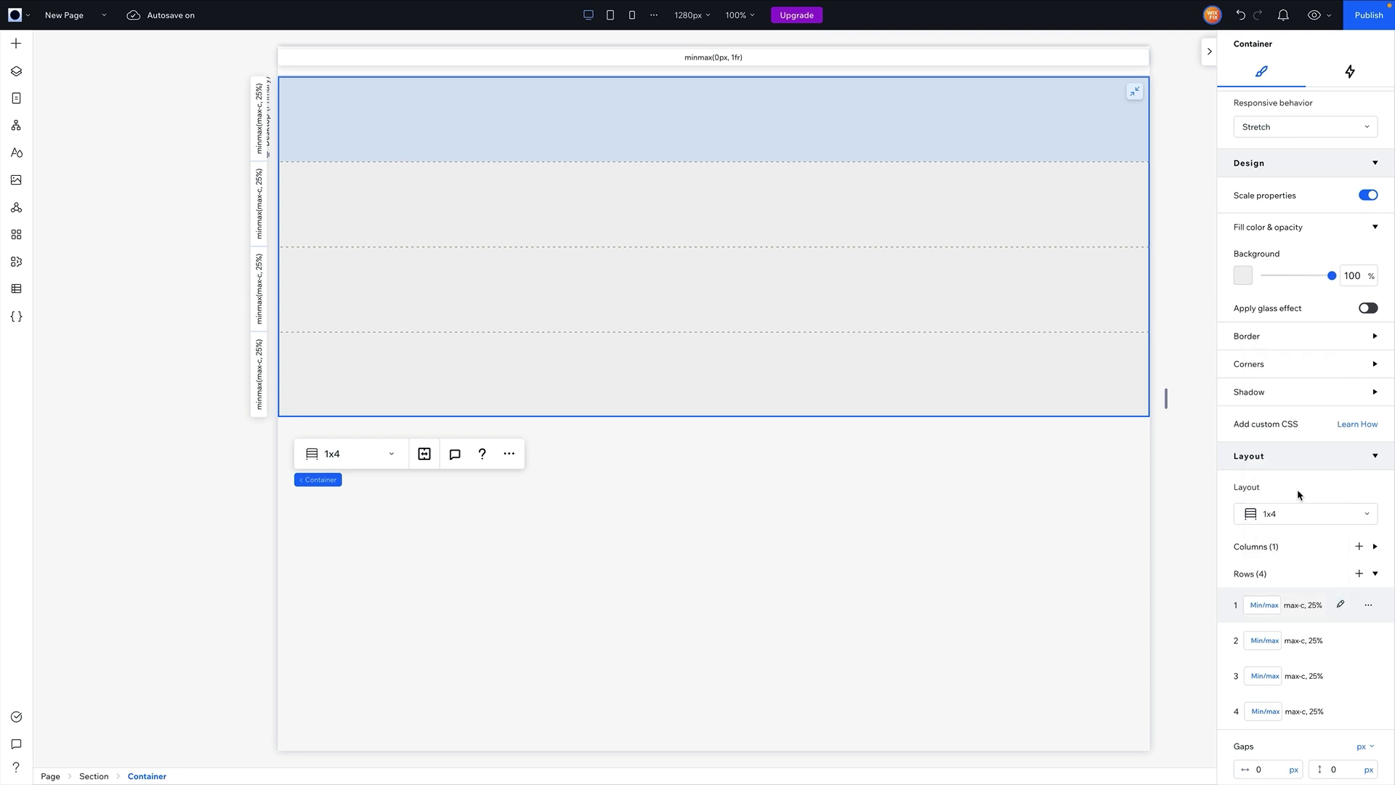
pyautogui.click(1265, 603)
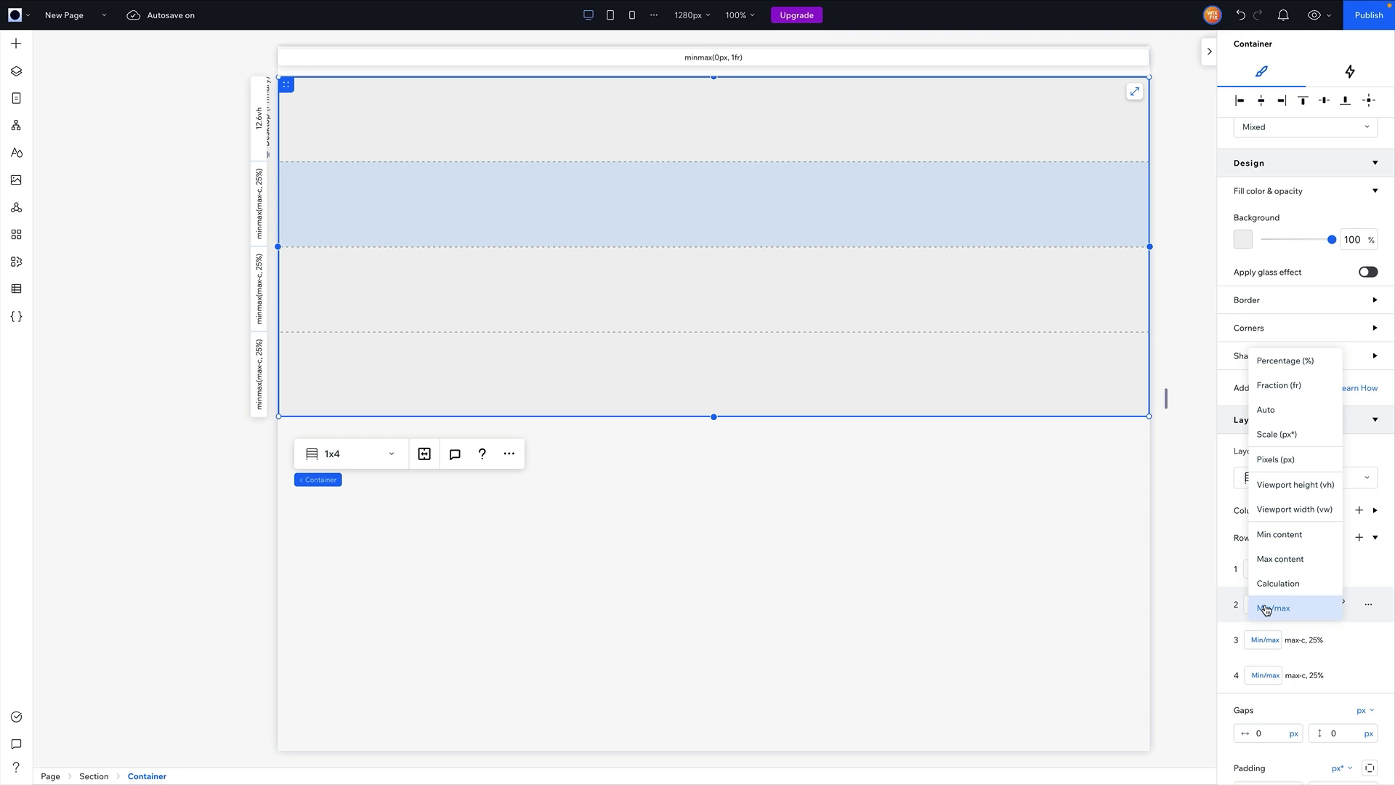
pyautogui.click(1304, 487)
pyautogui.click(1265, 639)
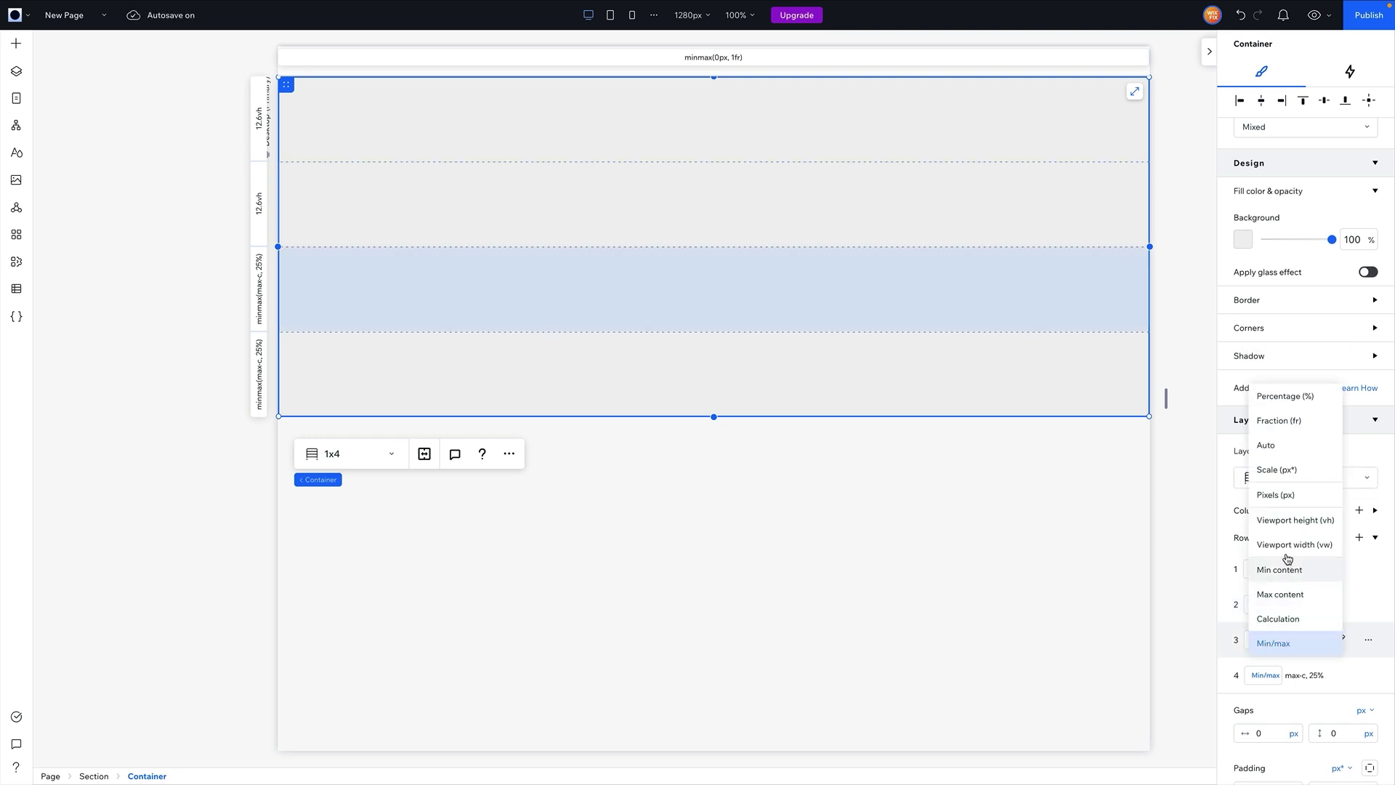
pyautogui.click(1291, 521)
pyautogui.click(1265, 675)
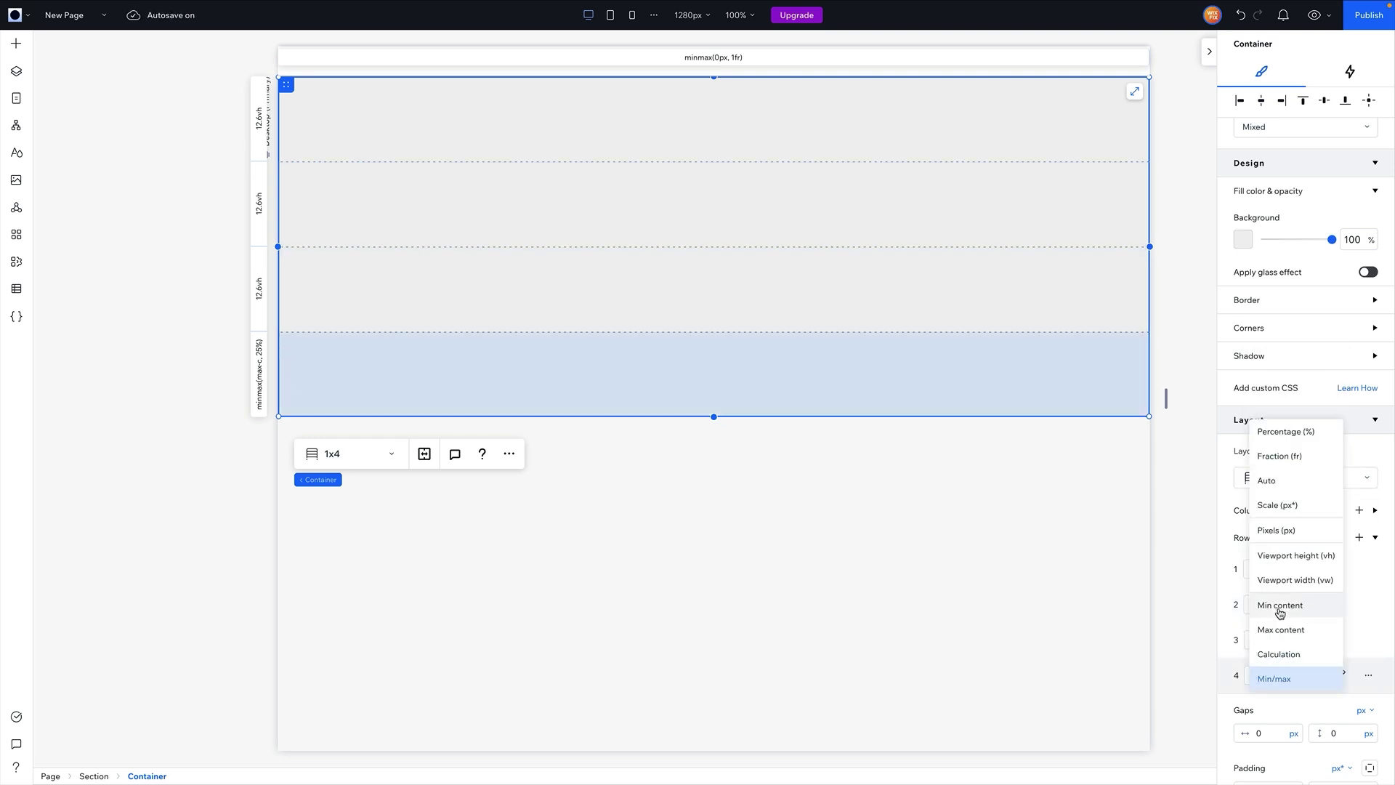
pyautogui.click(1298, 569)
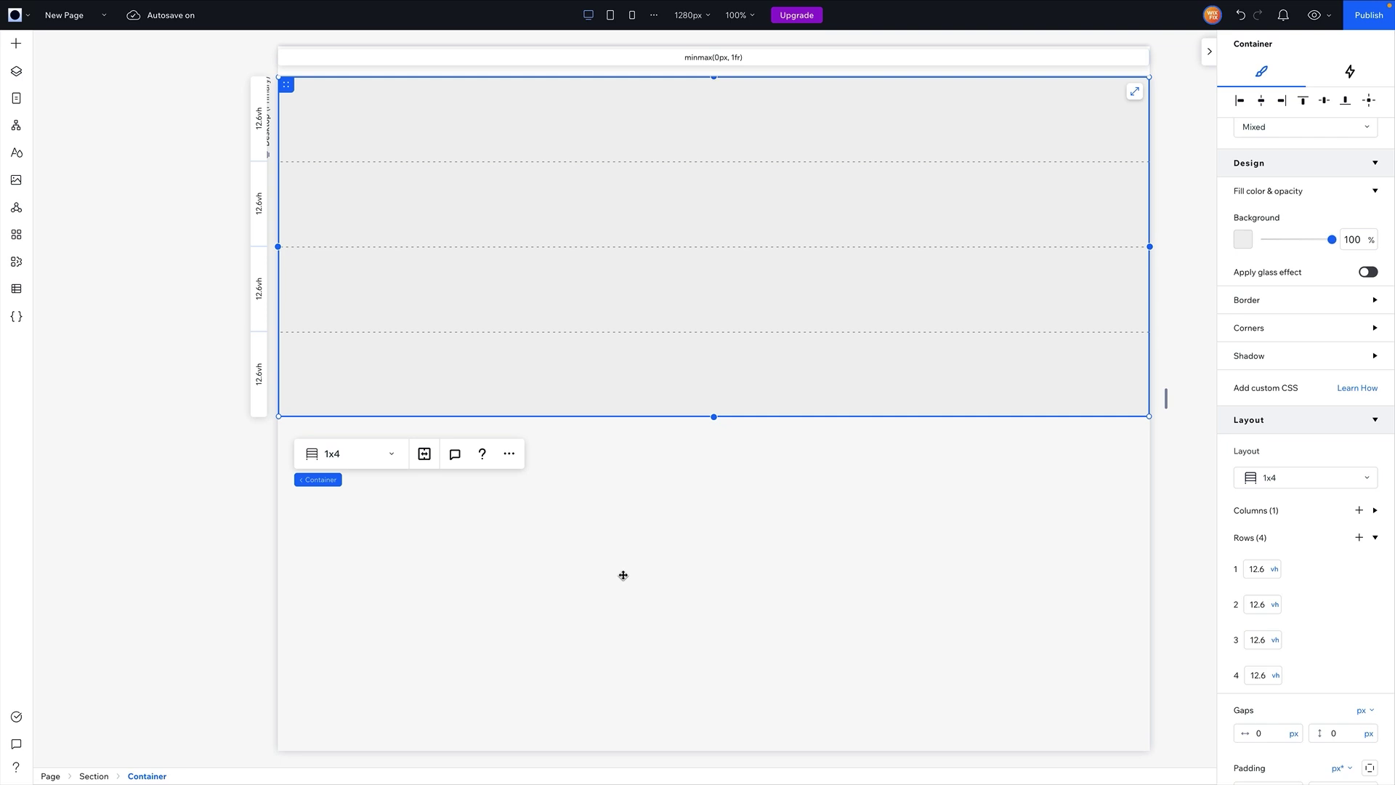
# Set the height of each of the container's four grid rows to 100 vh.
pyautogui.click(1260, 570)
pyautogui.write('100')
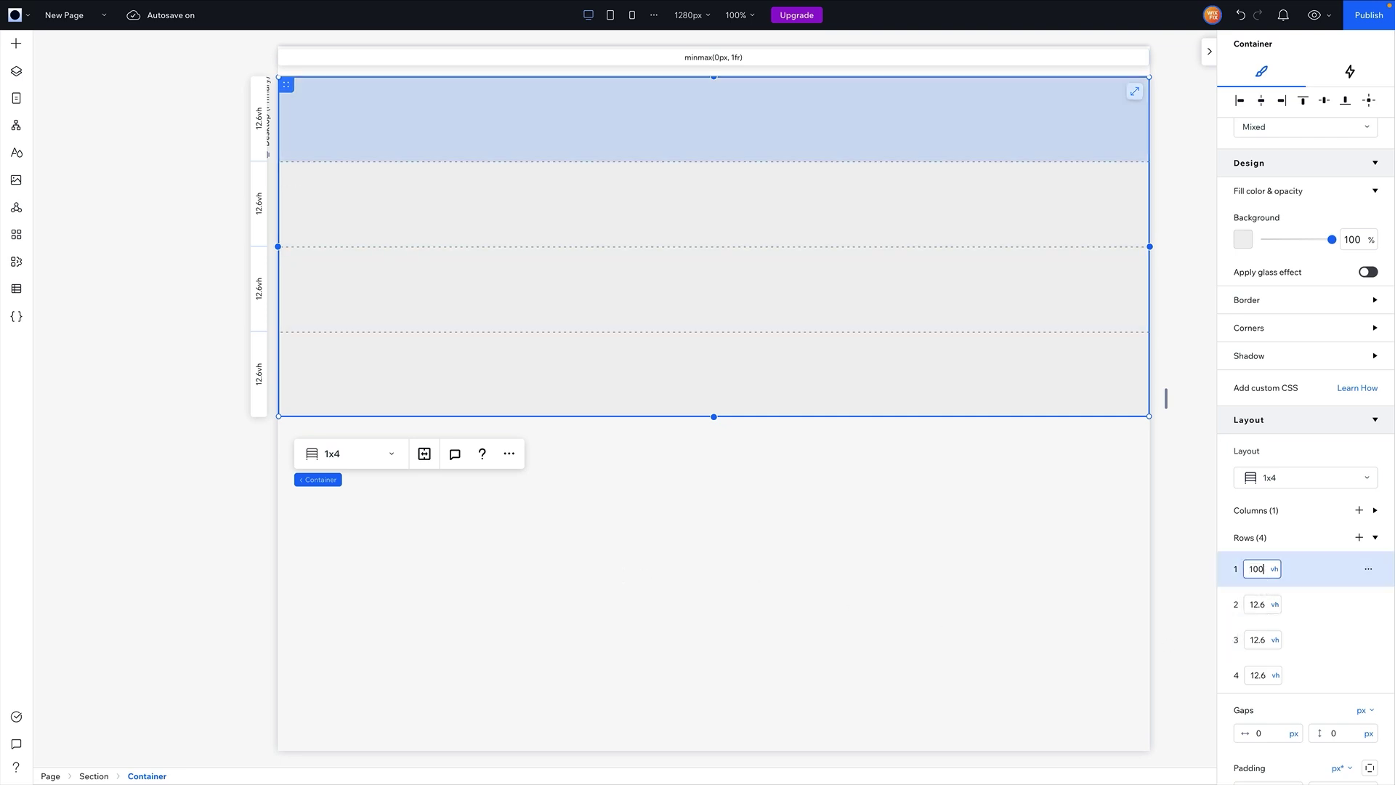
pyautogui.press('Return')
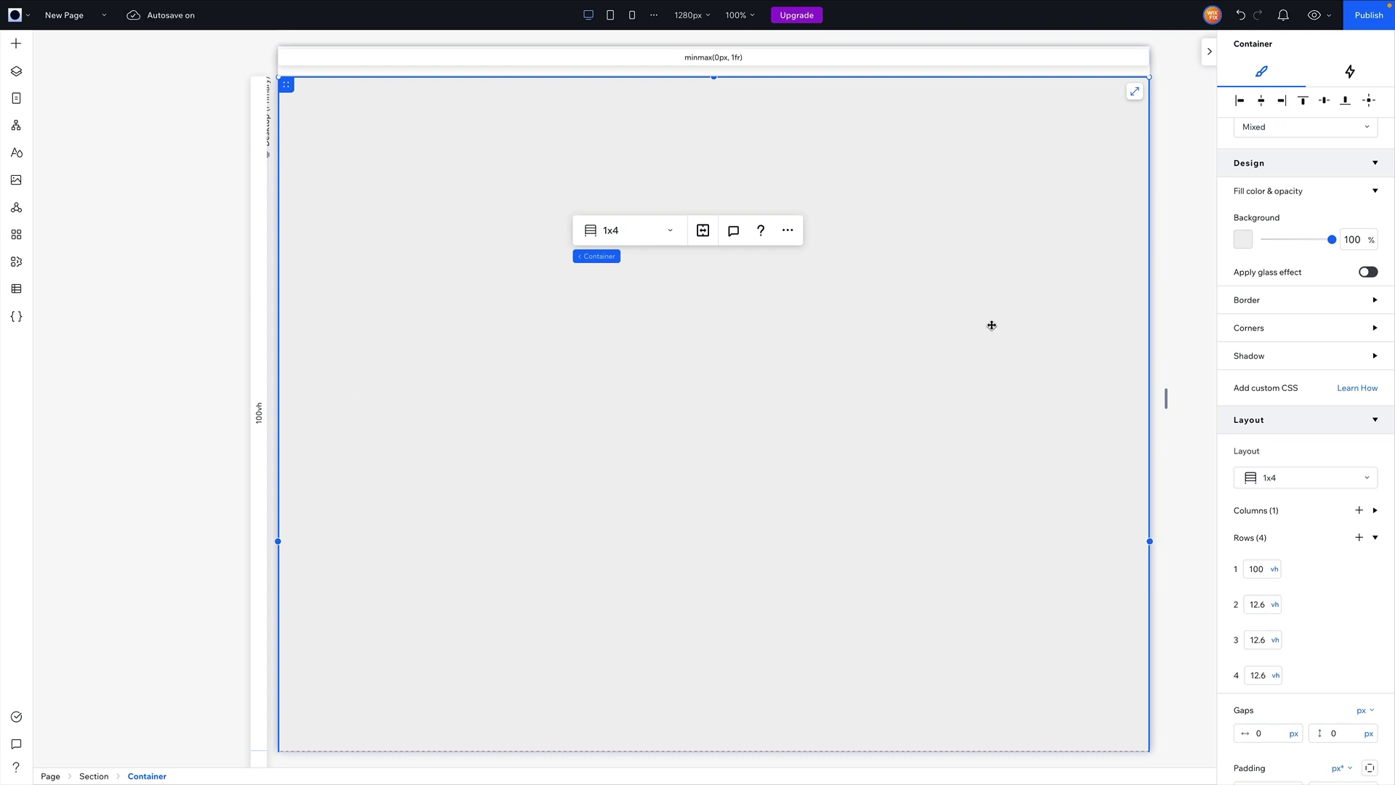
pyautogui.click(1263, 606)
pyautogui.write('10')
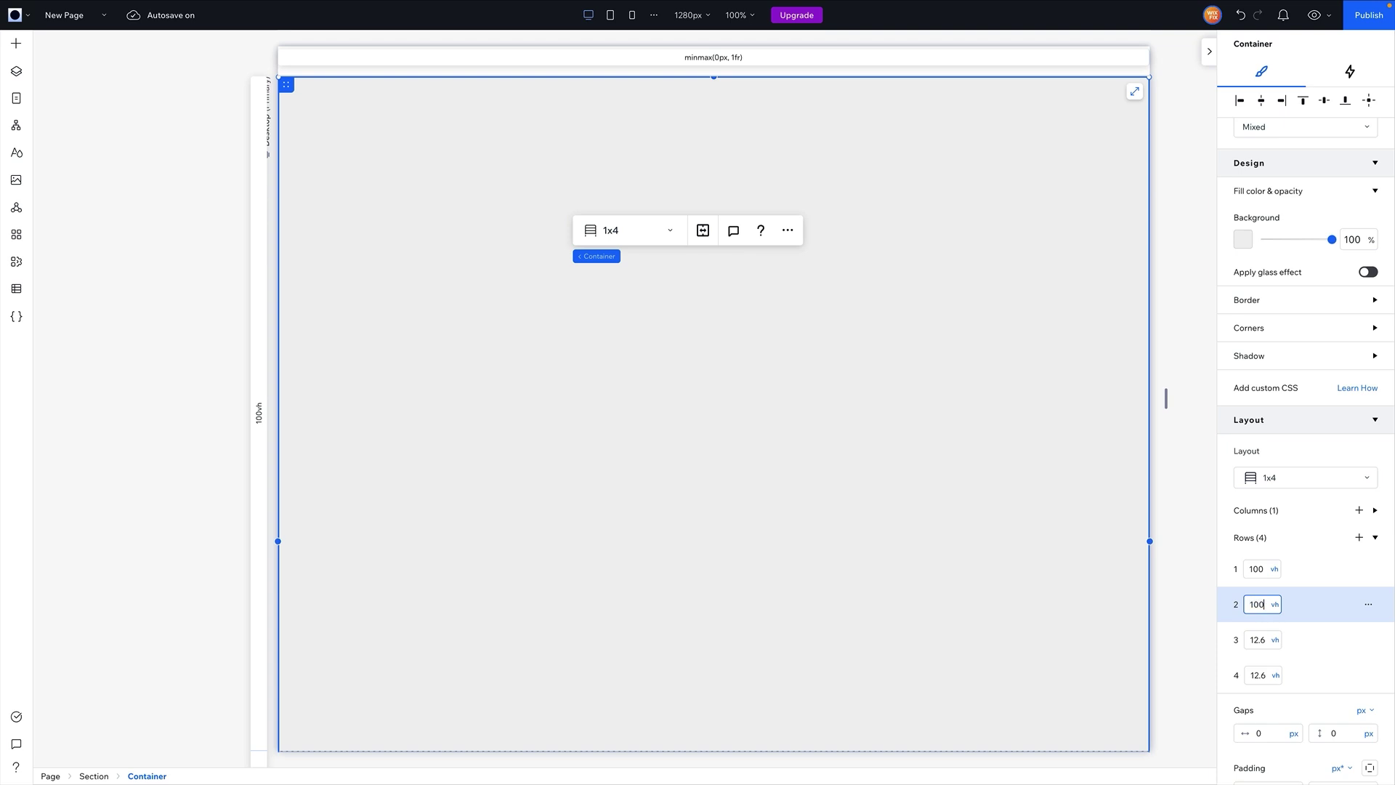
pyautogui.write('0')
pyautogui.click(1261, 642)
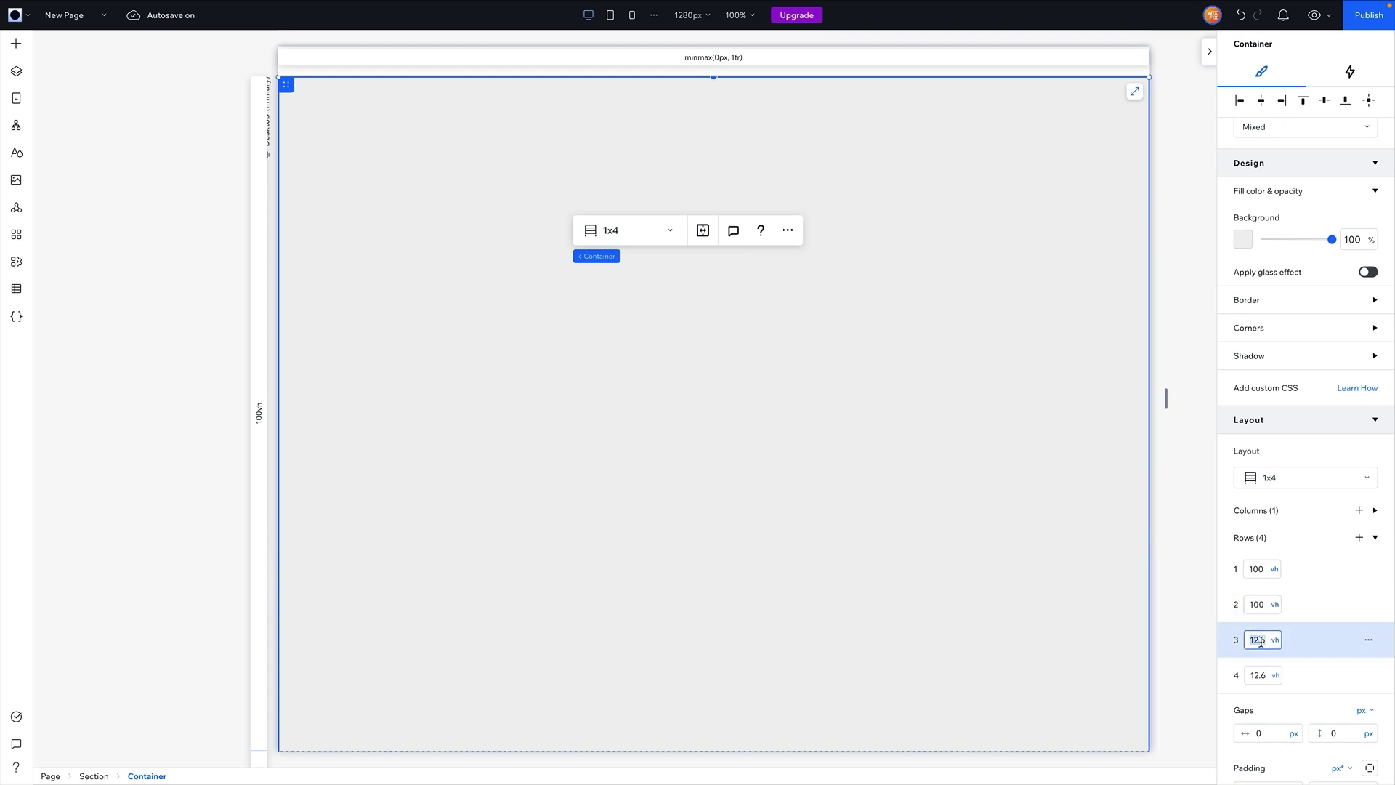
pyautogui.write('100')
pyautogui.click(1262, 676)
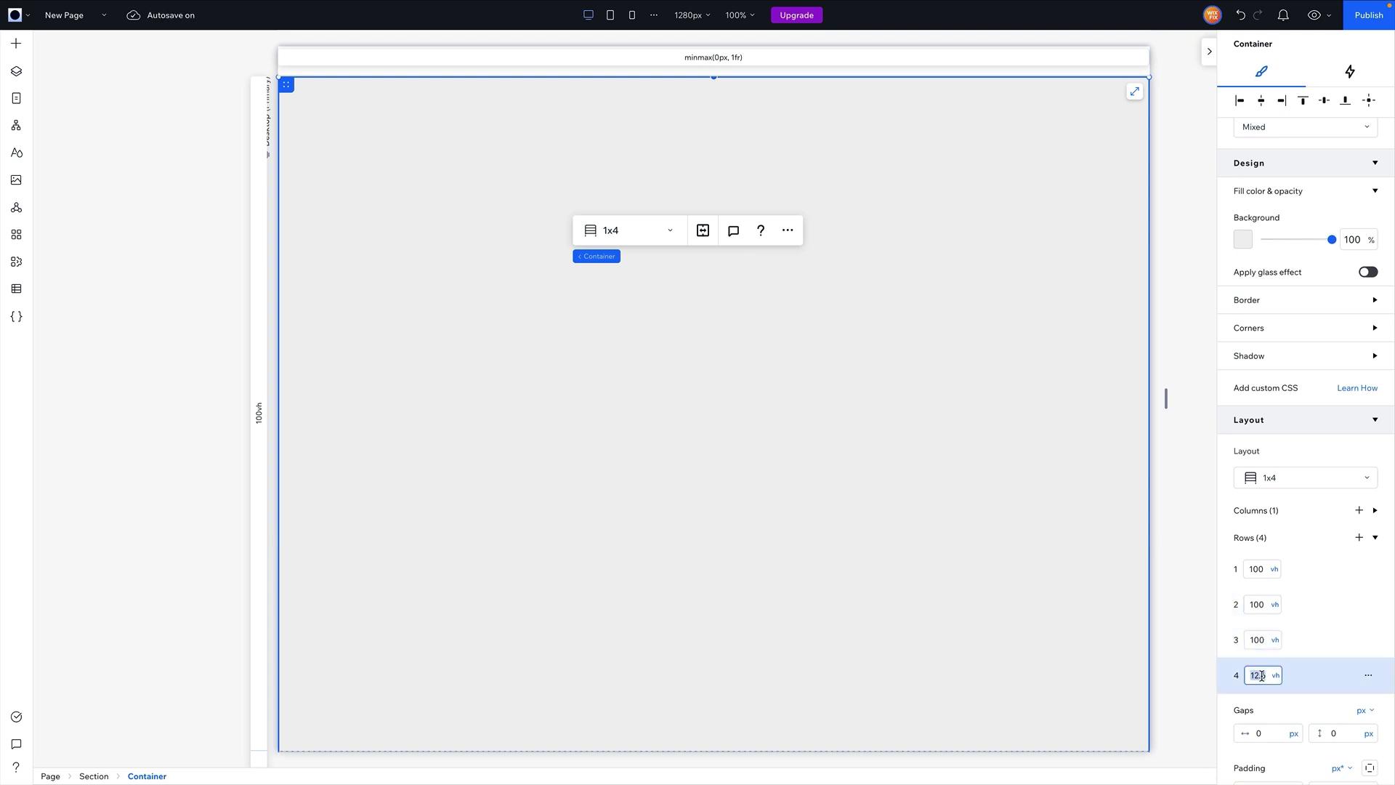
pyautogui.write('10')
pyautogui.press('Return')
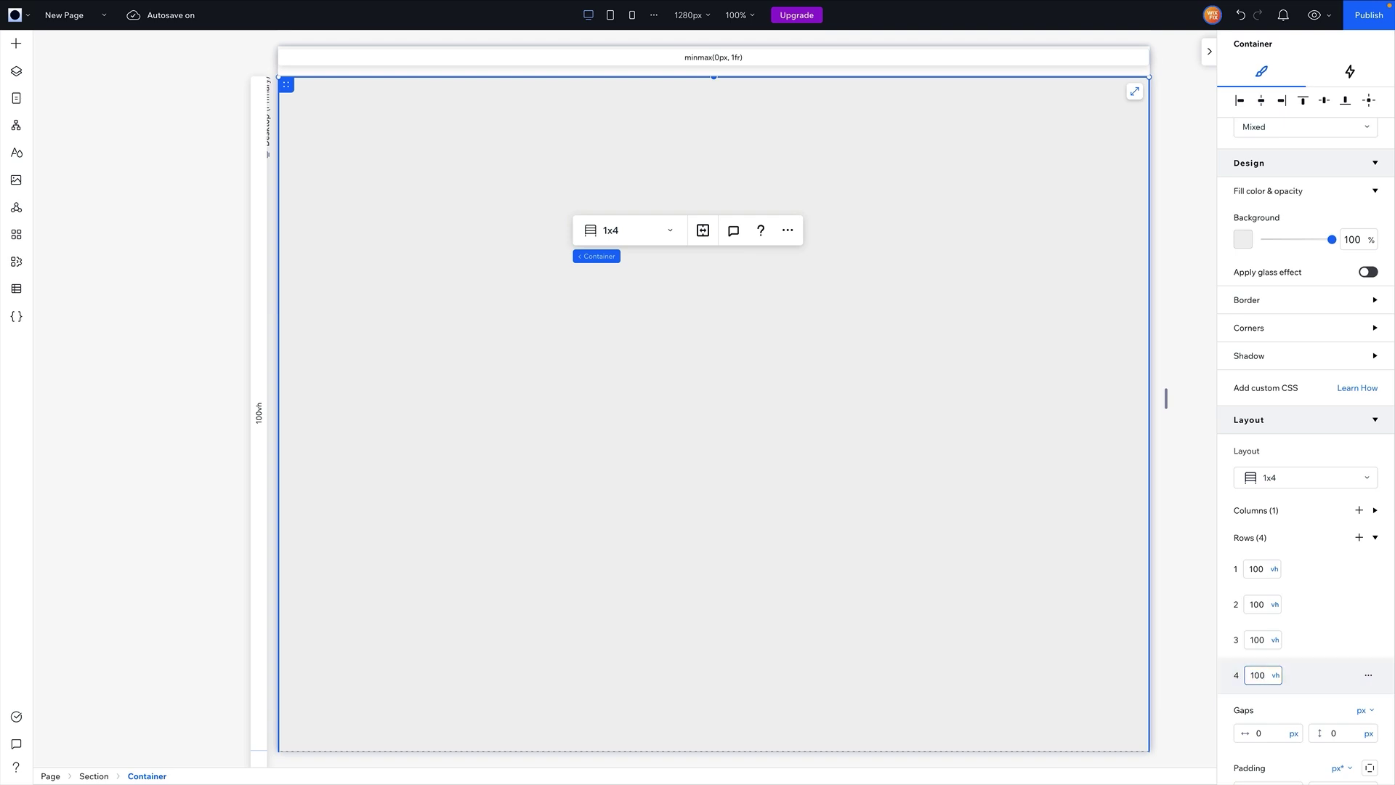
# Set the vertical gap between the container's grid rows to 50 vh.
pyautogui.scroll(-2, 1283, 569)
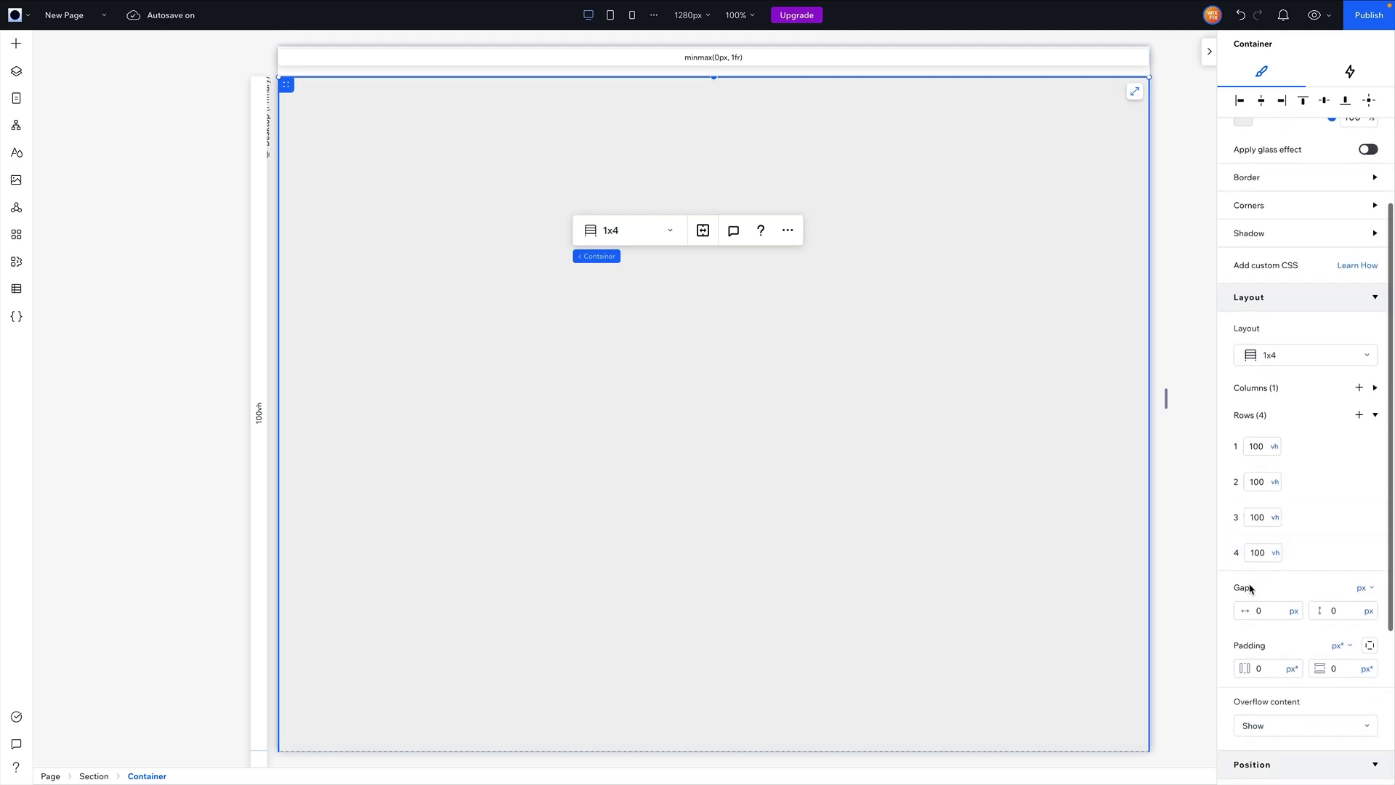
pyautogui.click(1346, 612)
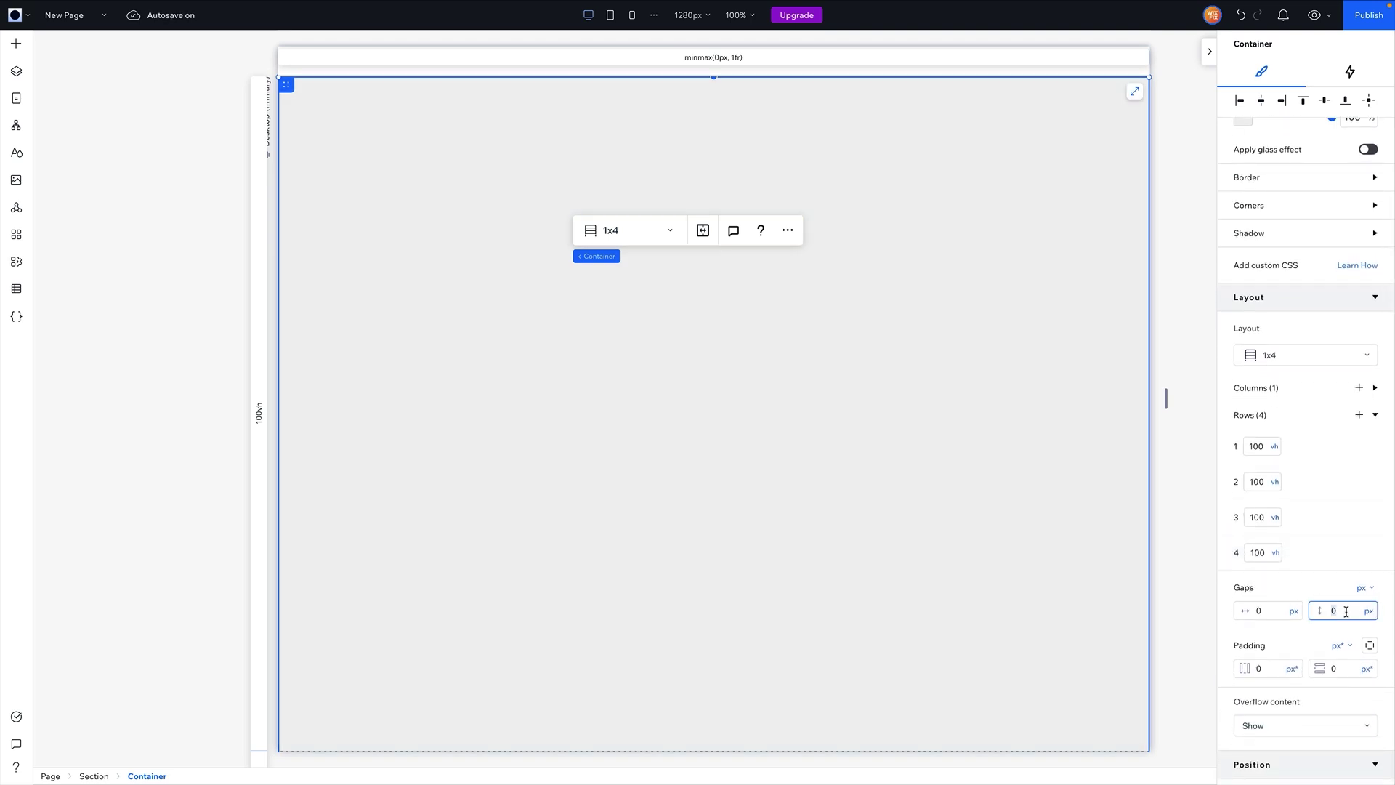
pyautogui.write('50vh')
pyautogui.press('Return')
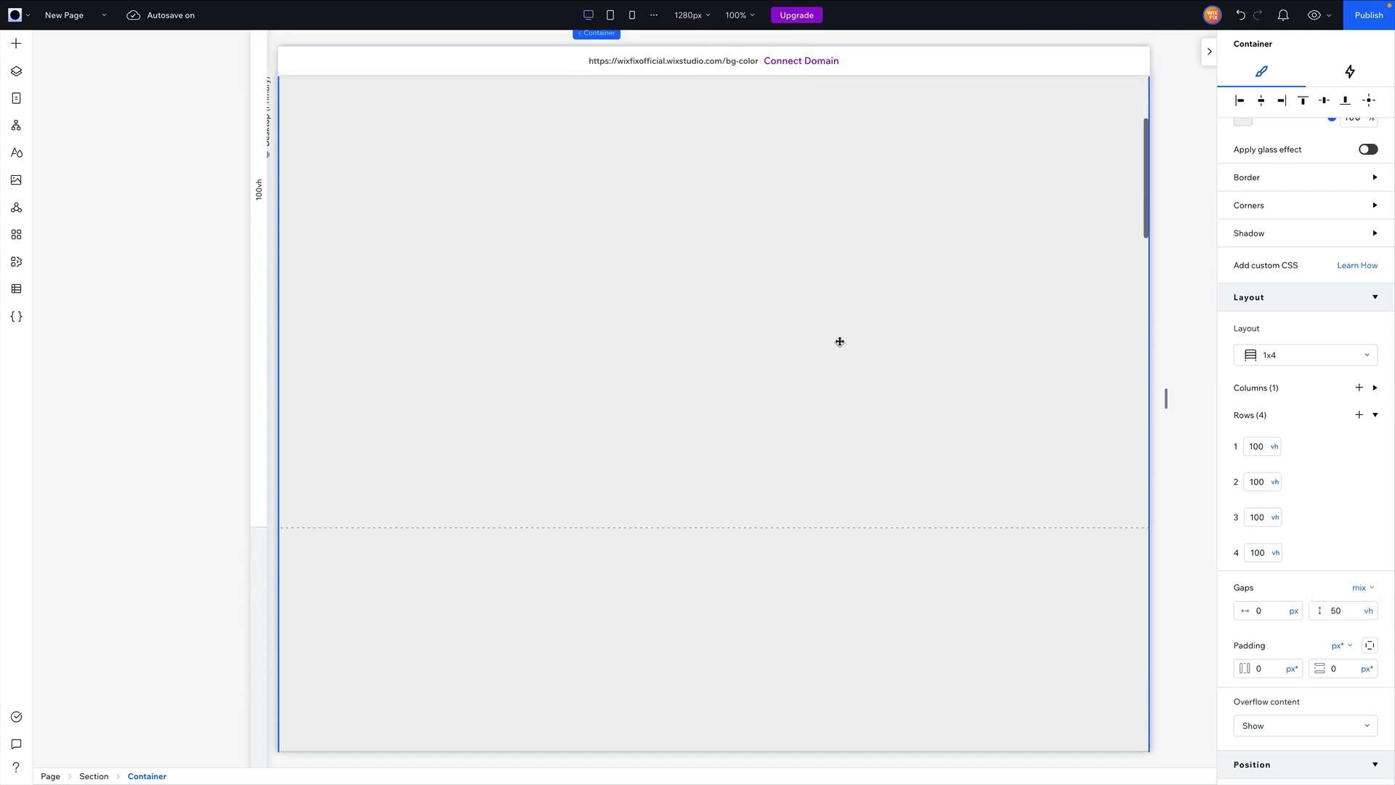
pyautogui.scroll(-10, 839, 342)
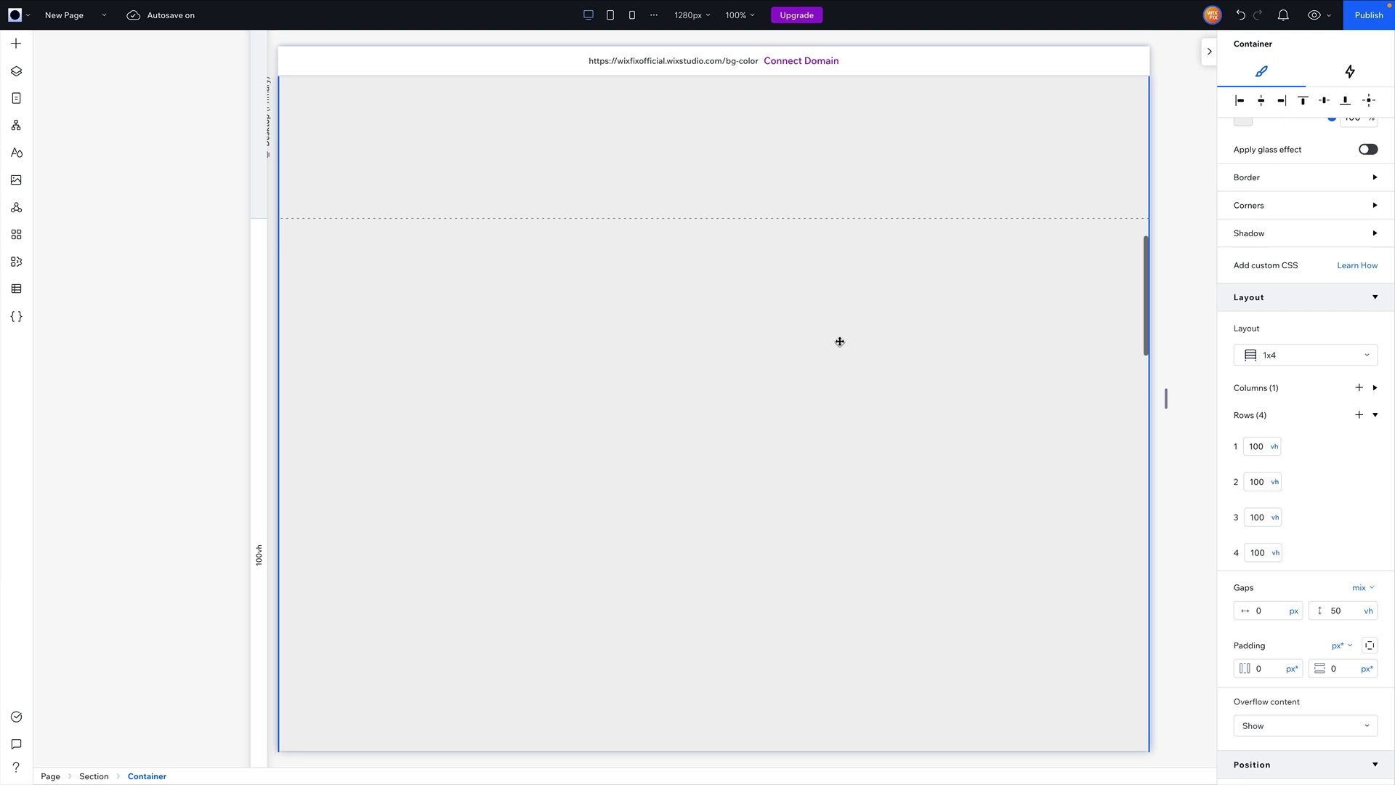
pyautogui.scroll(4, 395, 424)
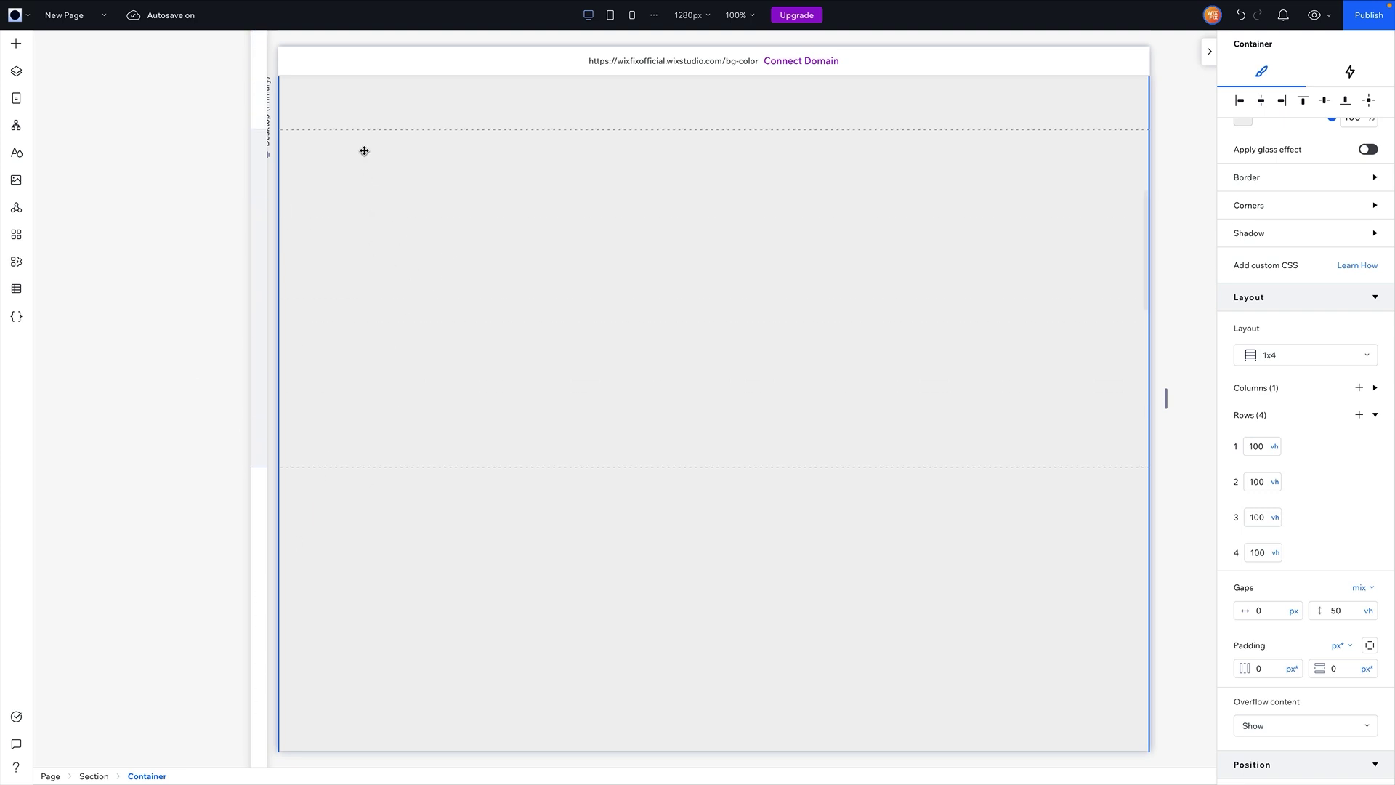
pyautogui.scroll(-6, 361, 430)
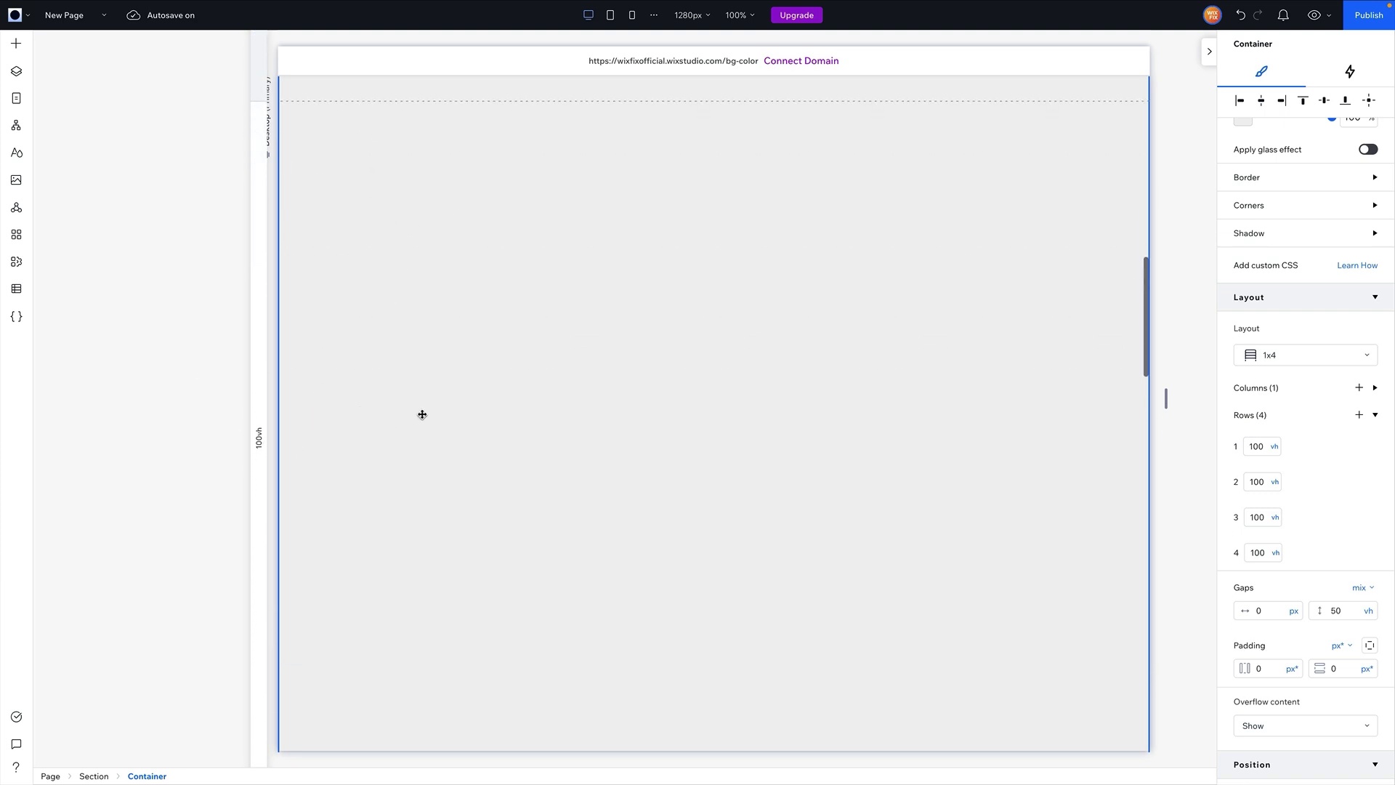
pyautogui.scroll(-8, 486, 461)
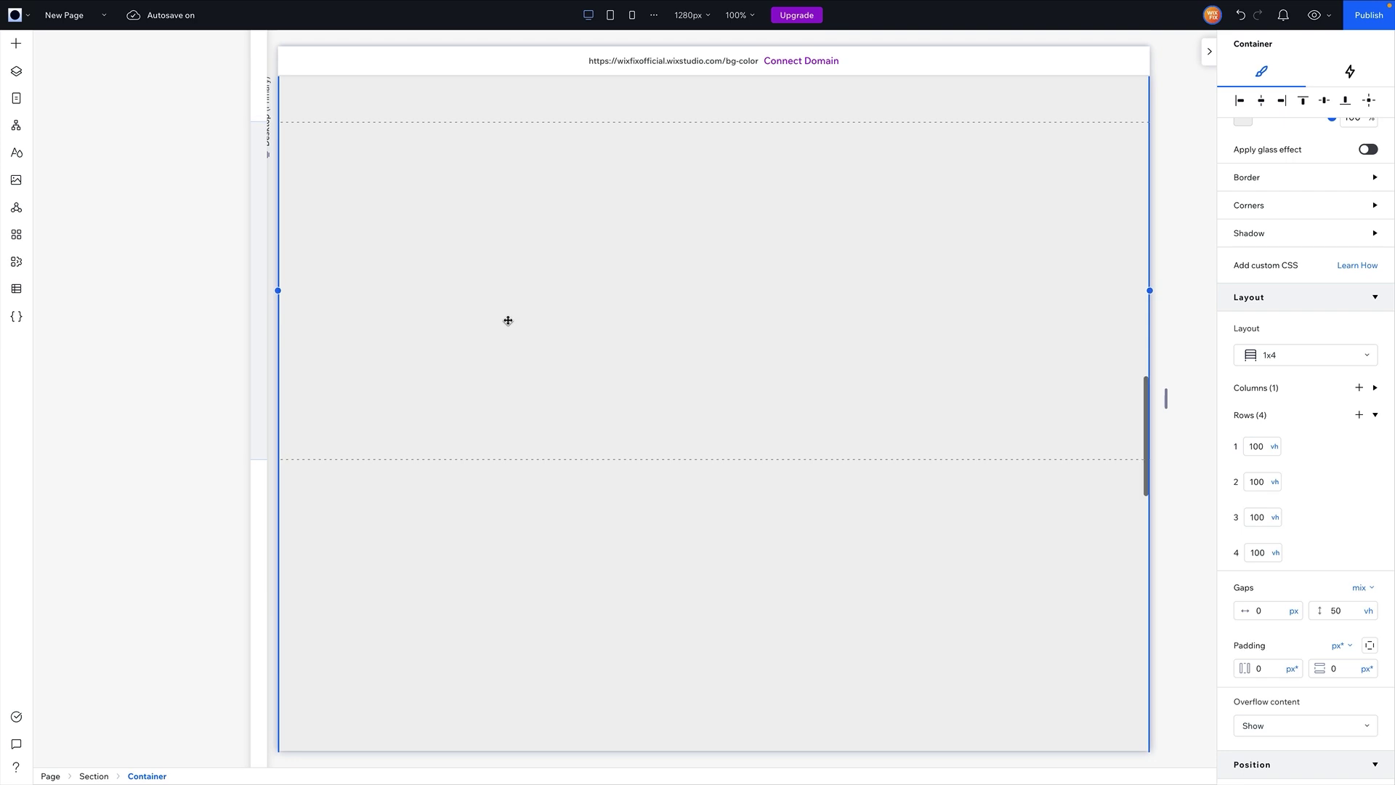
pyautogui.scroll(-10, 508, 321)
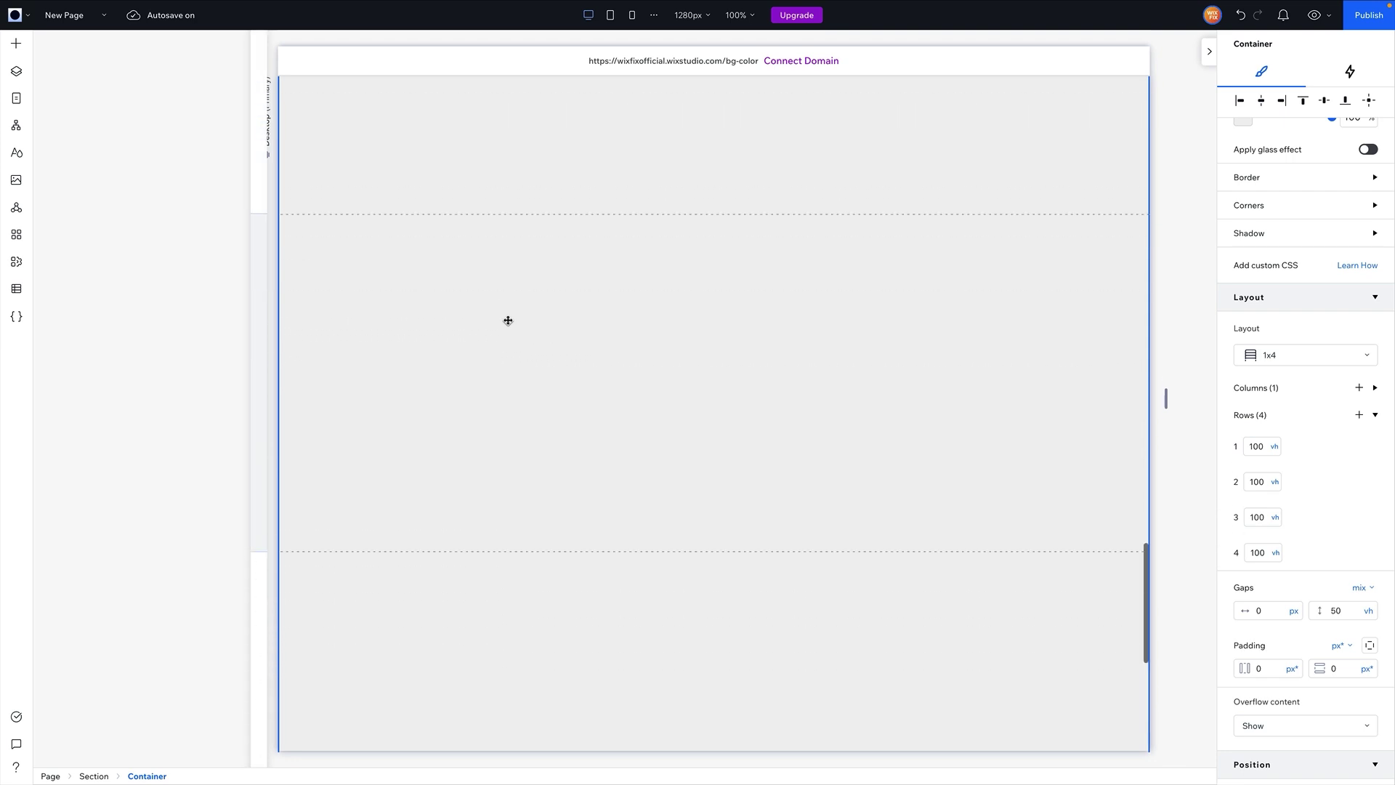
pyautogui.scroll(-6, 508, 321)
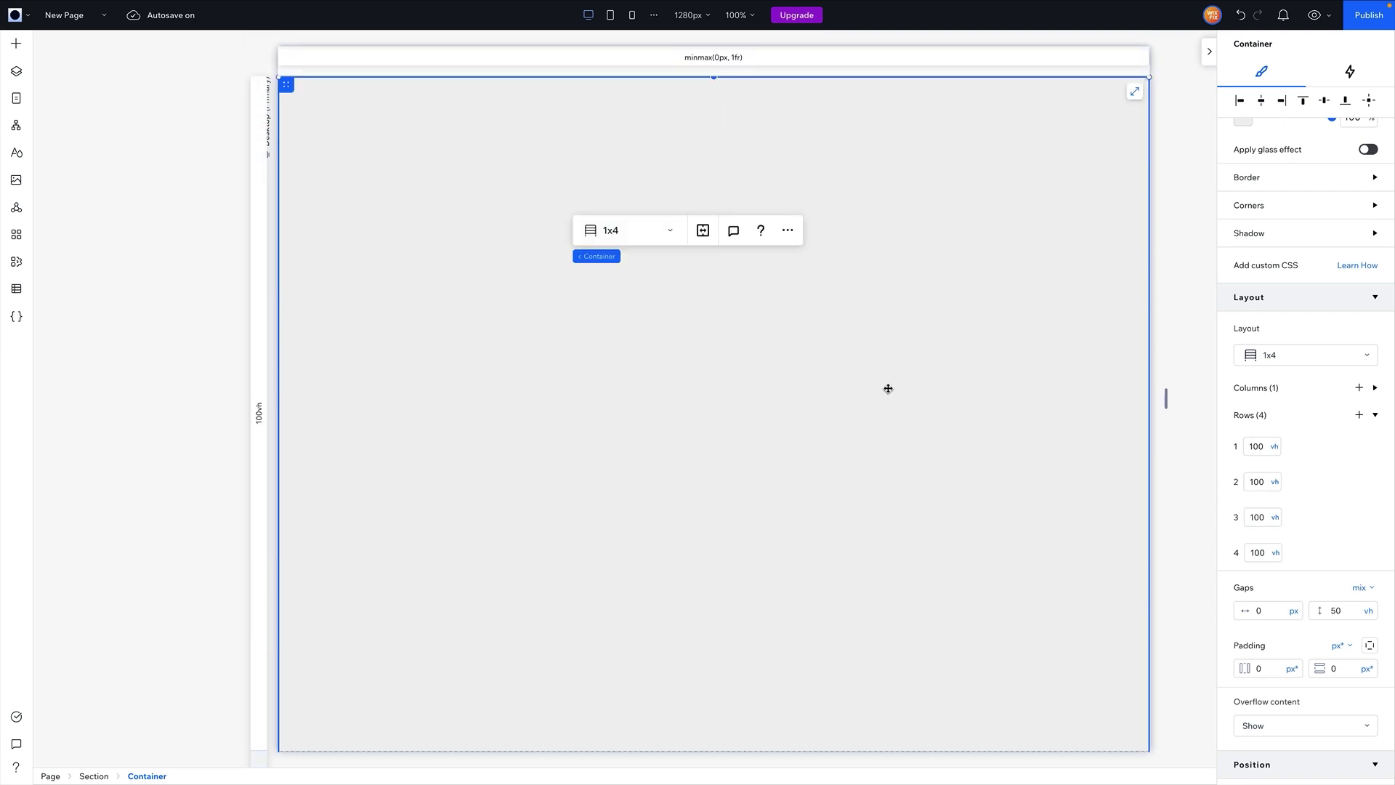
# Set the container's left and right padding to 5%.
pyautogui.scroll(-2, 1301, 473)
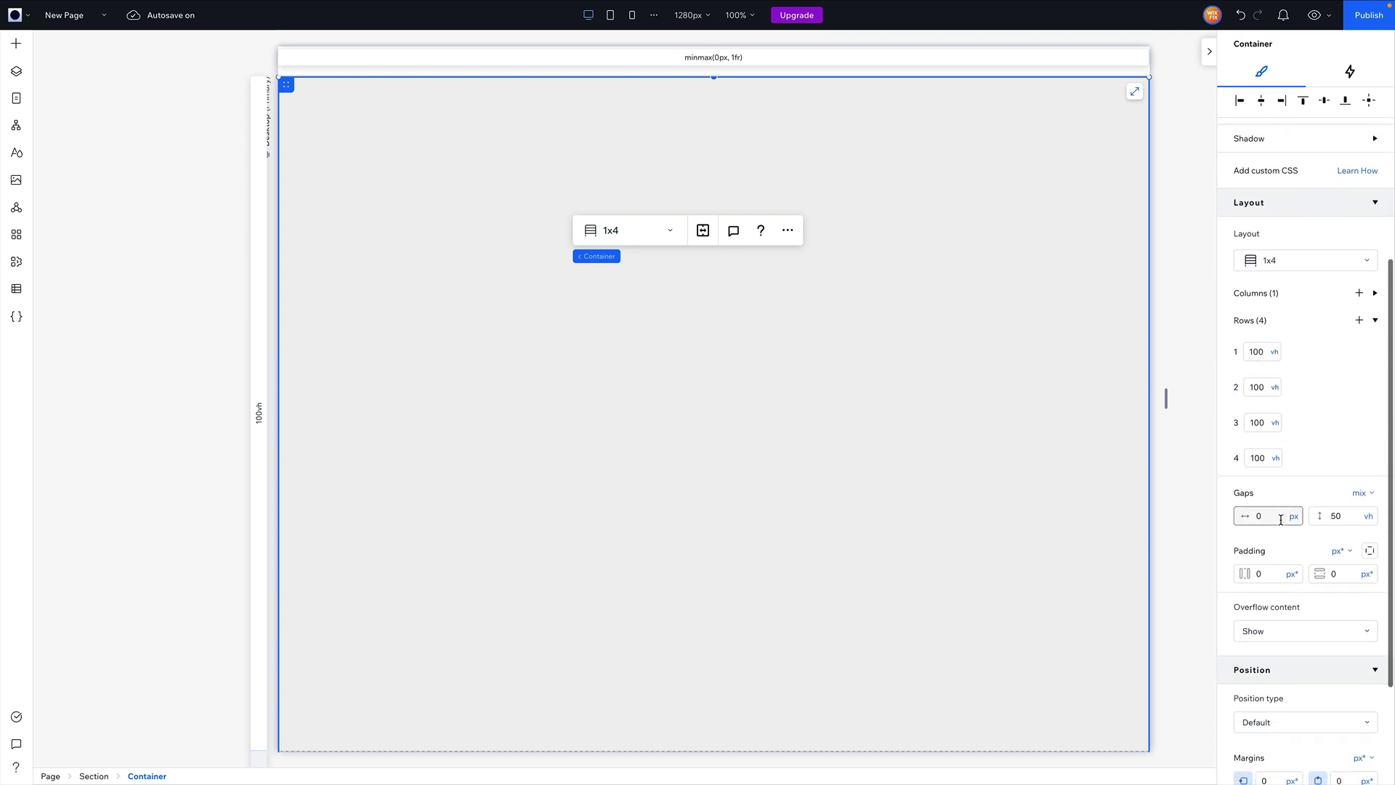
pyautogui.click(1276, 572)
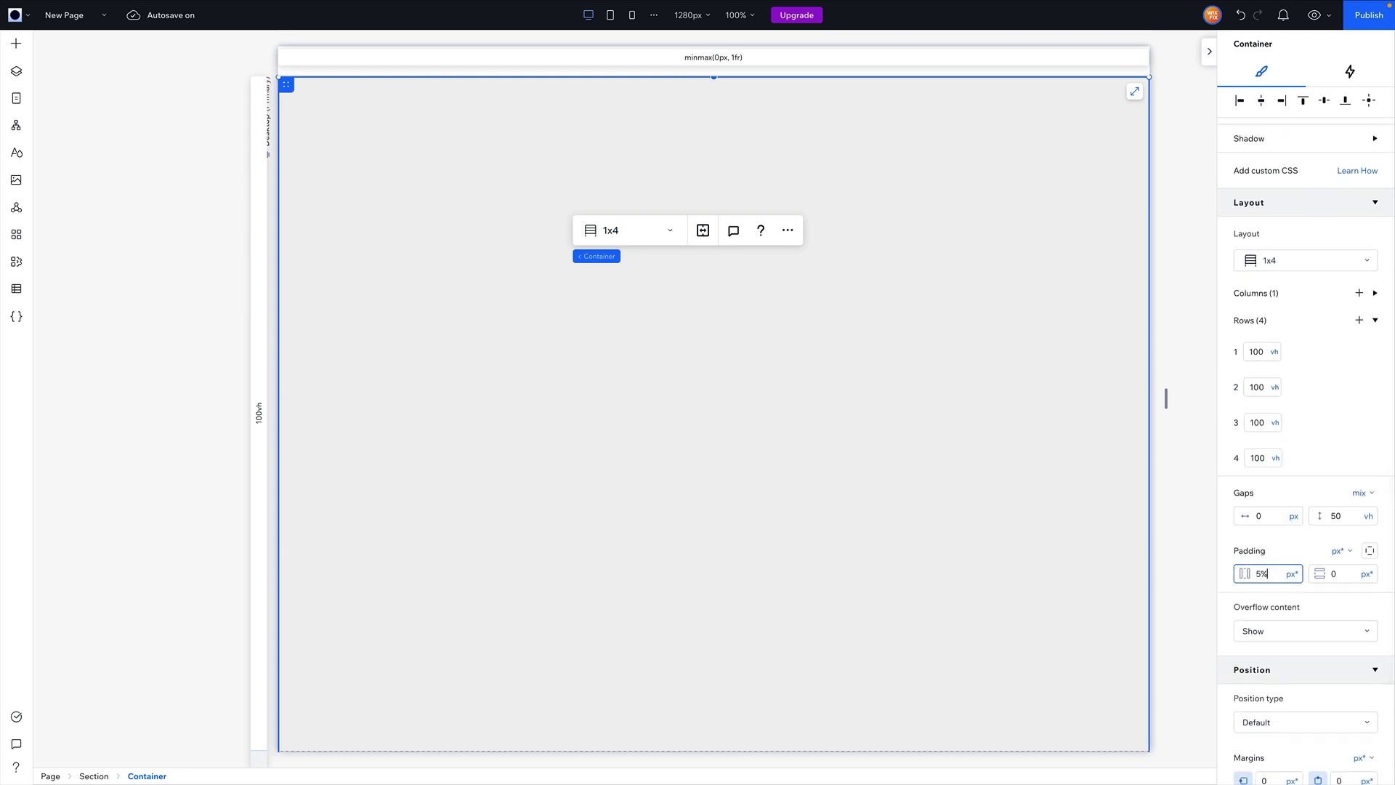
pyautogui.press('Return')
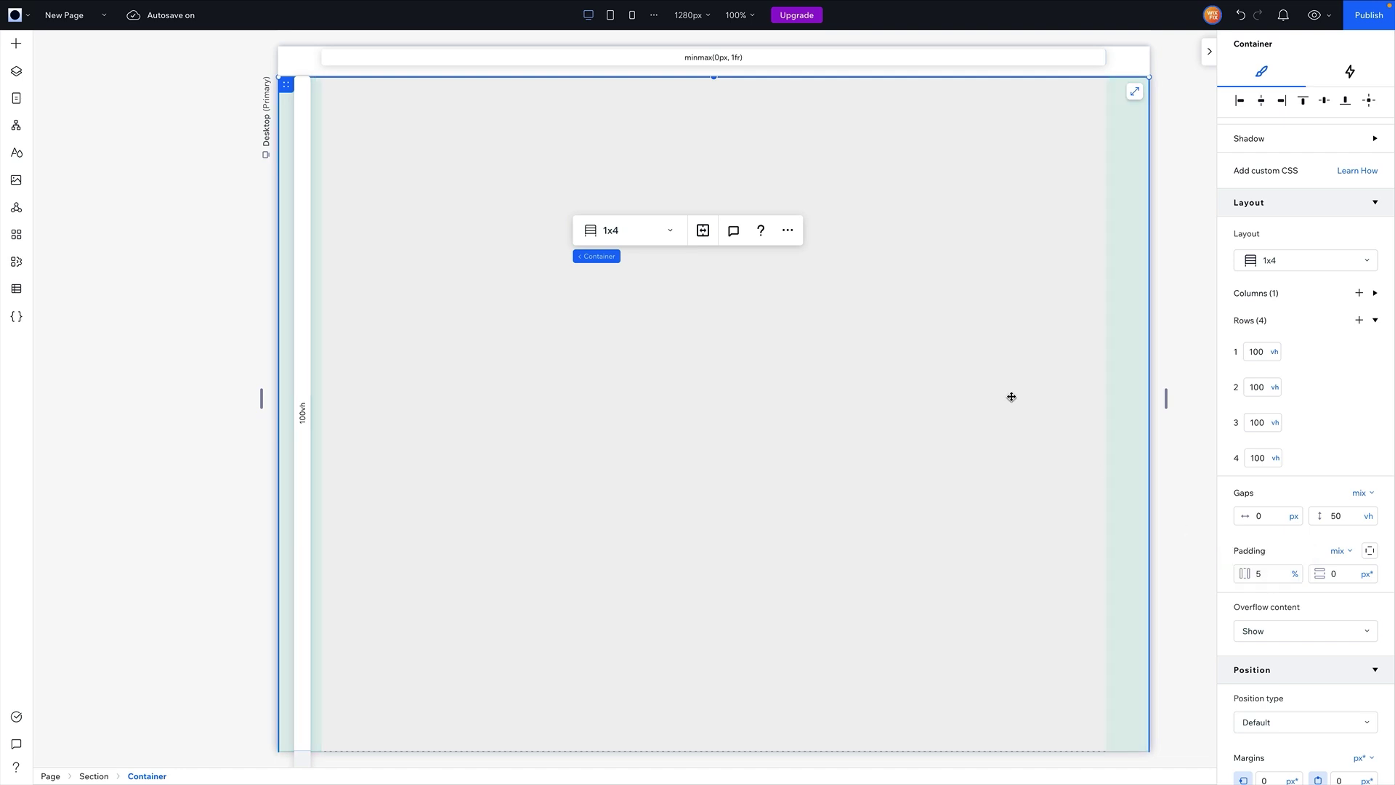
# Make the container's background fully transparent by setting its fill opacity to 0%.
pyautogui.scroll(6, 1271, 324)
pyautogui.click(1353, 307)
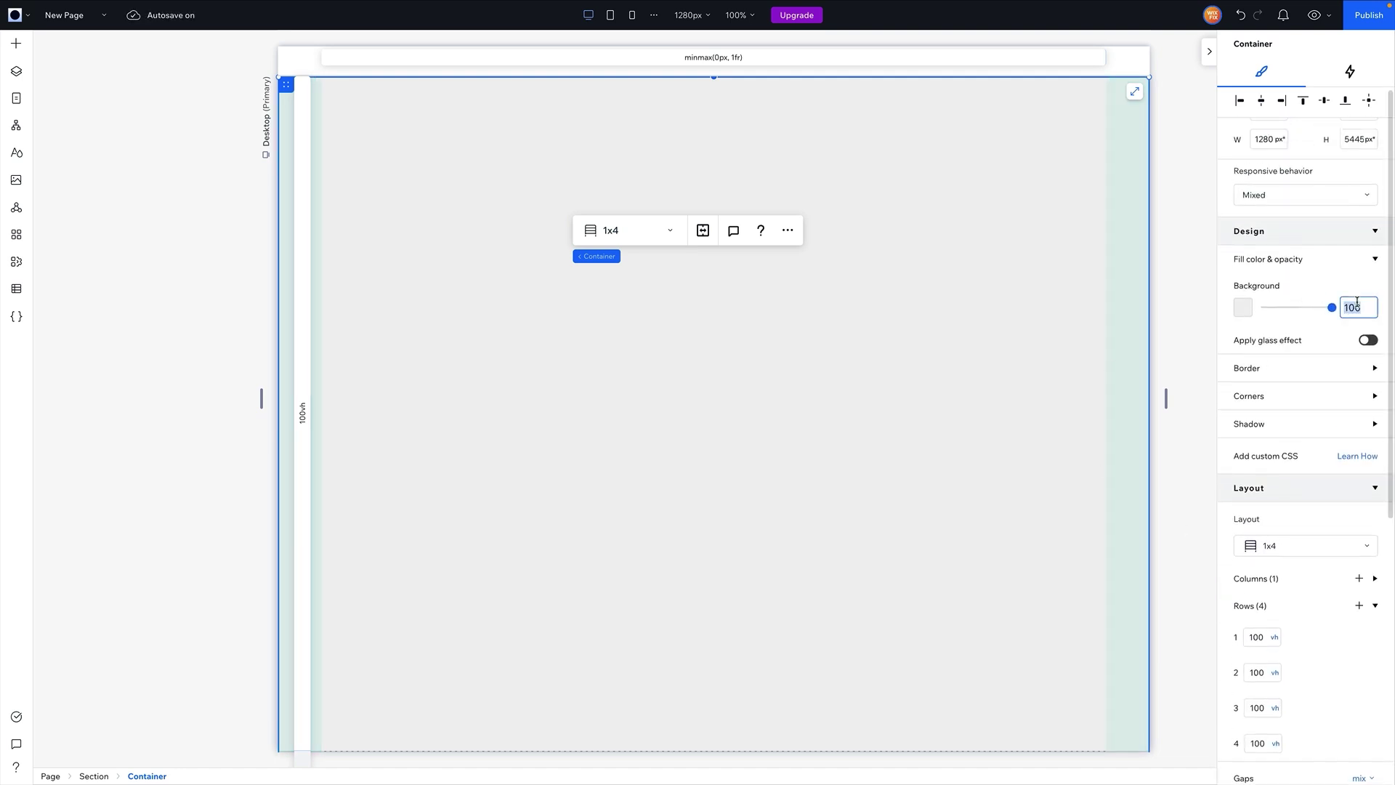
pyautogui.write('0')
pyautogui.click(950, 303)
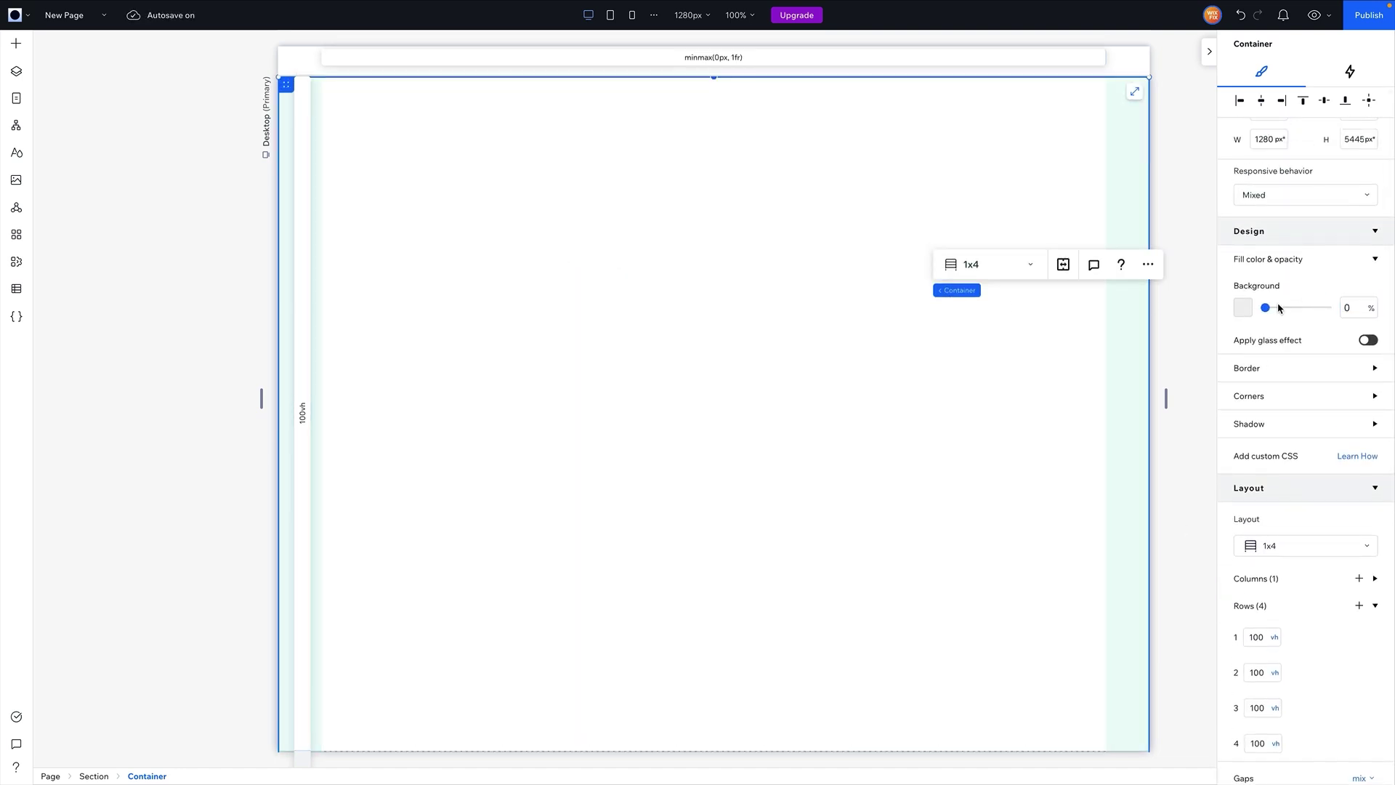
# Add a new container inside the first grid row and stretch it to fill the cell.
pyautogui.moveTo(1265, 308); pyautogui.dragTo(1192, 315)
pyautogui.click(709, 401)
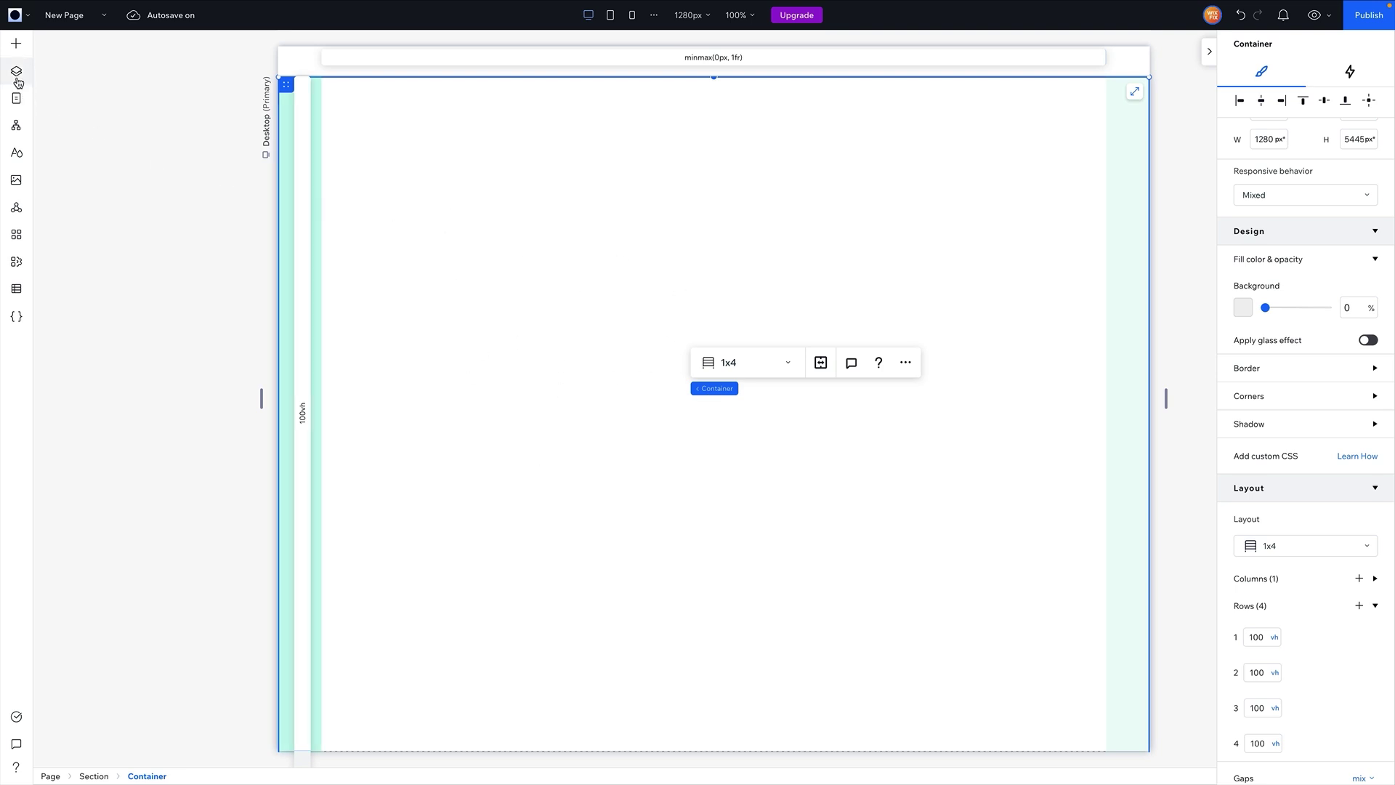
pyautogui.click(16, 46)
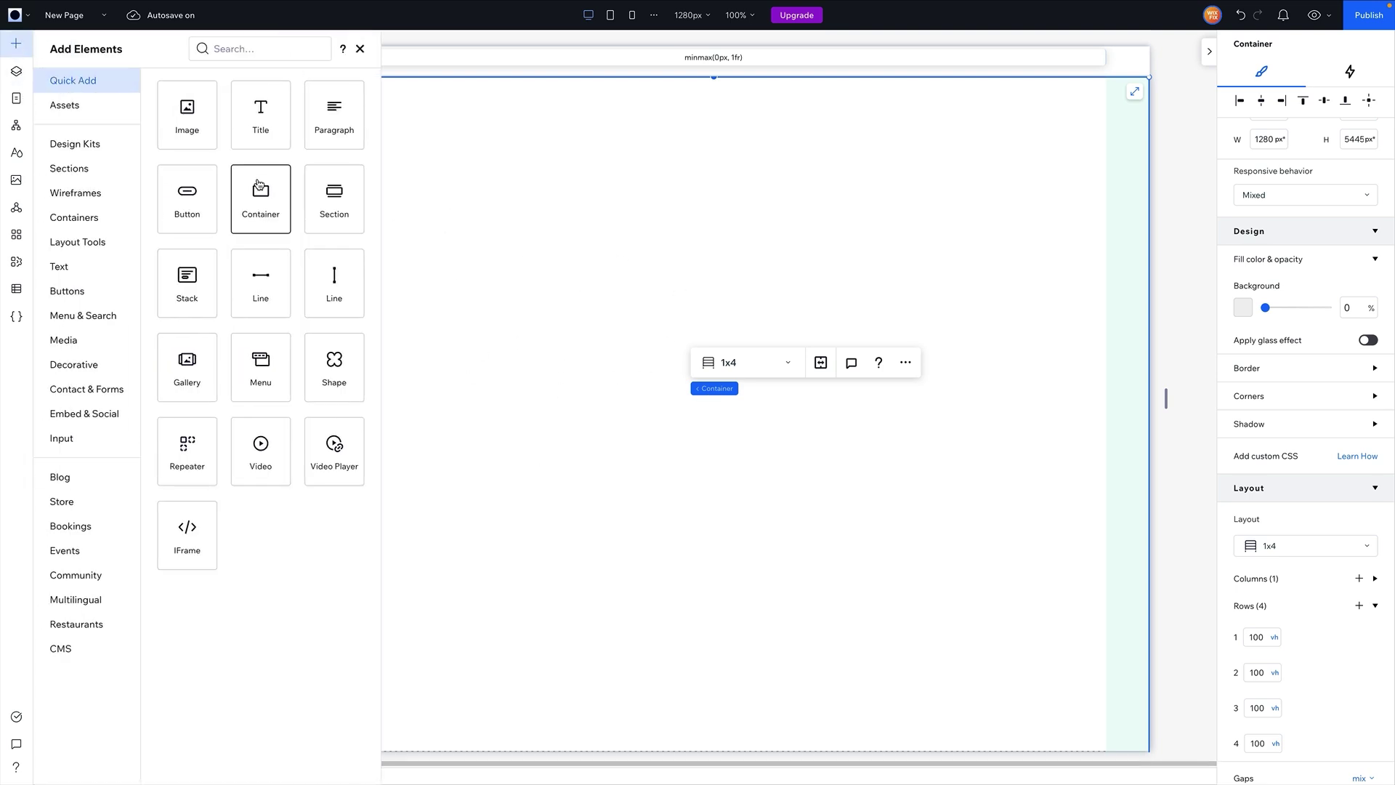
pyautogui.moveTo(258, 185); pyautogui.dragTo(729, 305)
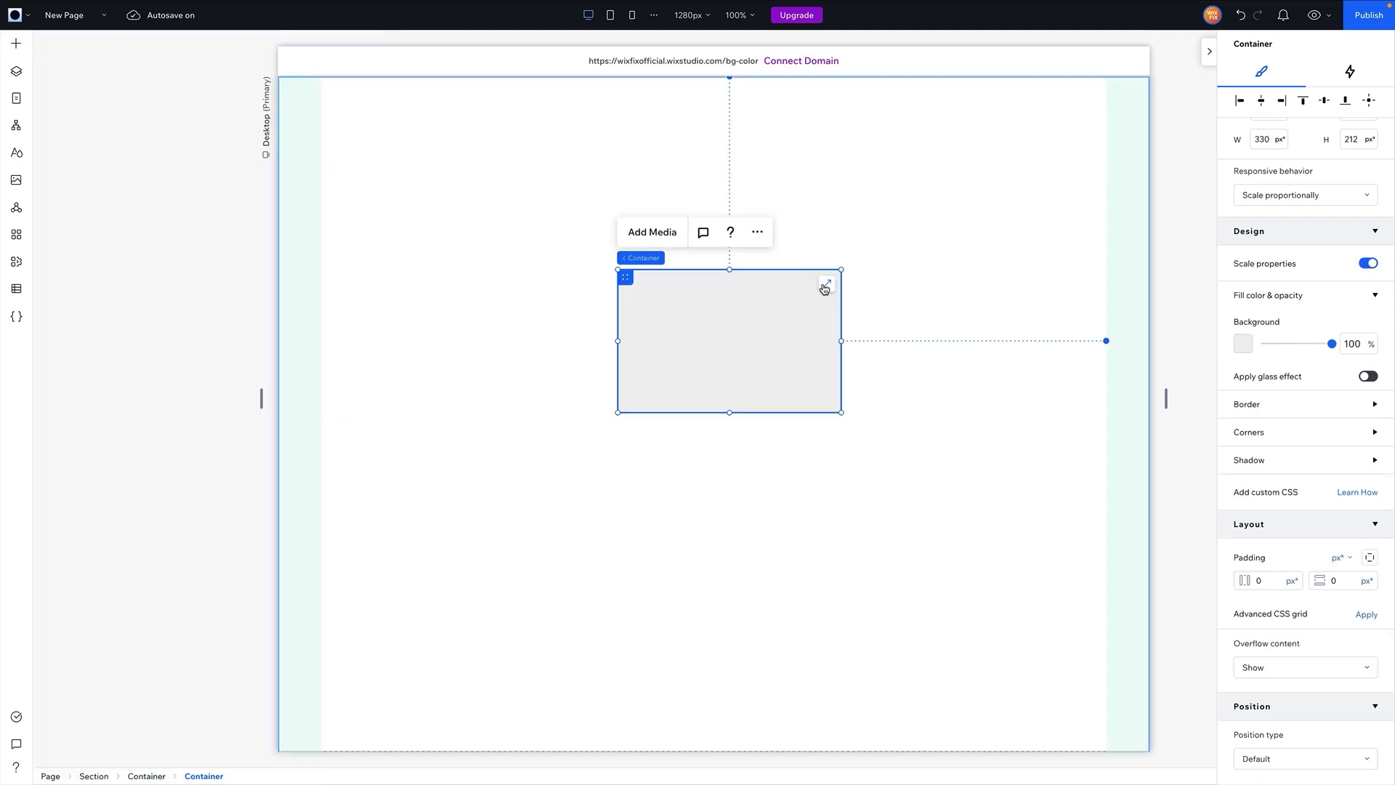
pyautogui.click(825, 287)
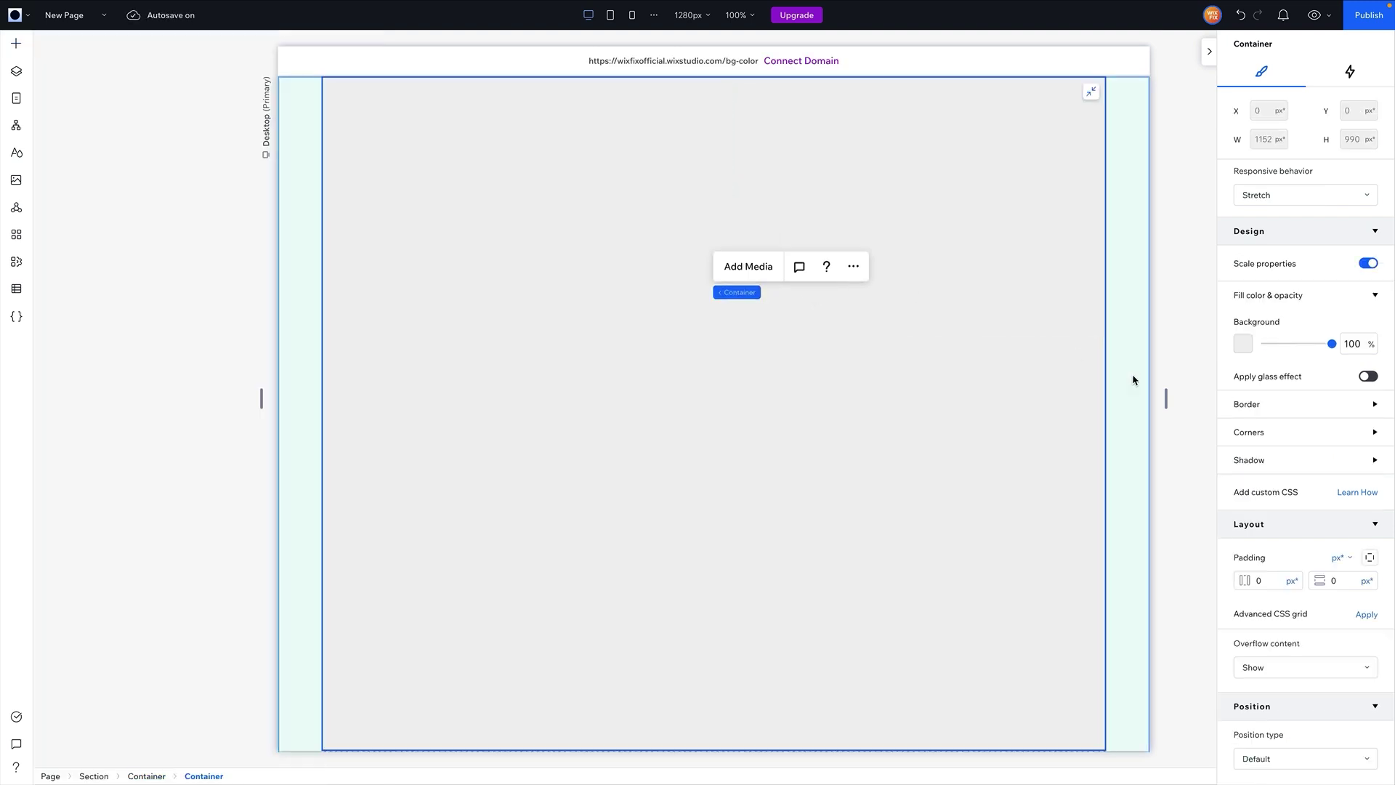
# Set the nested container's vertical padding to 6.4 vh.
pyautogui.click(1344, 581)
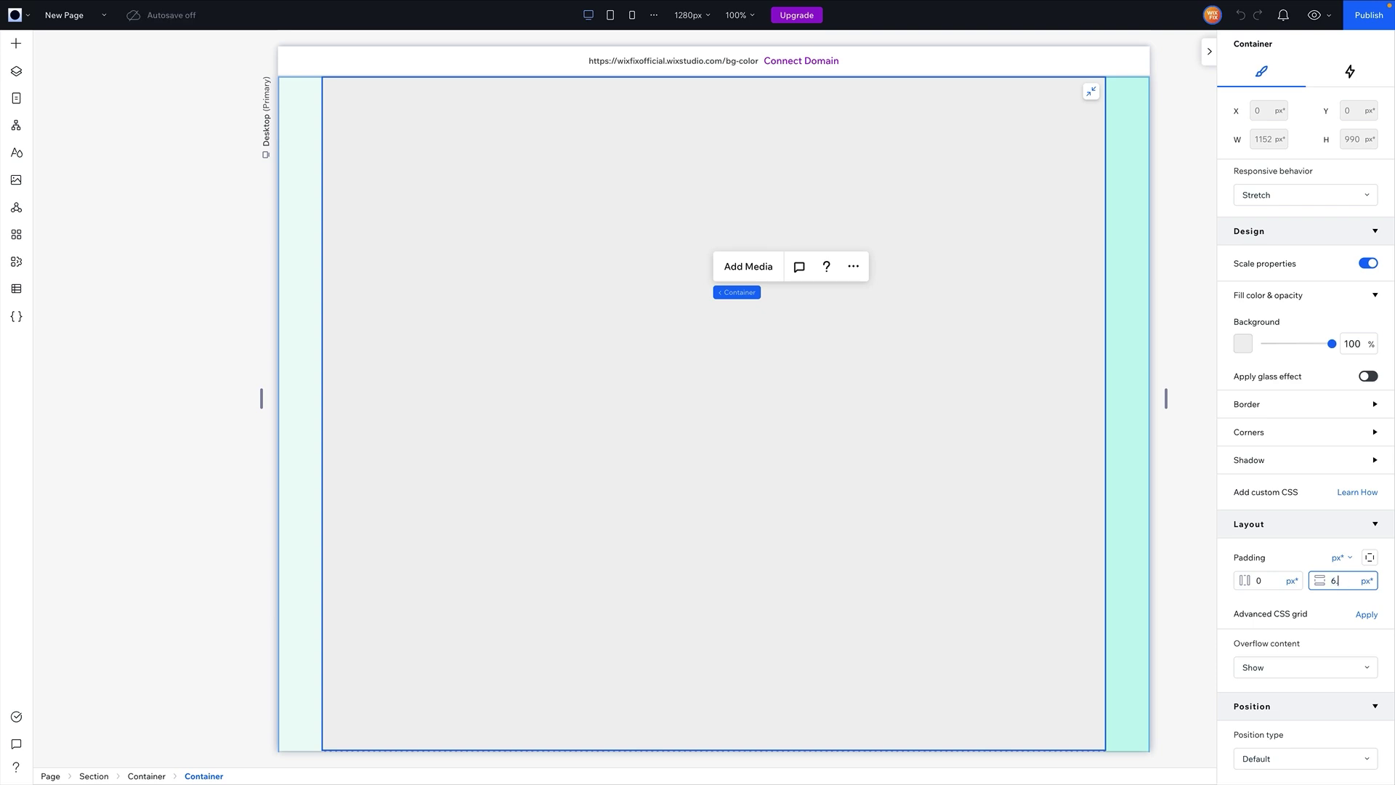
pyautogui.write('6.4vh')
pyautogui.press('Return')
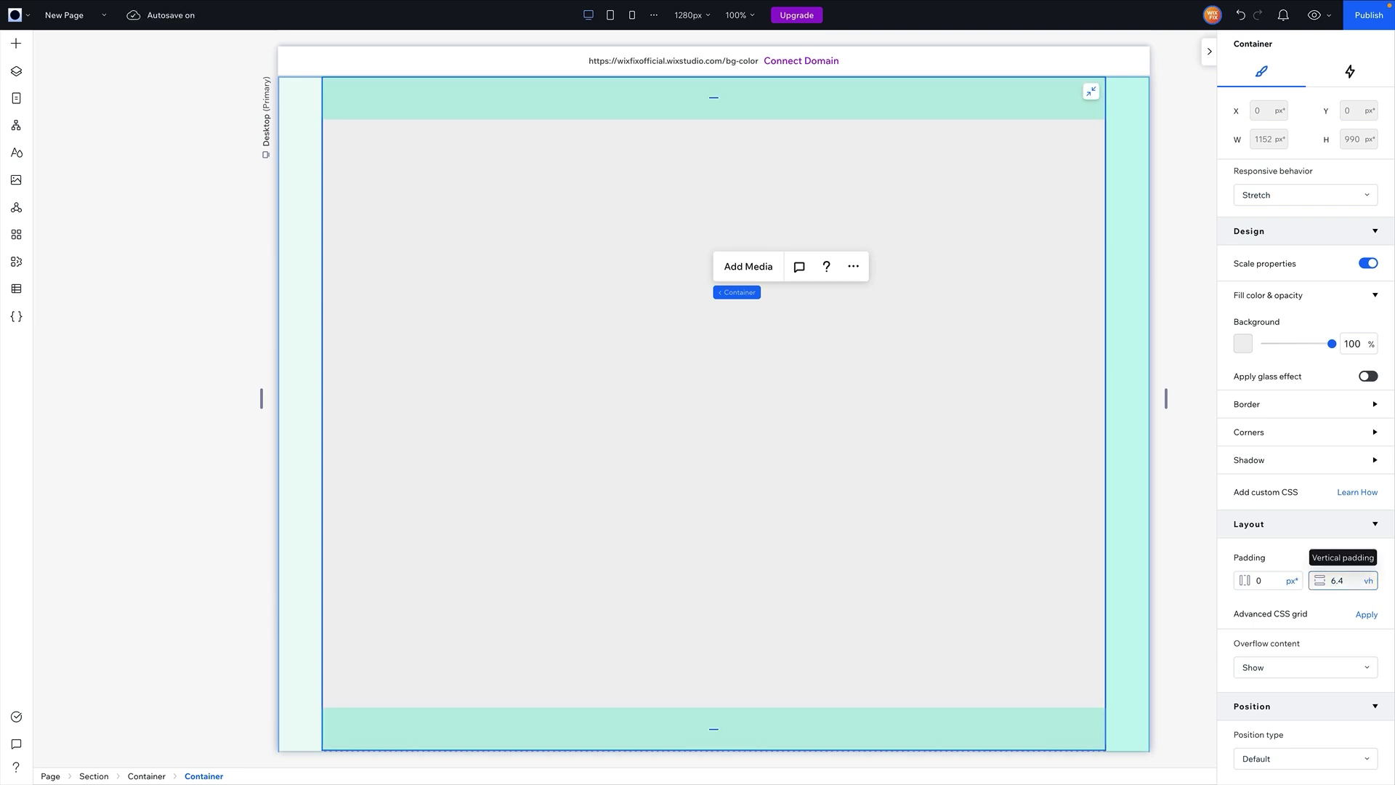
pyautogui.click(999, 416)
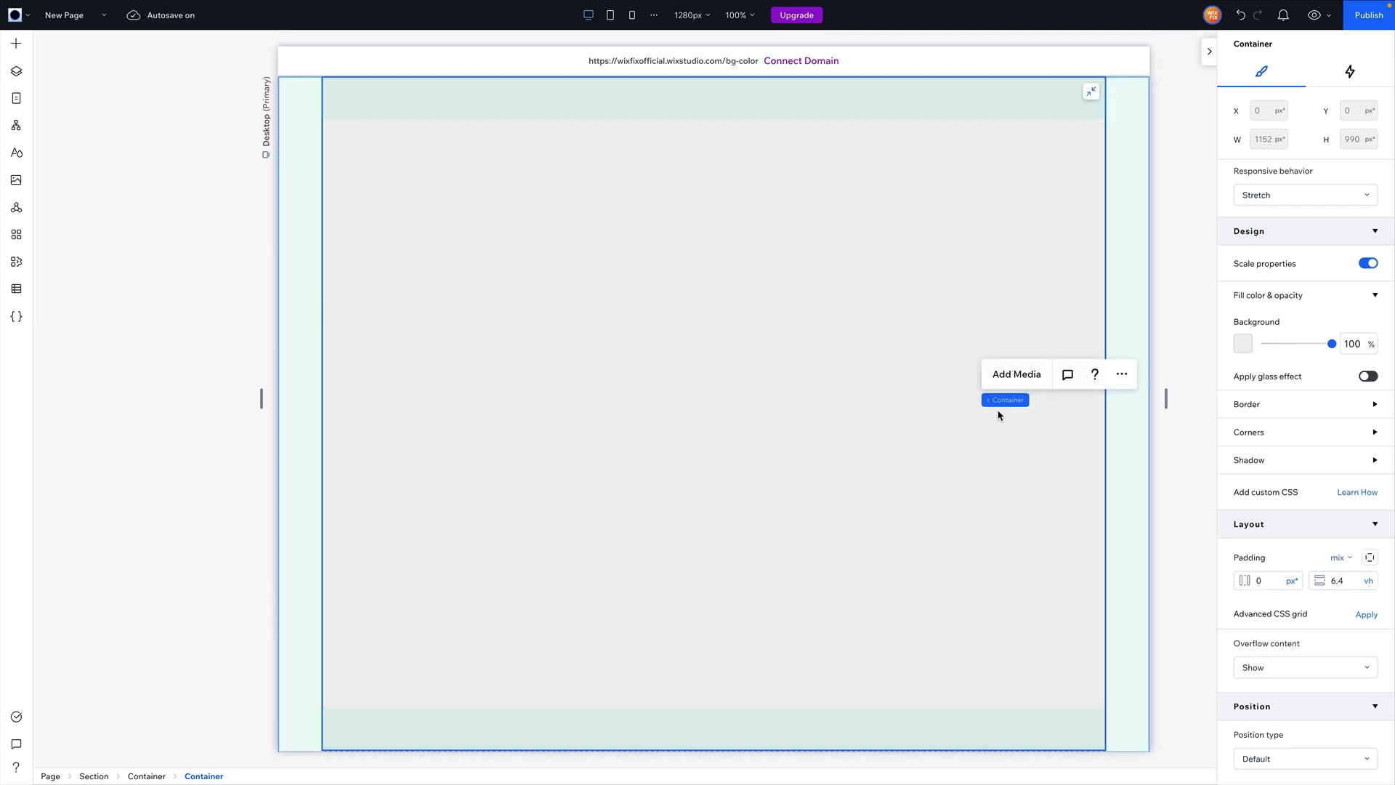
# Set the nested container's fill opacity to 0% and apply an advanced CSS grid to it.
pyautogui.click(1353, 344)
pyautogui.write('0')
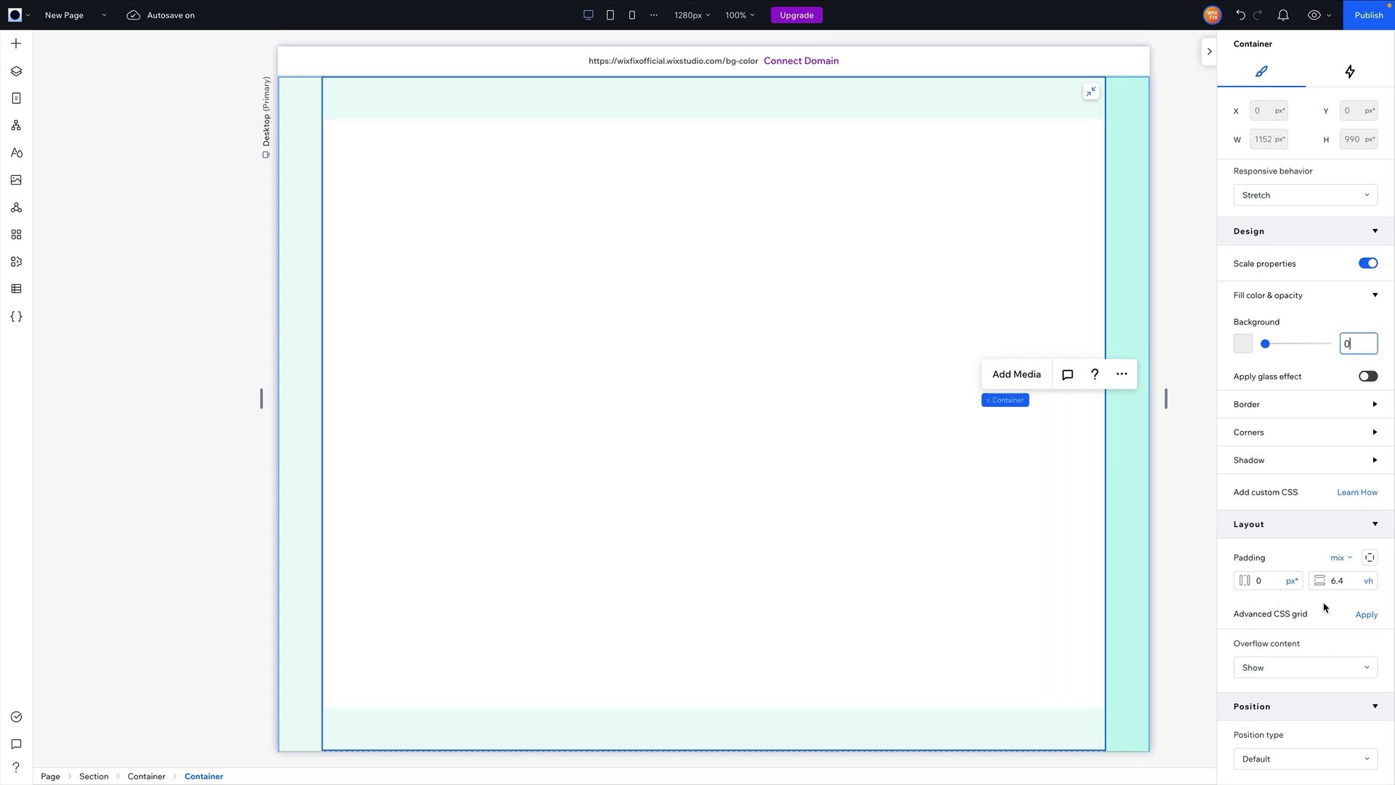
pyautogui.click(1368, 614)
pyautogui.scroll(-10, 981, 298)
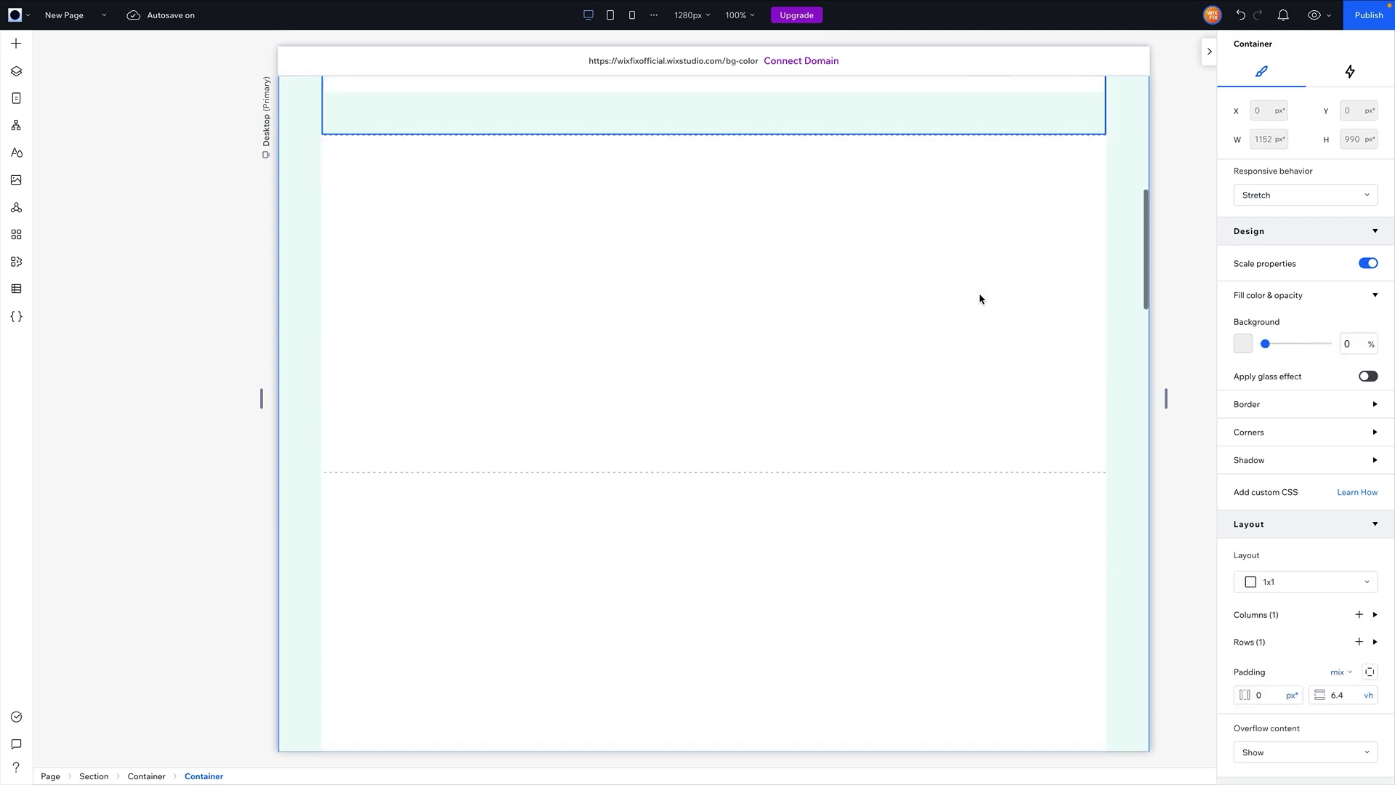
pyautogui.click(809, 447)
pyautogui.scroll(5, 809, 408)
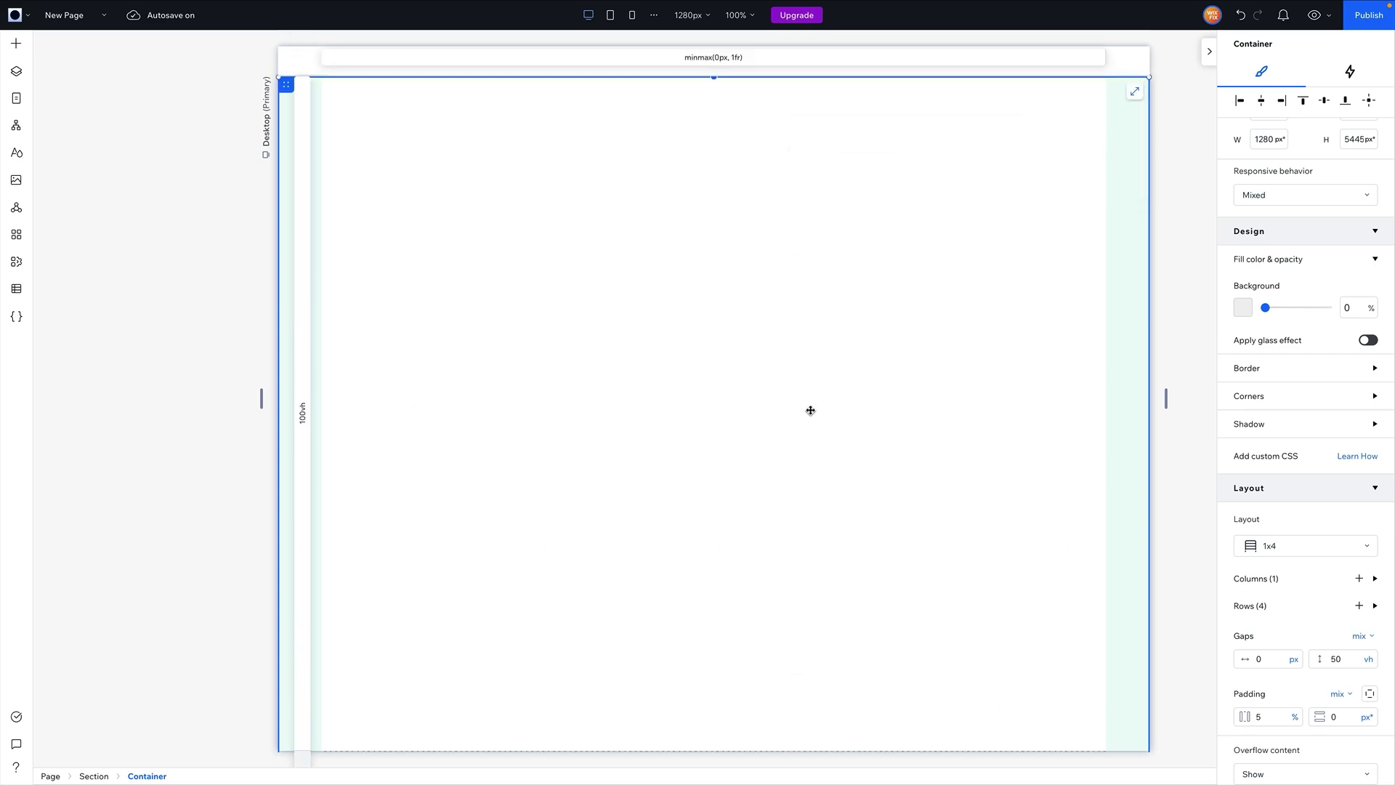
# Look over the completed page on the canvas, from the heading and cards to the centered text block.
pyautogui.press('Escape')
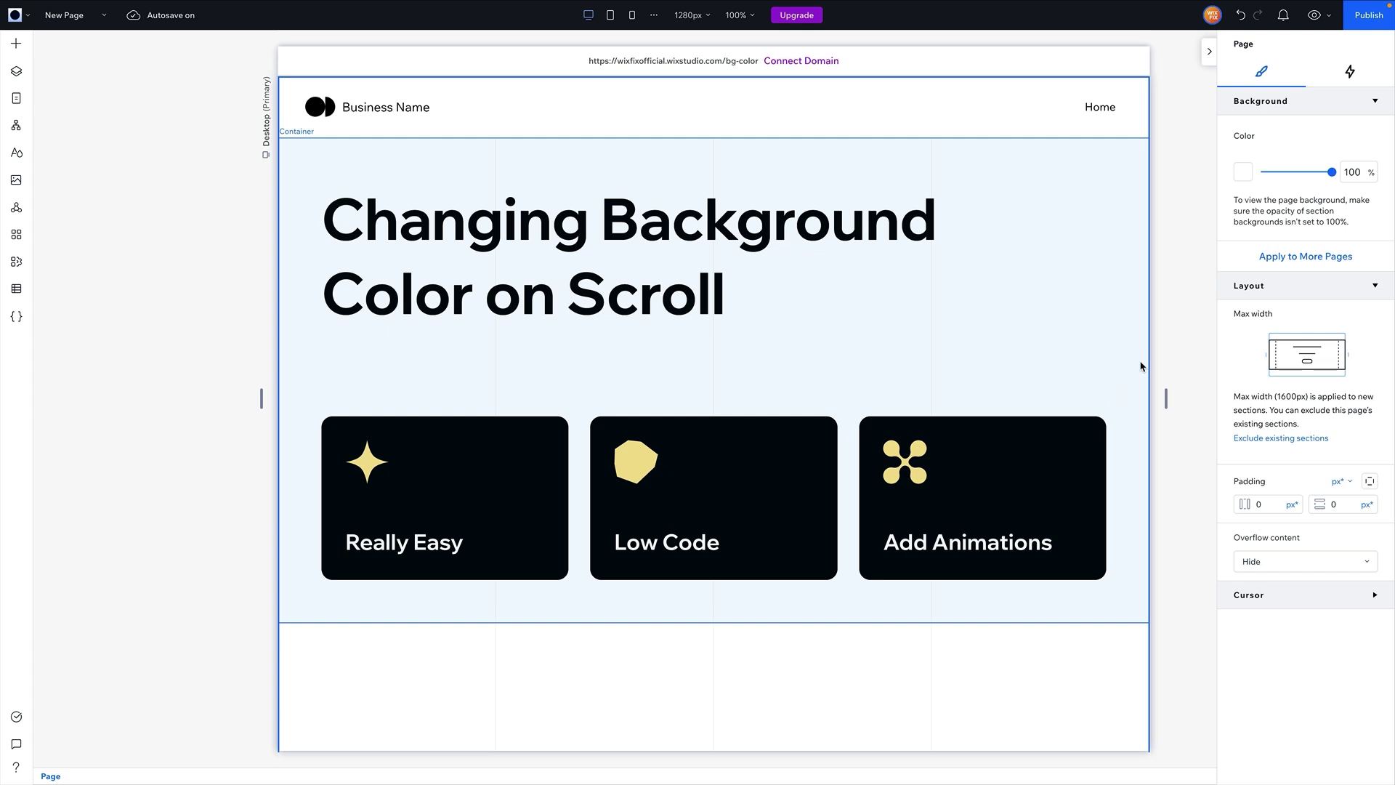
pyautogui.scroll(-10, 1097, 331)
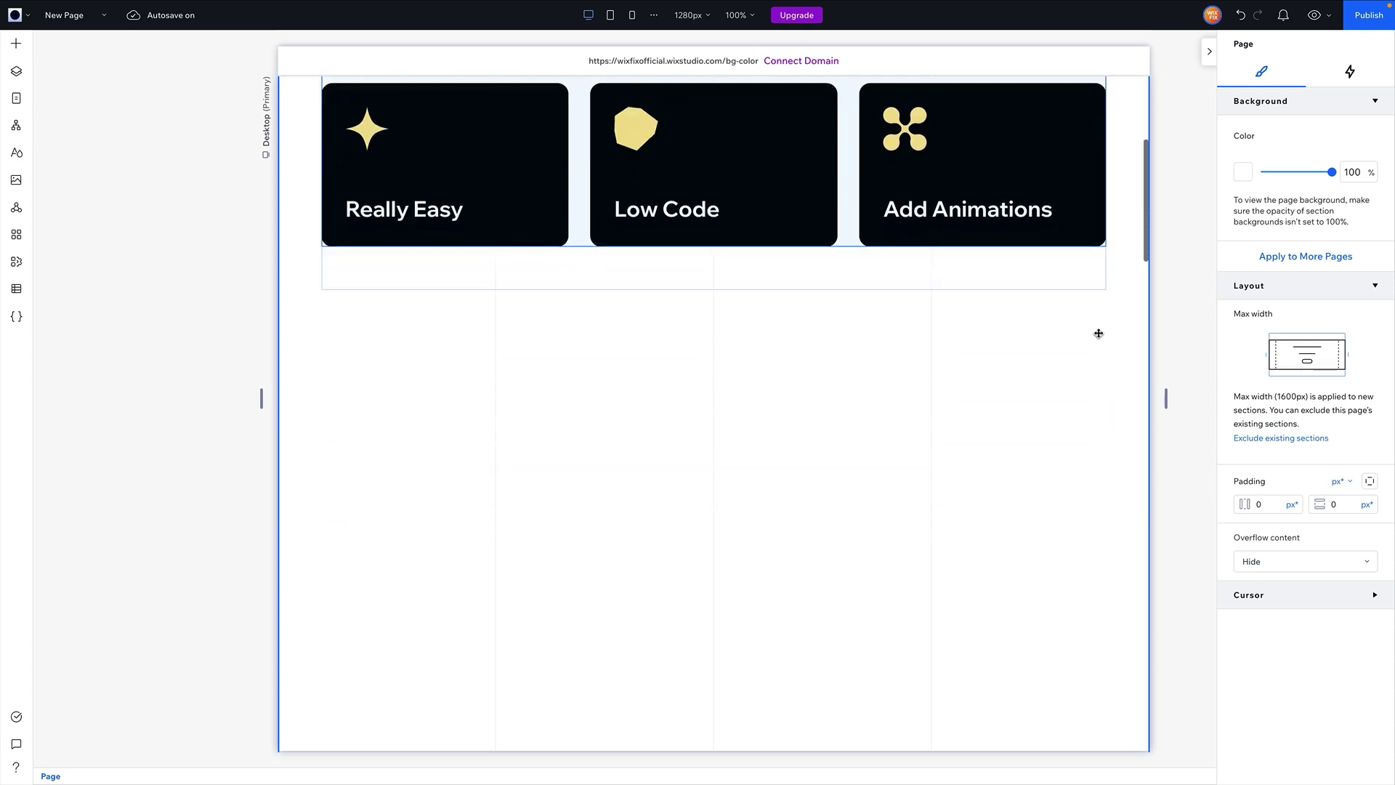
pyautogui.scroll(3, 1078, 297)
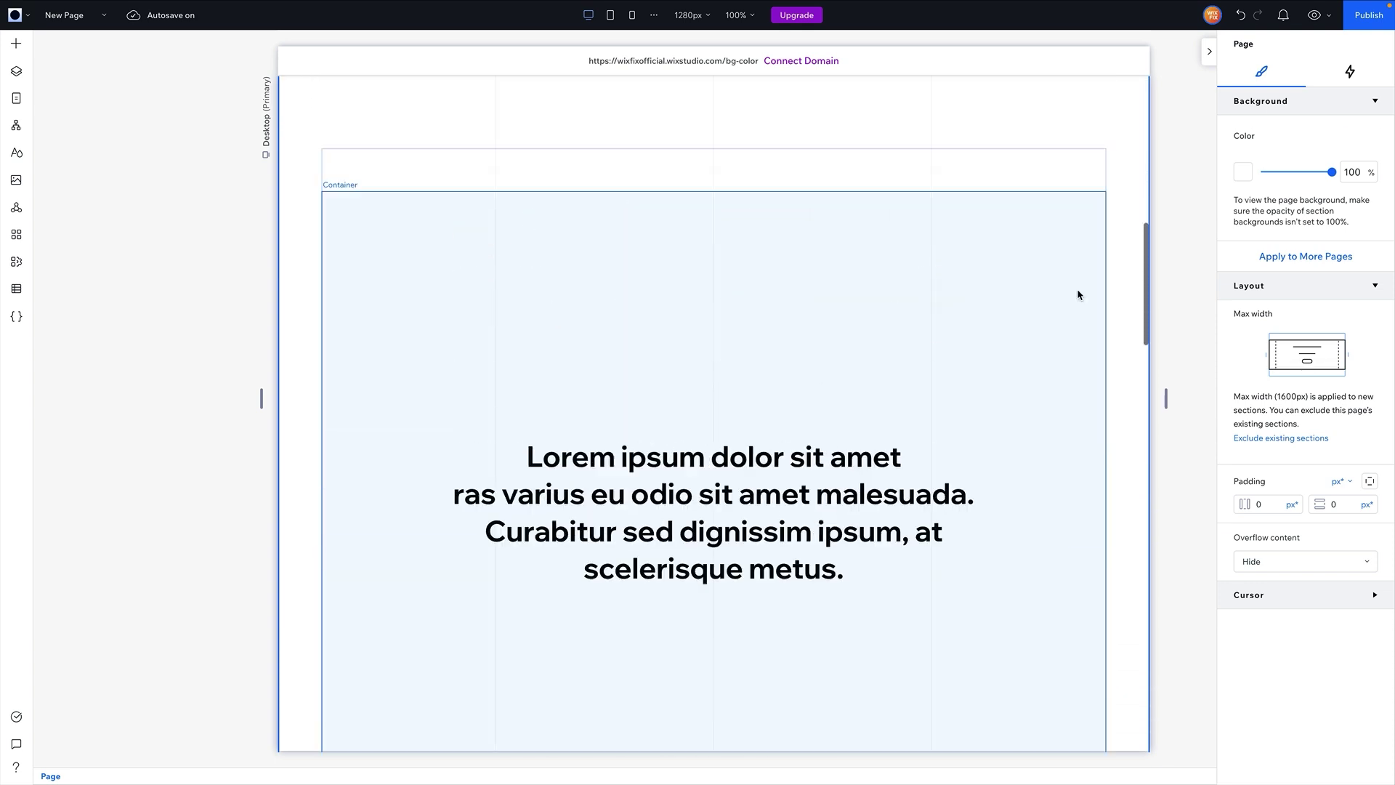
pyautogui.scroll(5, 945, 291)
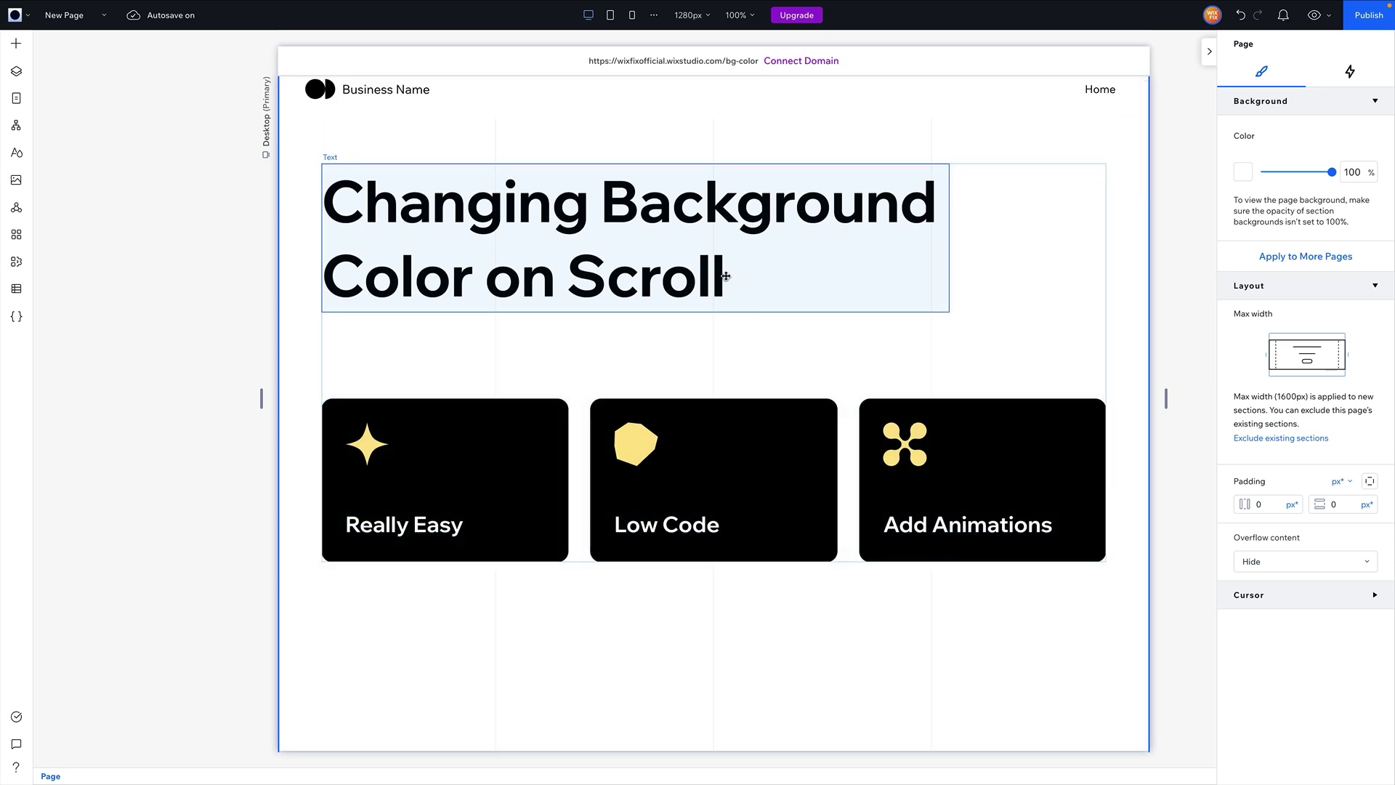
pyautogui.scroll(-2, 724, 278)
pyautogui.scroll(-5, 725, 276)
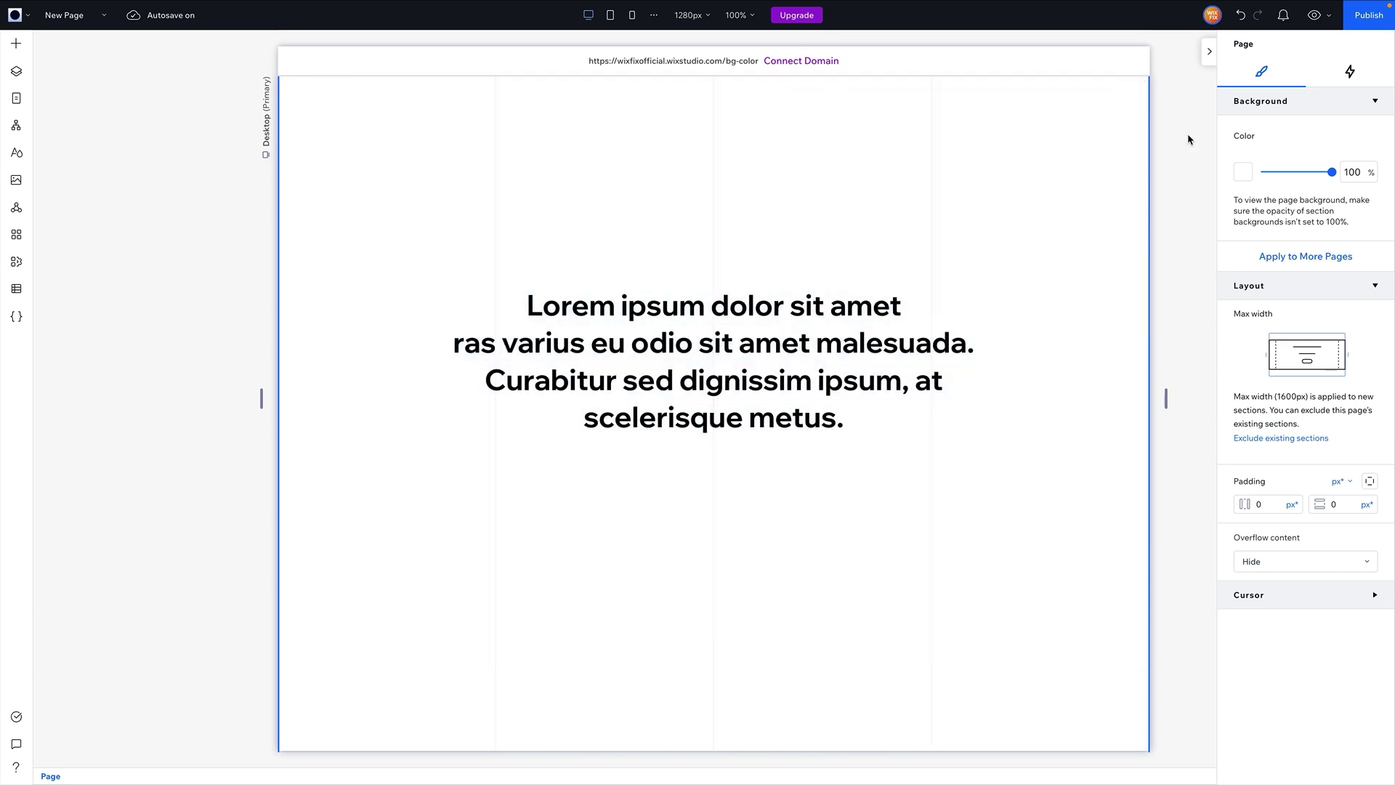
# Preview the page, check its content and scroll animation from the text block to the Get Started area, and return to editing.
pyautogui.click(1315, 15)
pyautogui.scroll(-2, 1038, 365)
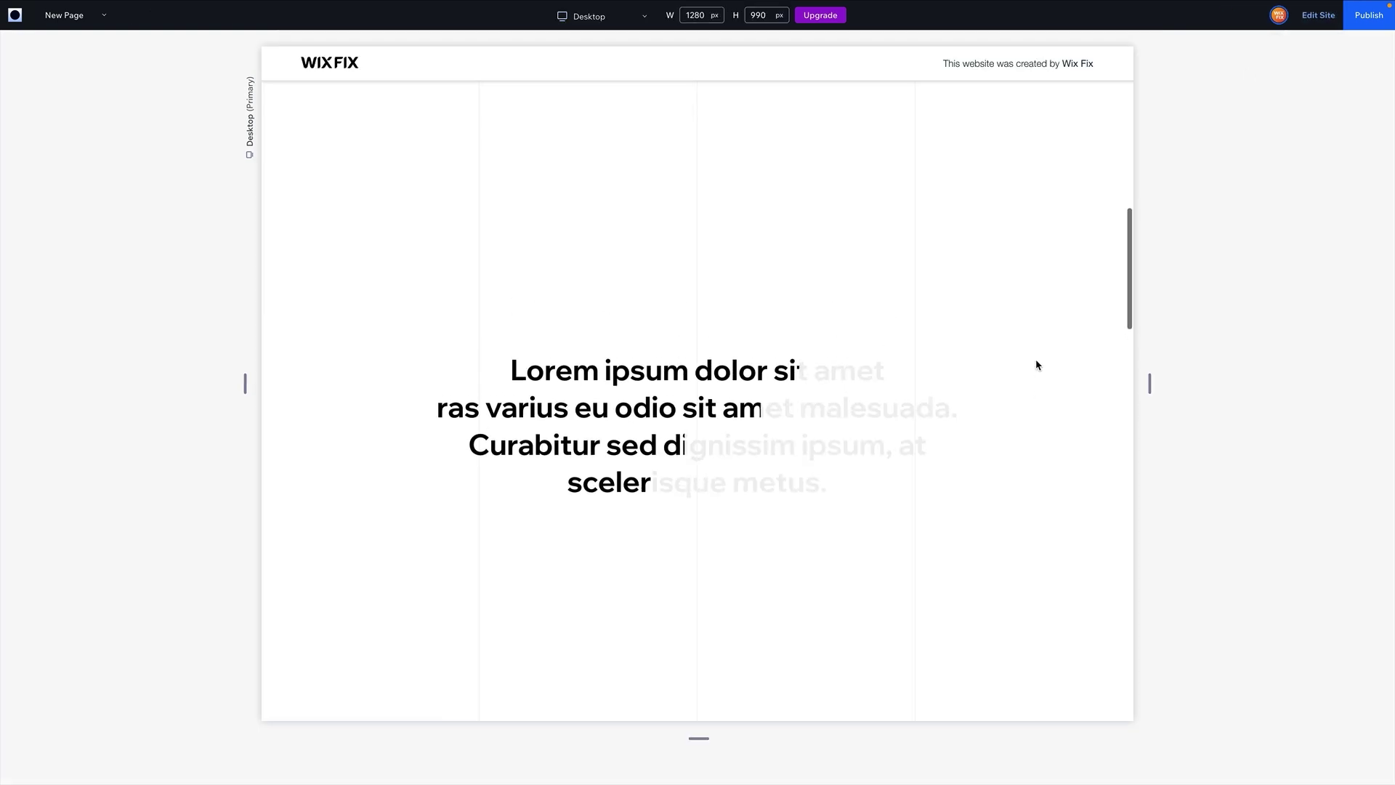
pyautogui.scroll(-3, 1037, 365)
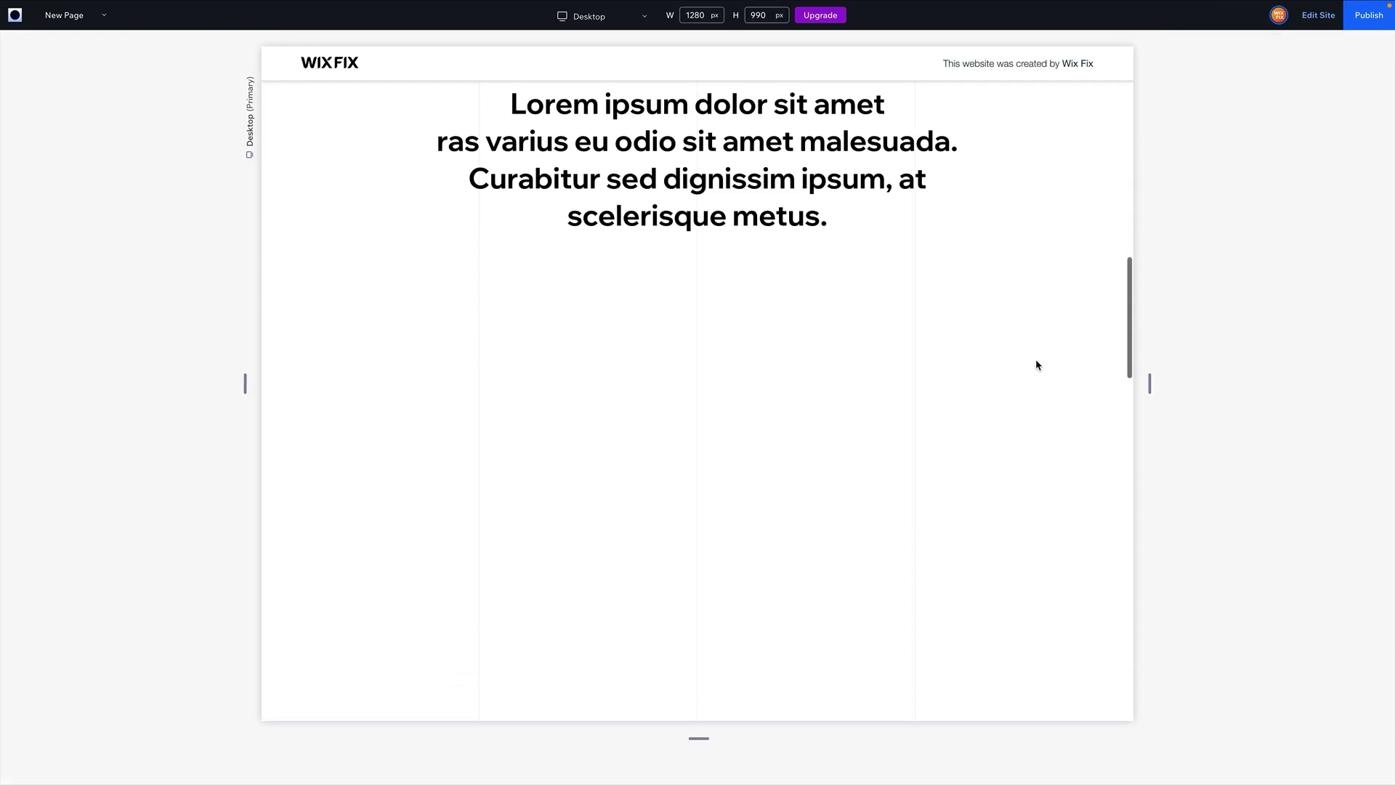
pyautogui.scroll(3, 1037, 364)
pyautogui.scroll(-3, 1038, 364)
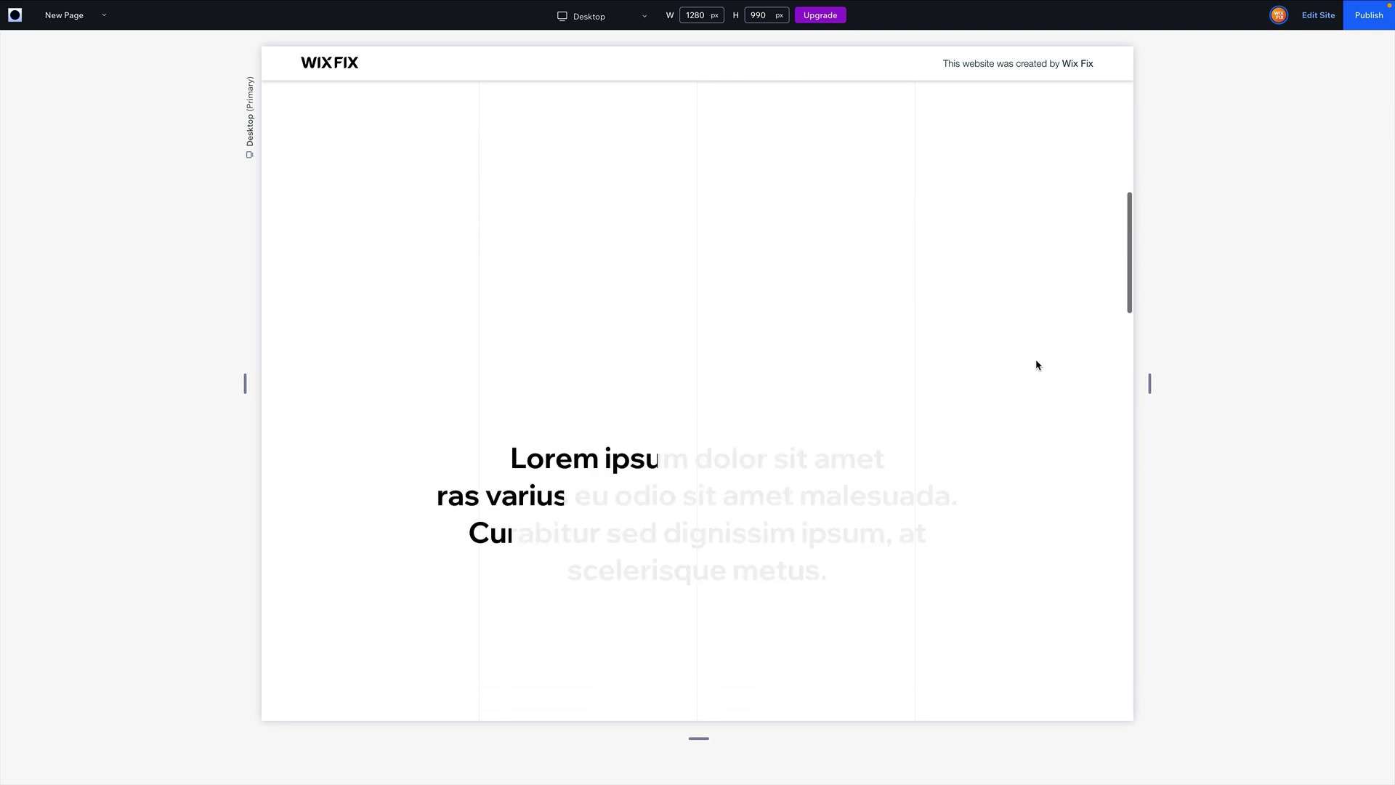
pyautogui.scroll(-5, 1038, 364)
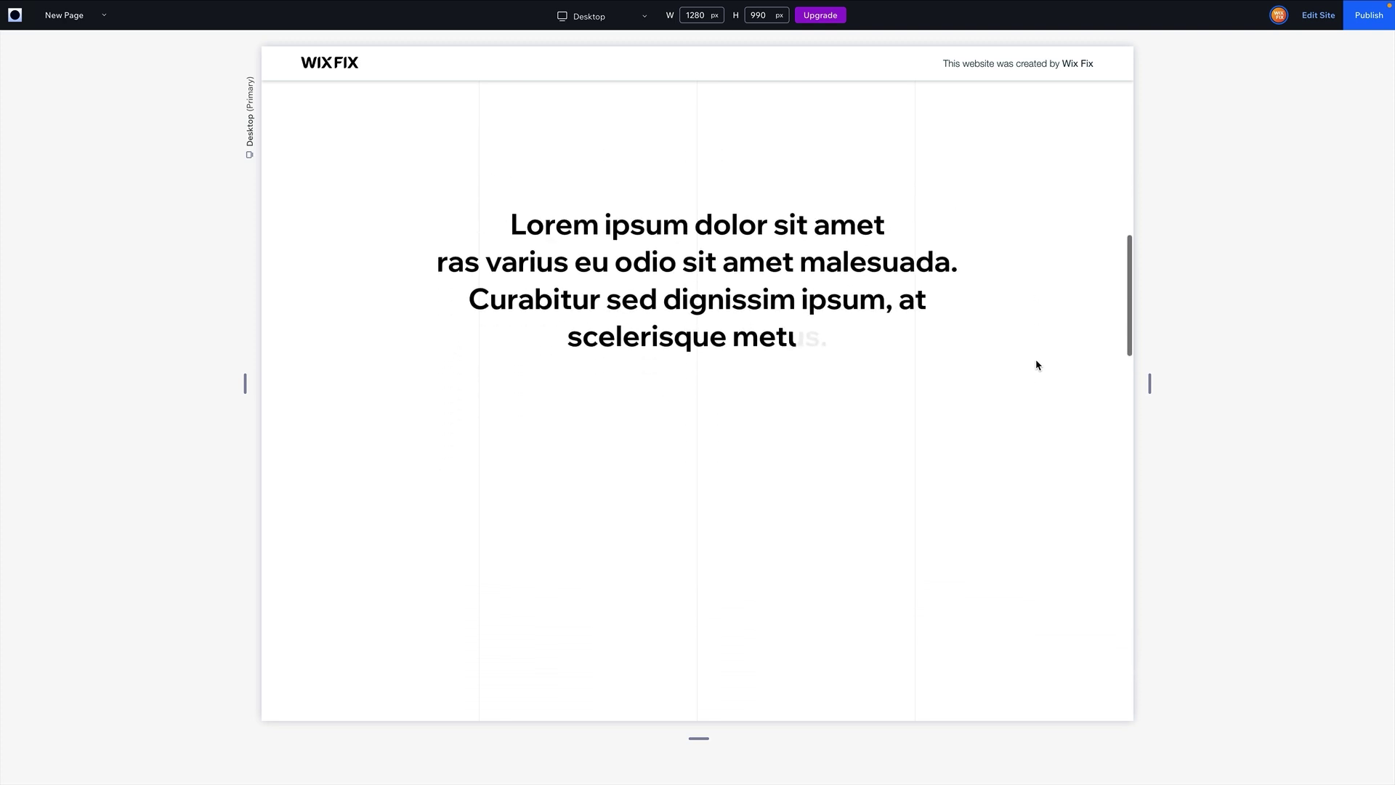
pyautogui.scroll(-5, 1037, 365)
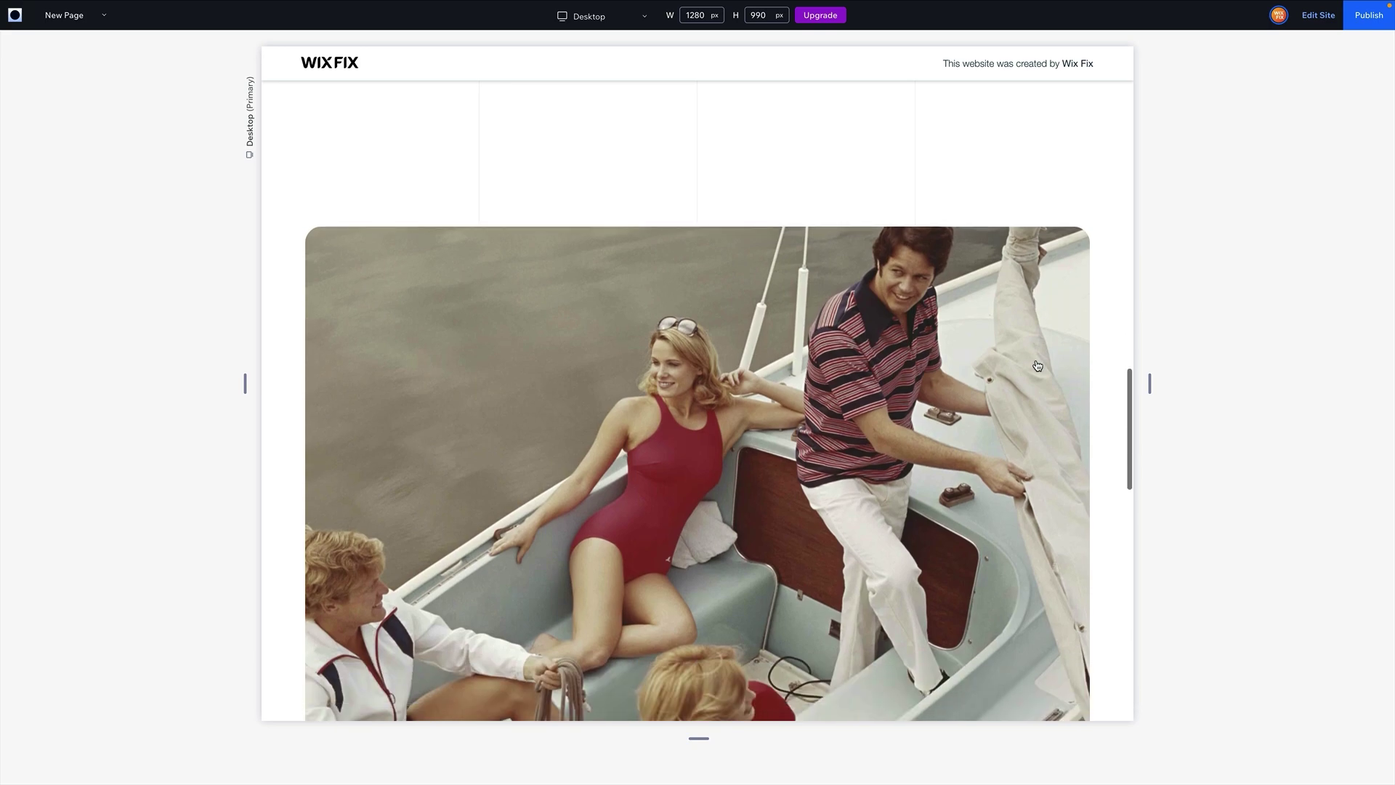
pyautogui.scroll(-10, 1038, 365)
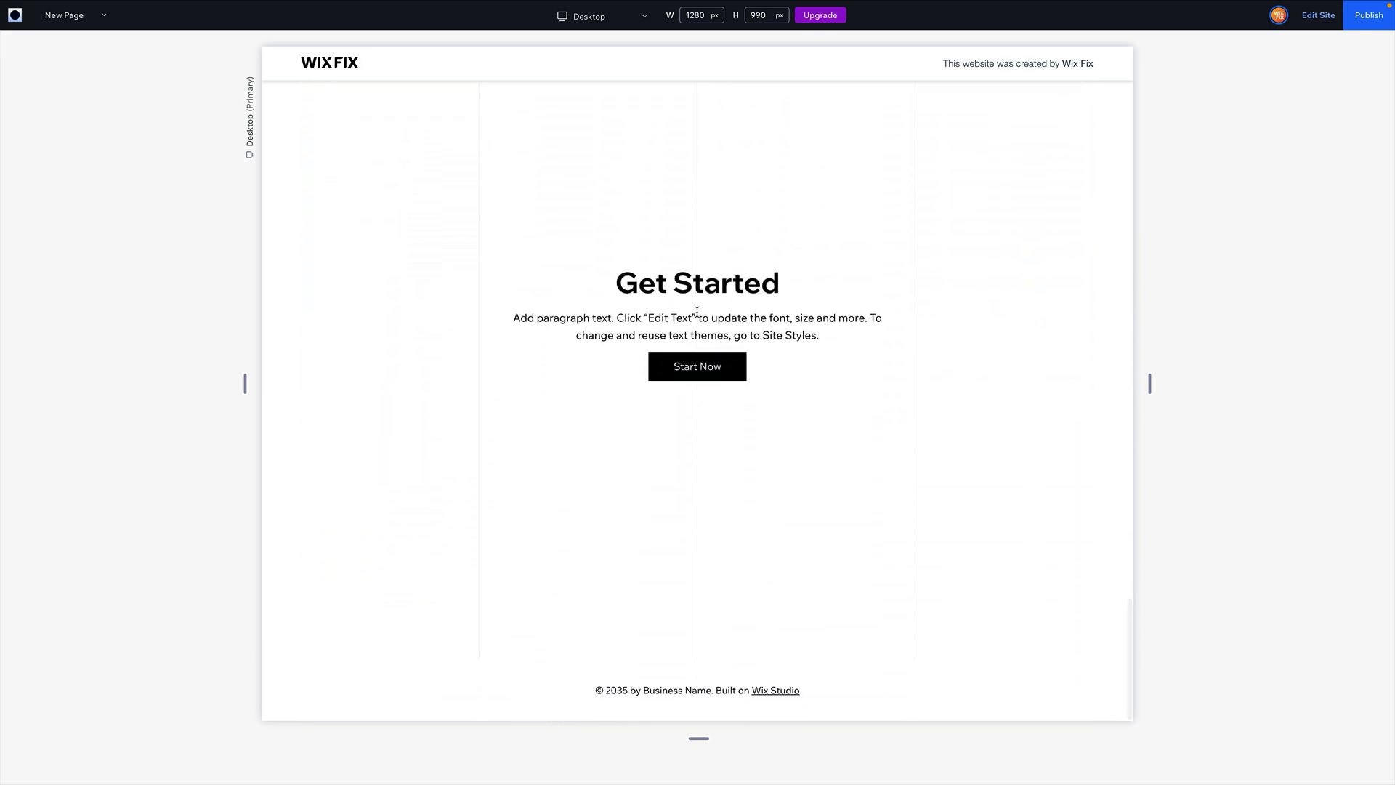
pyautogui.moveTo(617, 284); pyautogui.dragTo(760, 343)
pyautogui.click(837, 346)
pyautogui.scroll(10, 837, 346)
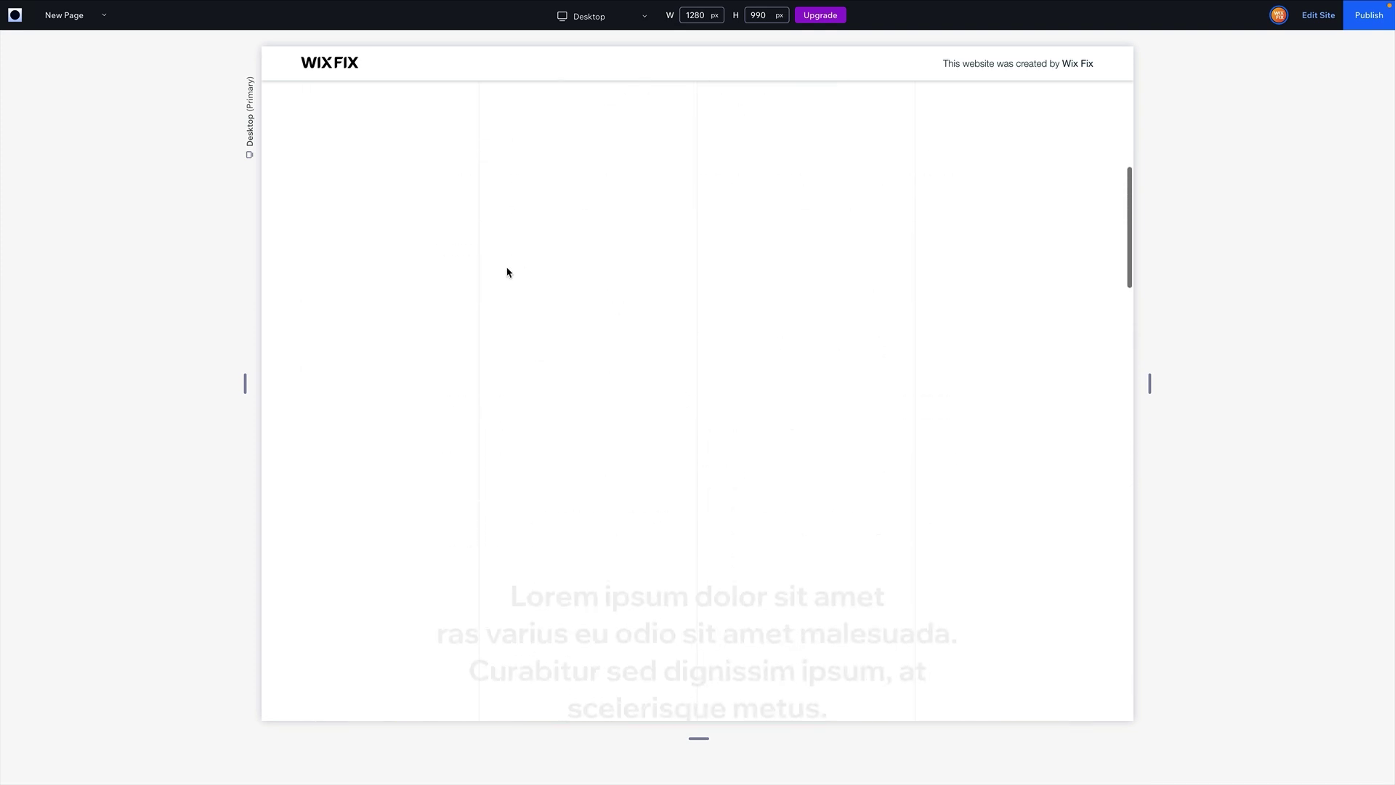
pyautogui.click(1317, 15)
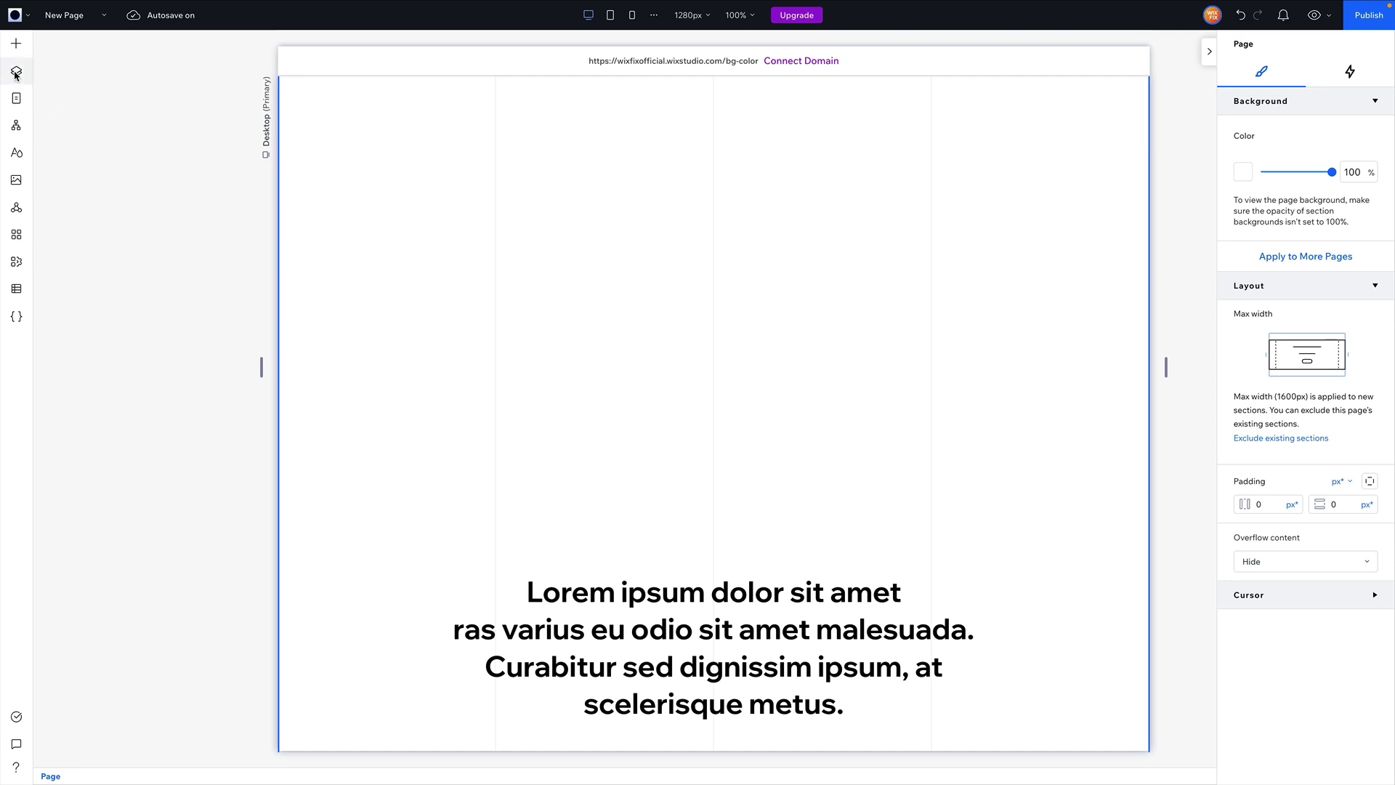
# Show the page's layers, expand the Section layer and select its Grid Lines container.
pyautogui.click(16, 72)
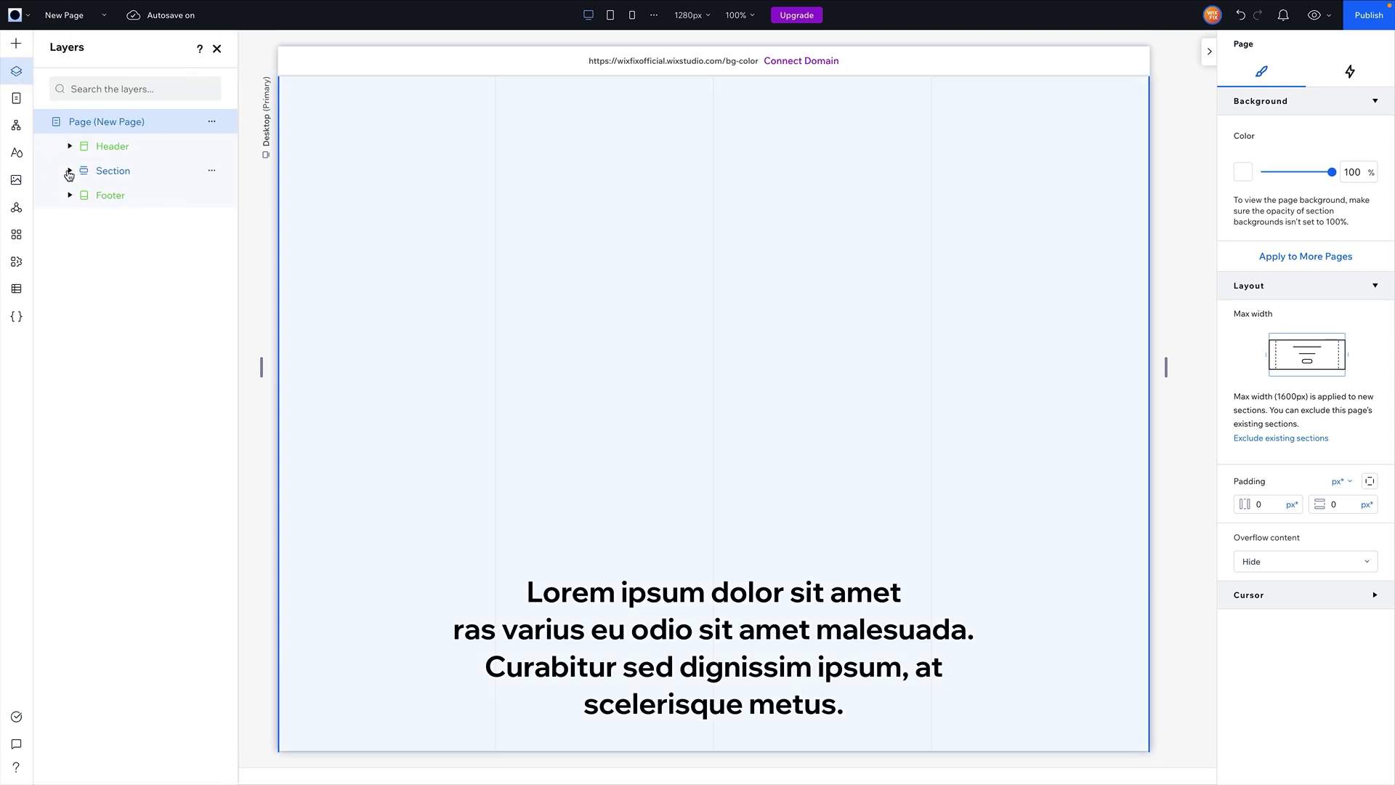
pyautogui.click(69, 172)
pyautogui.click(85, 195)
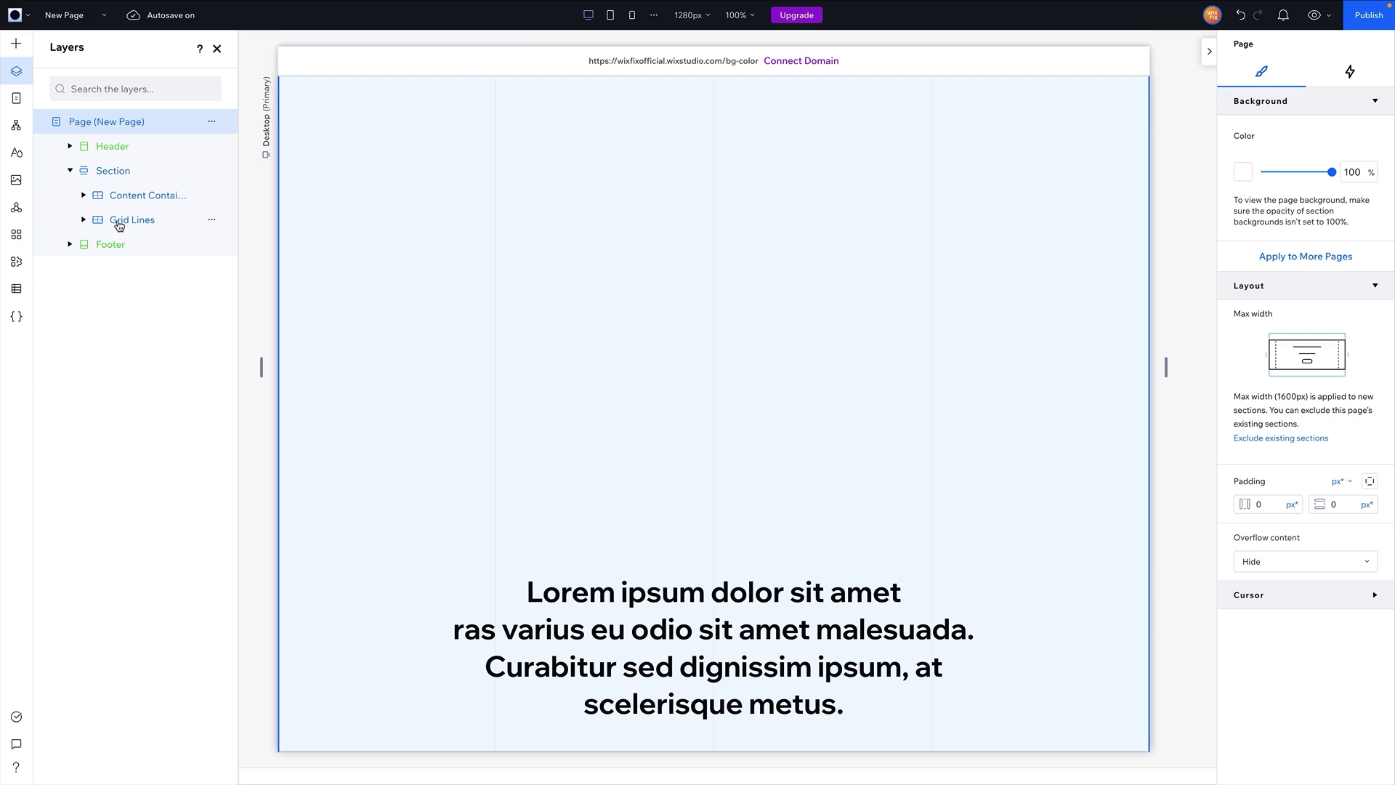
pyautogui.click(119, 220)
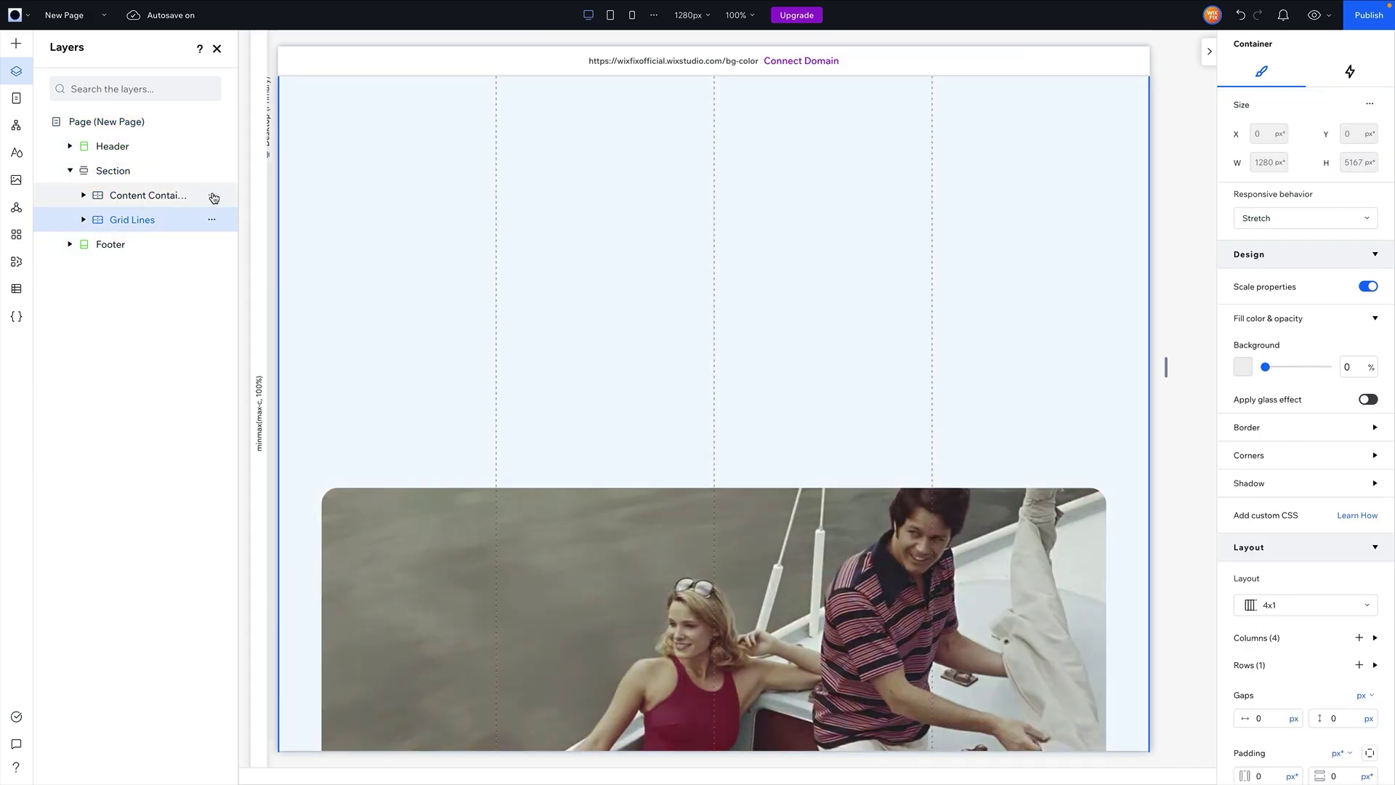
# Hide the content container and examine the Grid Lines container and one of its vertical lines.
pyautogui.rightClick(214, 197)
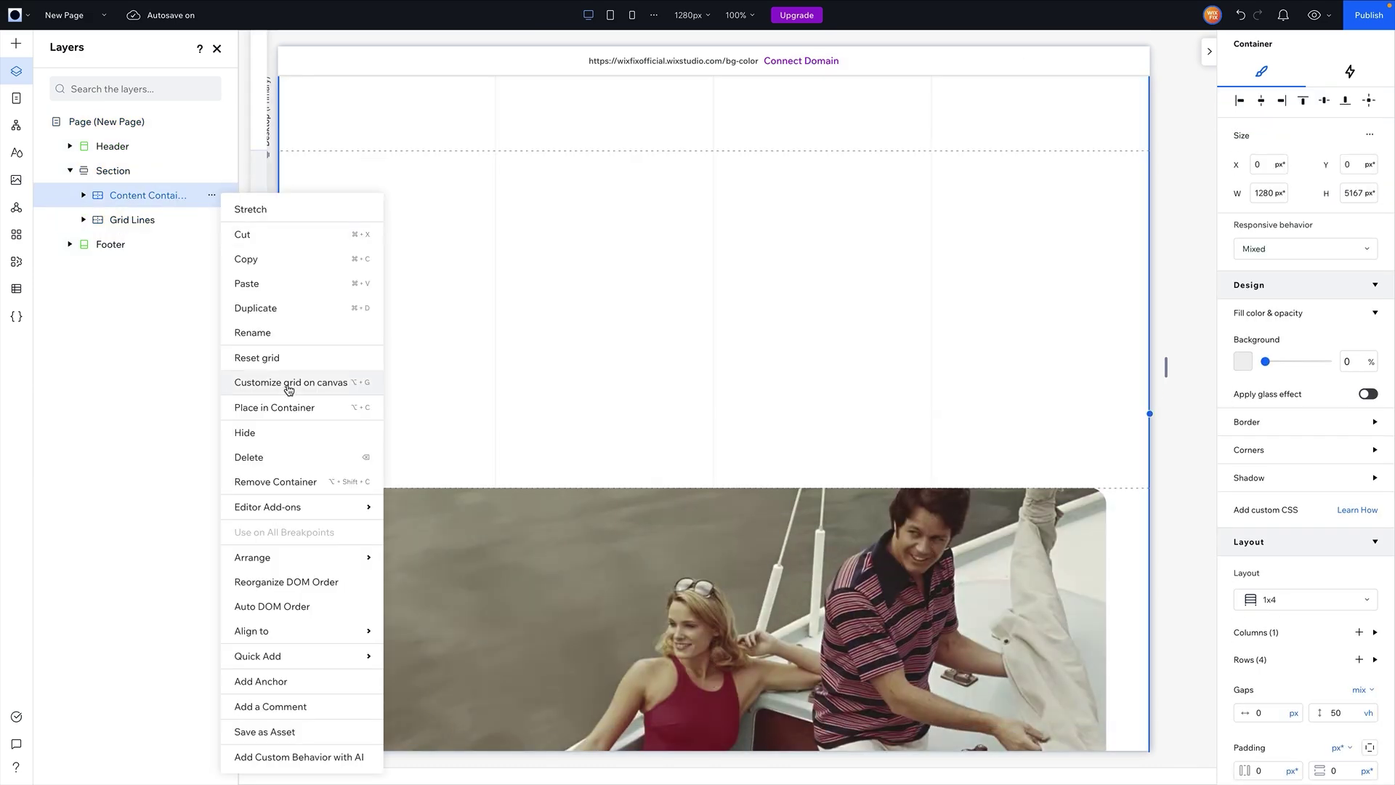
pyautogui.click(286, 433)
pyautogui.click(138, 222)
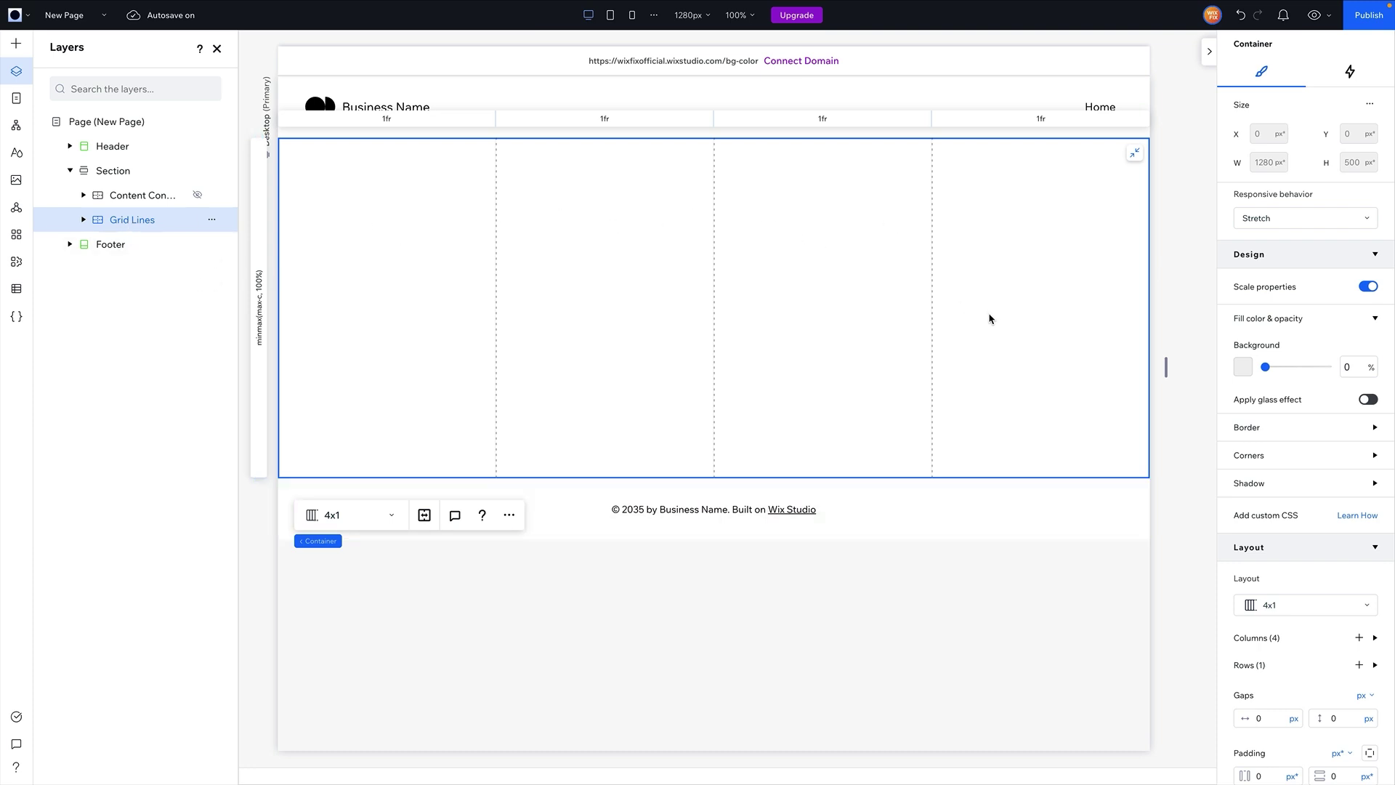
pyautogui.click(82, 223)
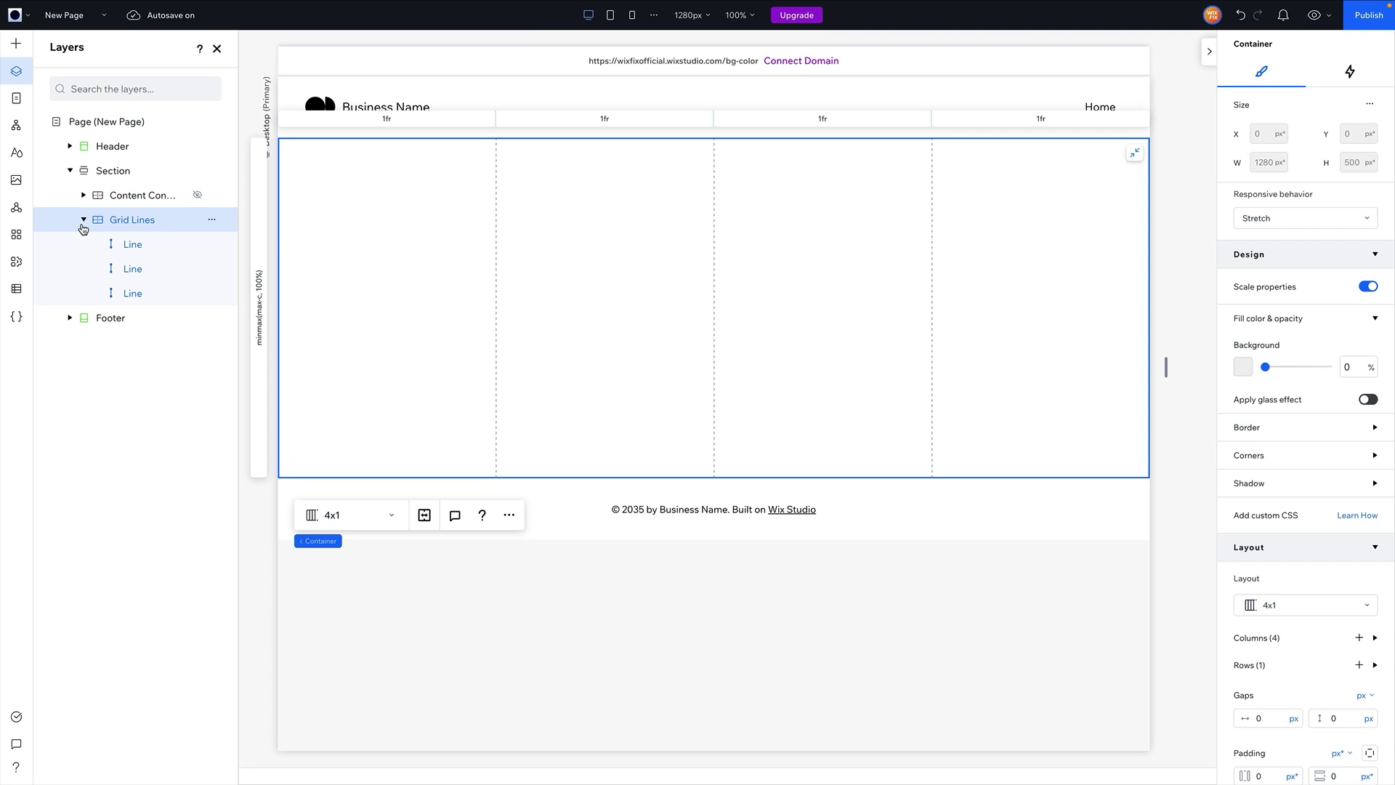
pyautogui.click(122, 247)
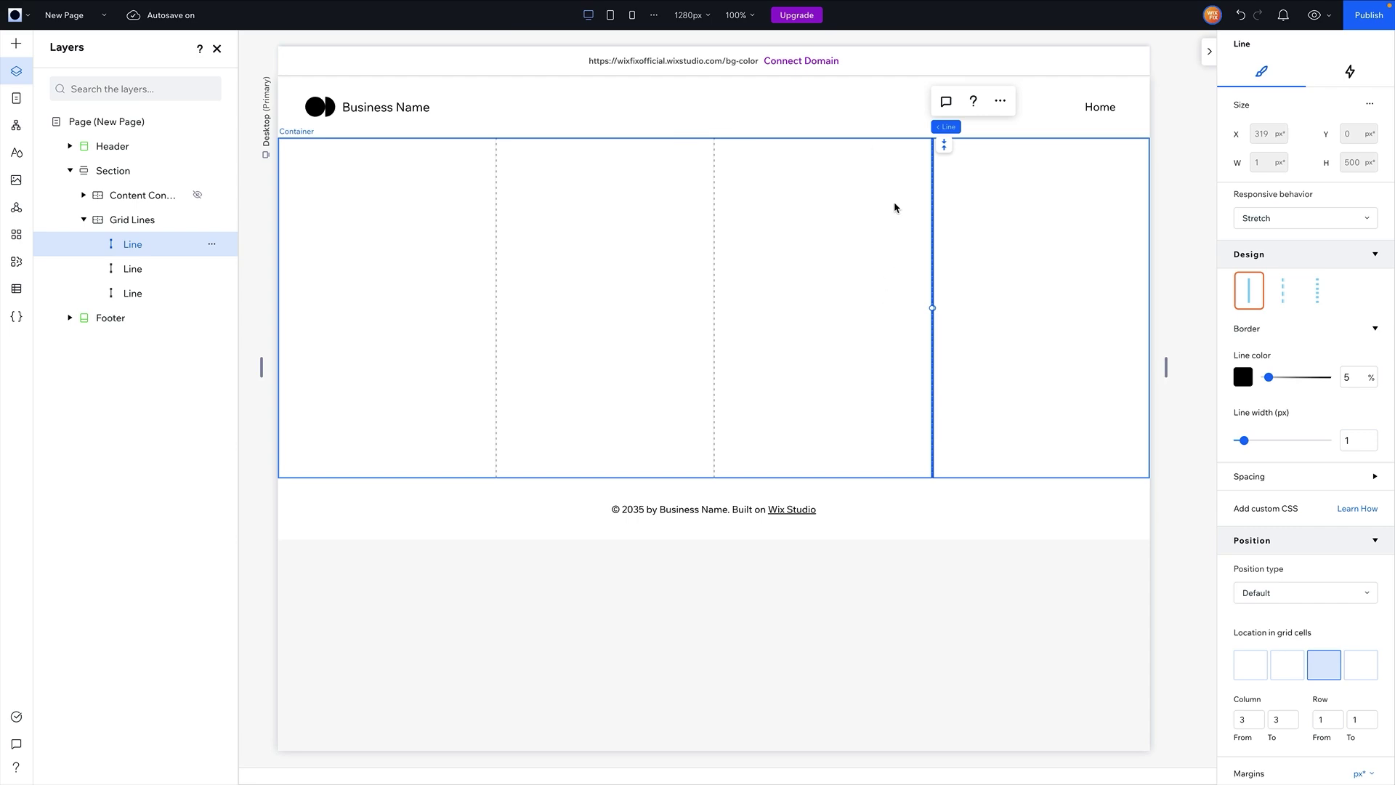
pyautogui.click(85, 221)
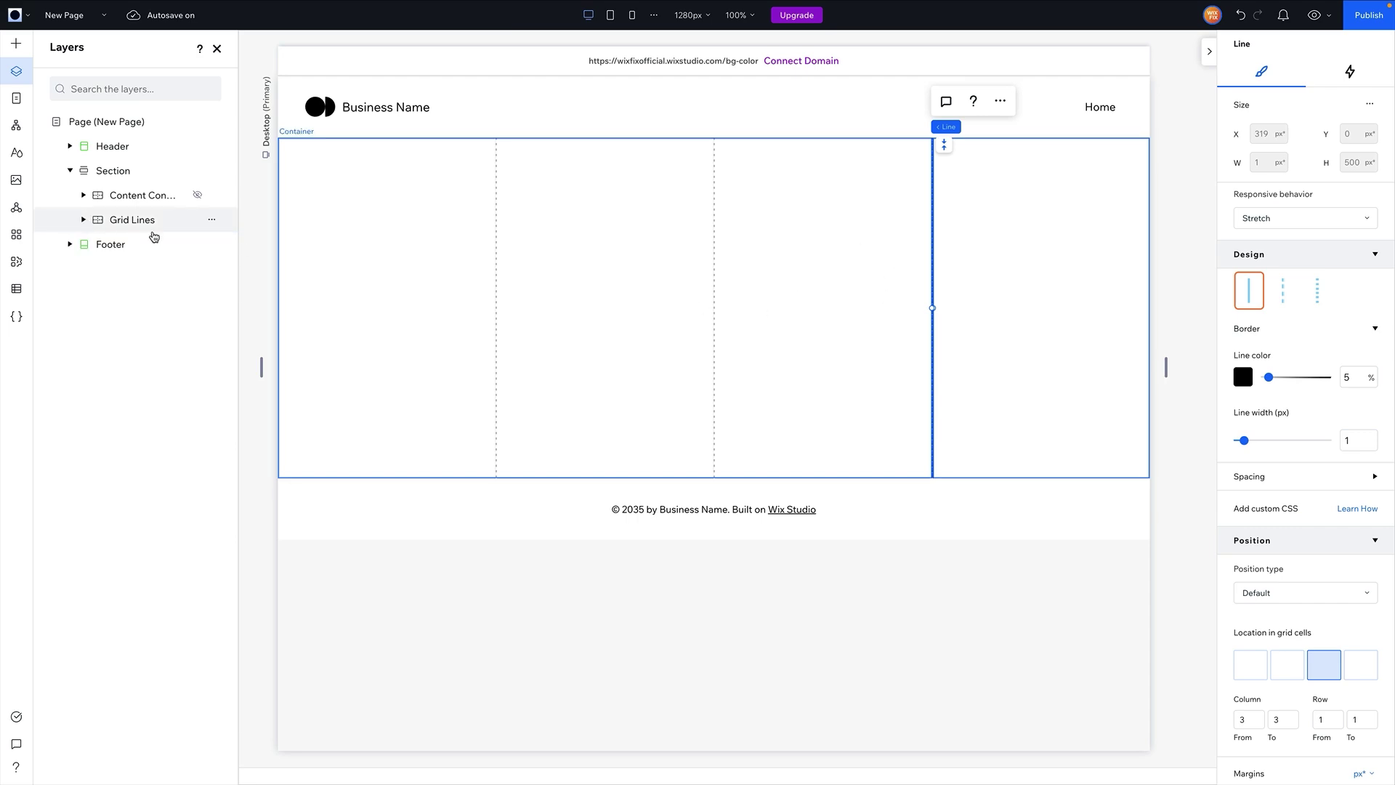
# Make the content container visible again, collapse the Grid Lines layer and expand the content container's layer.
pyautogui.click(196, 195)
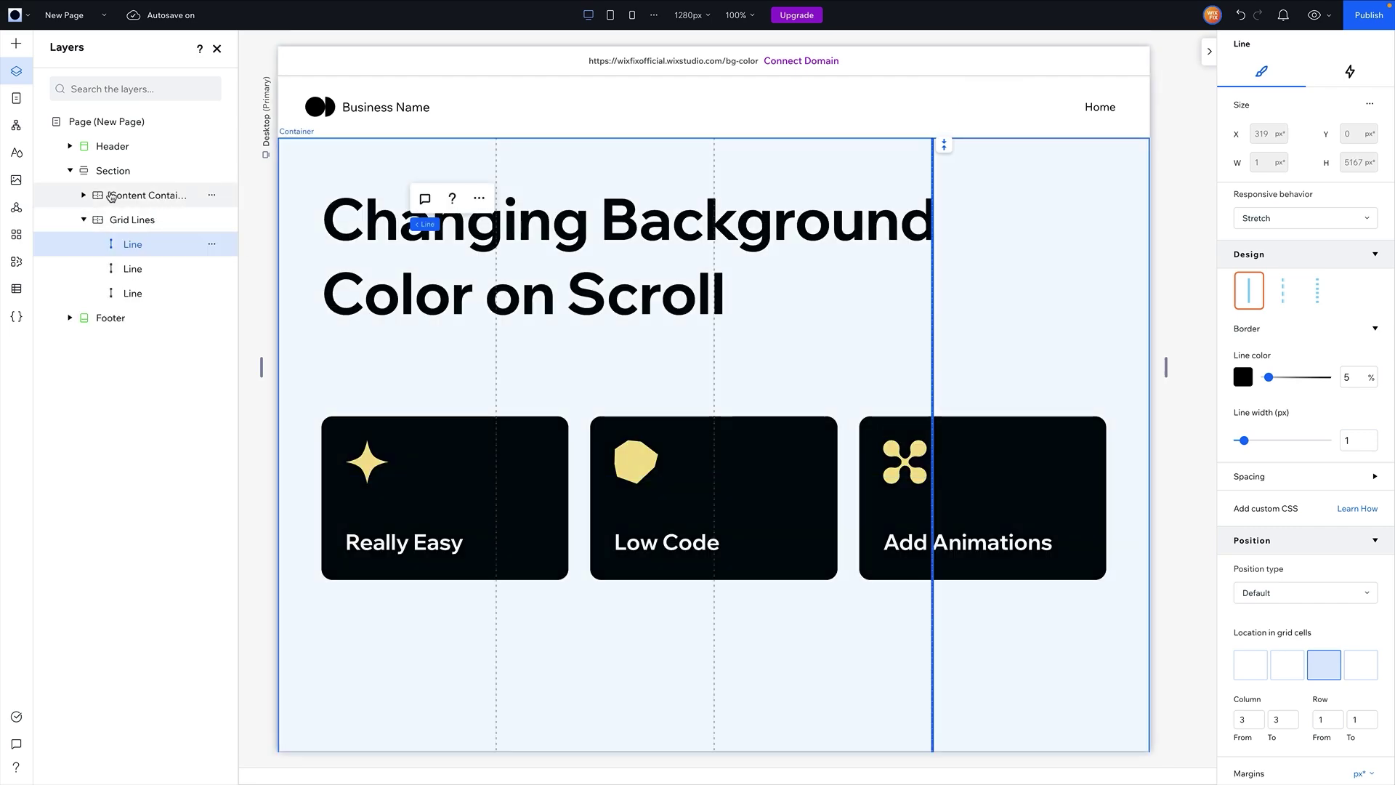
pyautogui.click(140, 194)
pyautogui.click(84, 220)
pyautogui.click(83, 194)
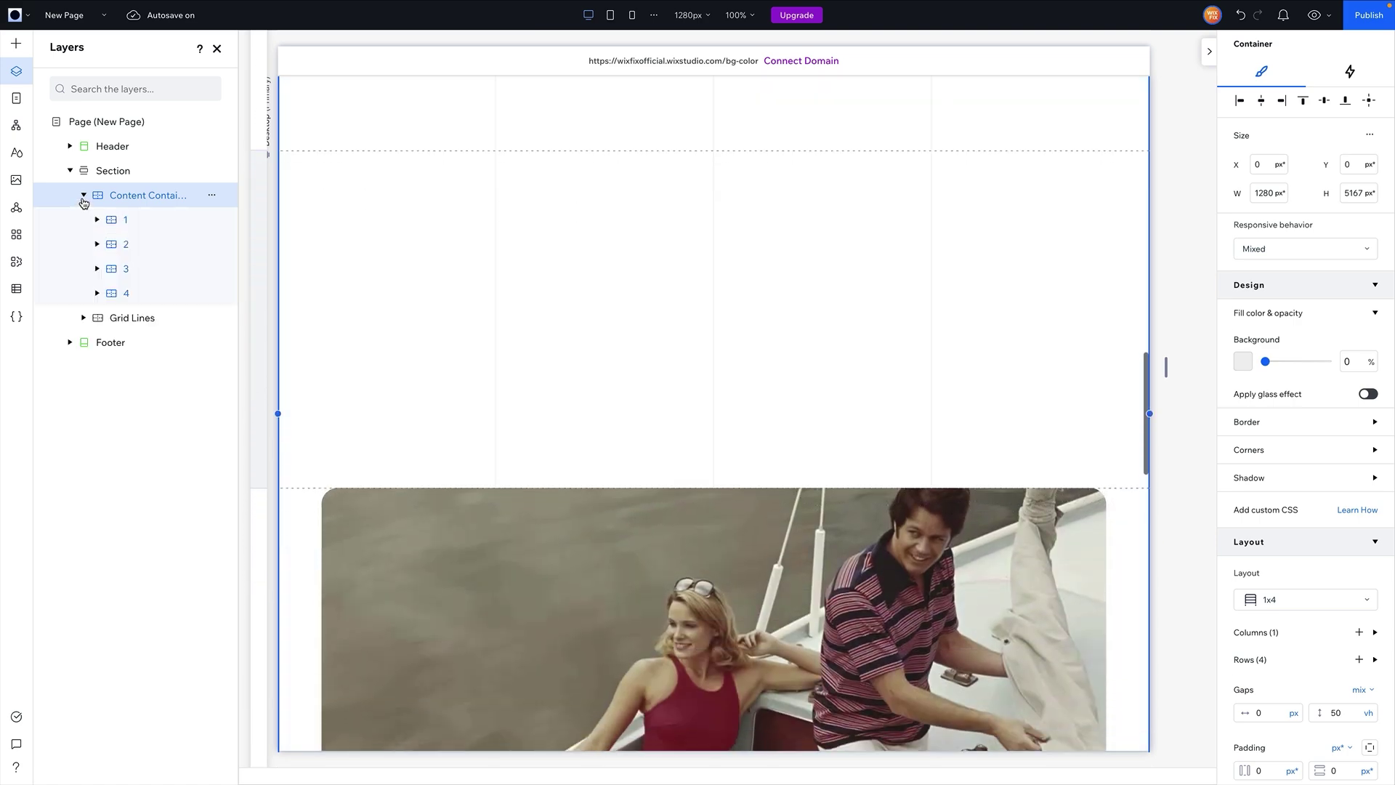
# Examine containers 1 to 4 inside the content container one after another, and collapse the content container's layer.
pyautogui.click(133, 223)
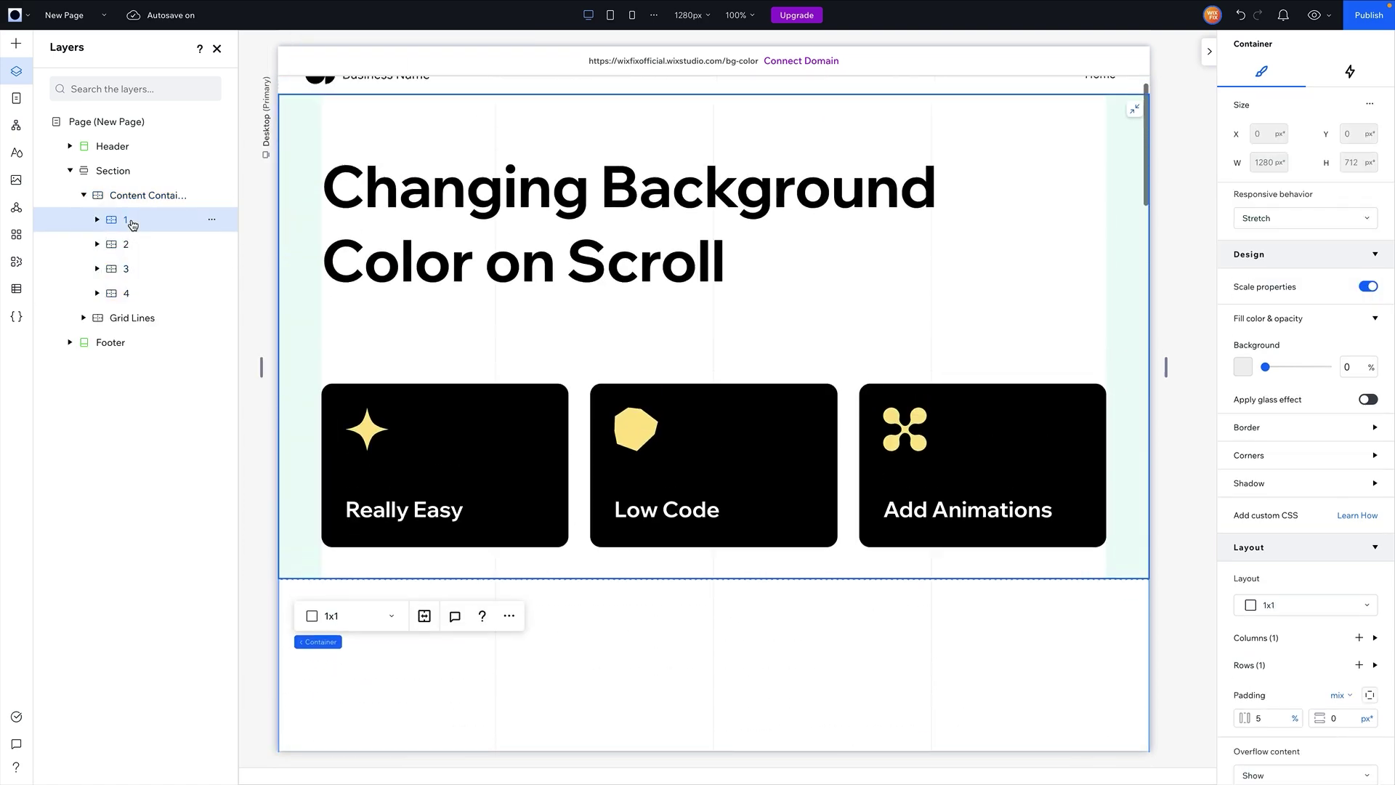
pyautogui.click(126, 249)
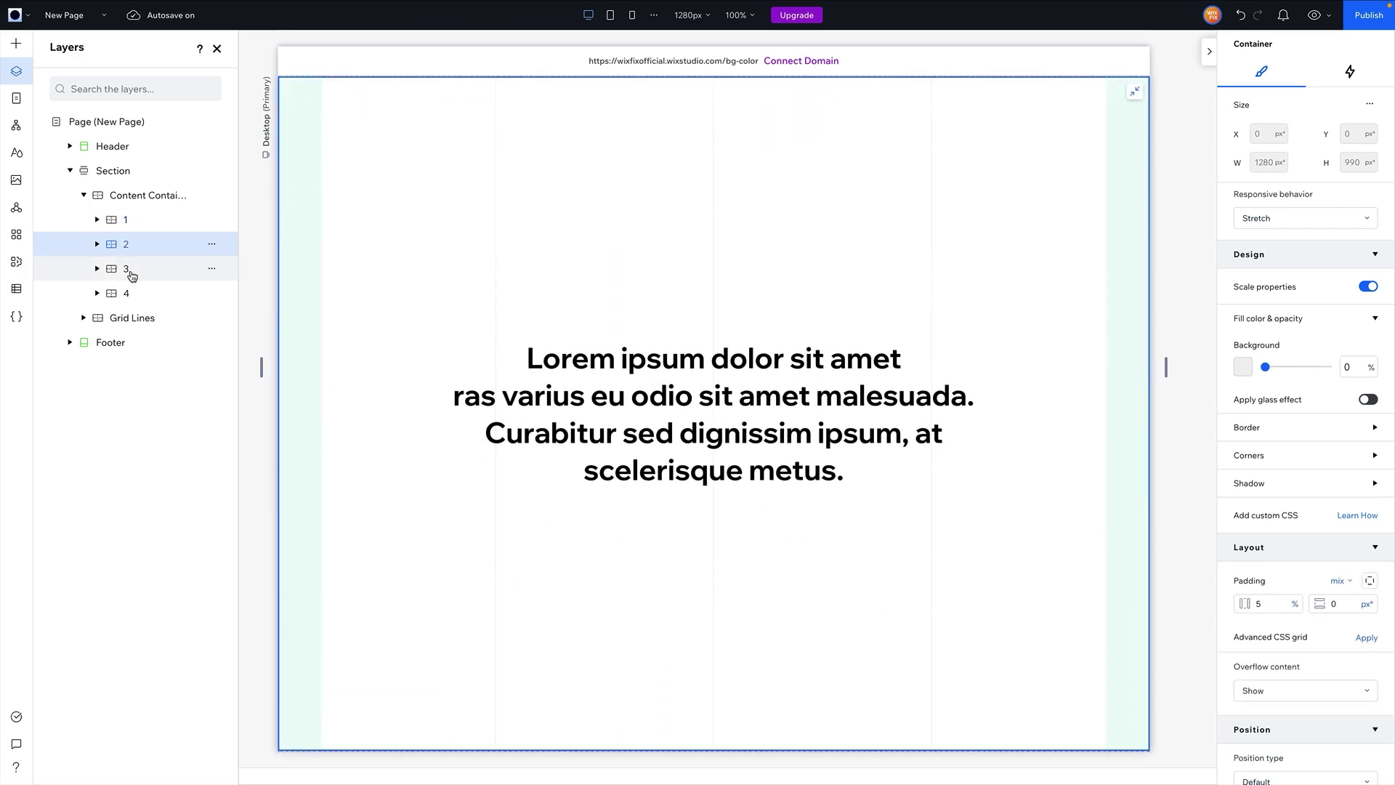
pyautogui.click(129, 270)
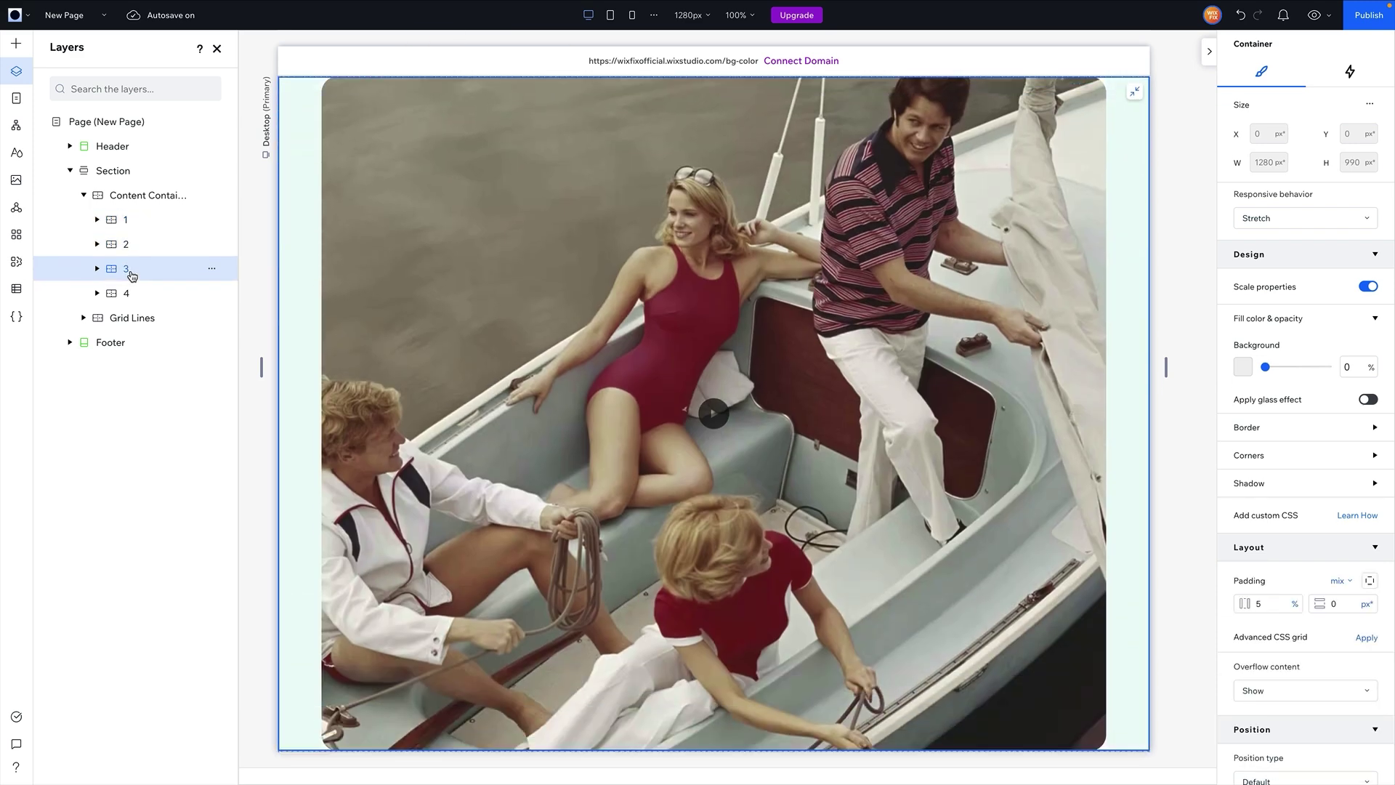
pyautogui.click(131, 293)
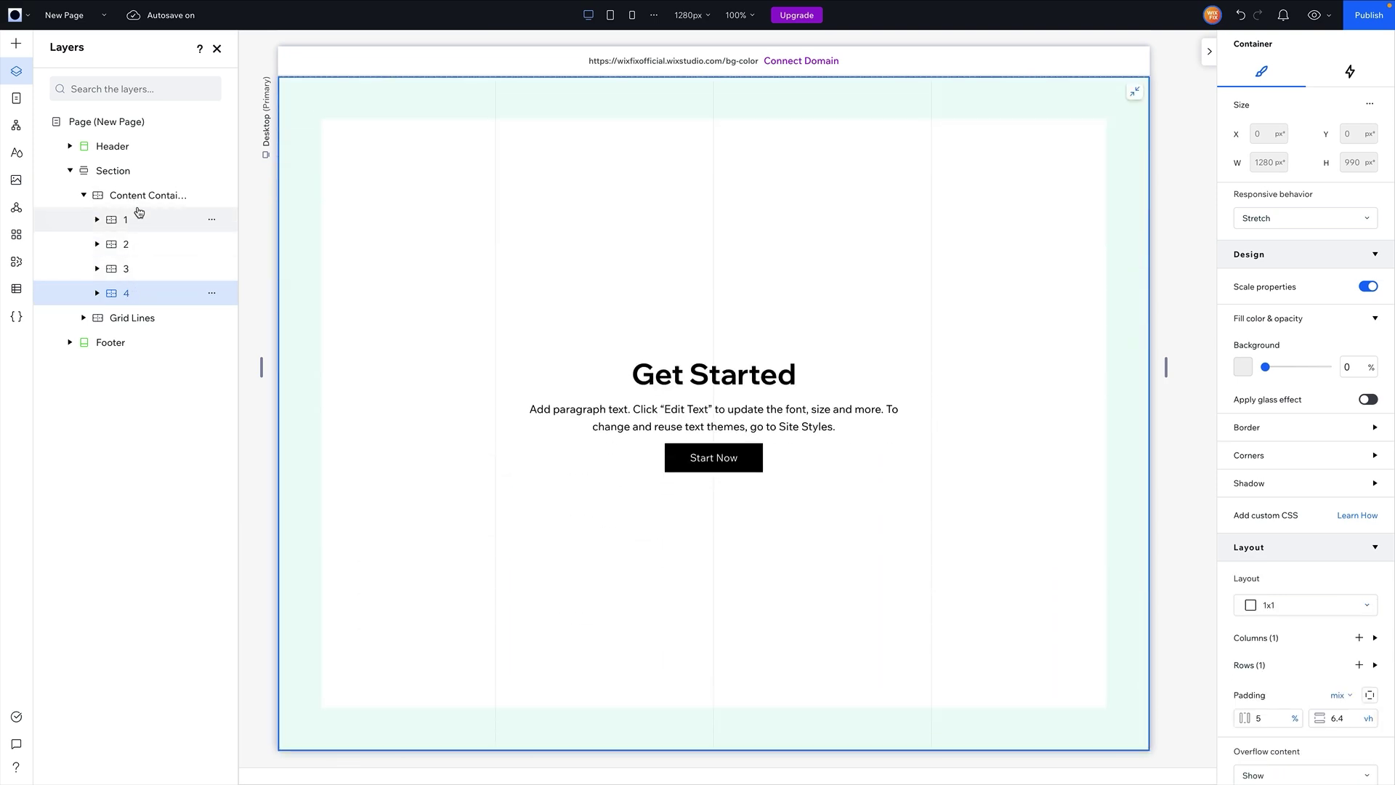
pyautogui.click(86, 196)
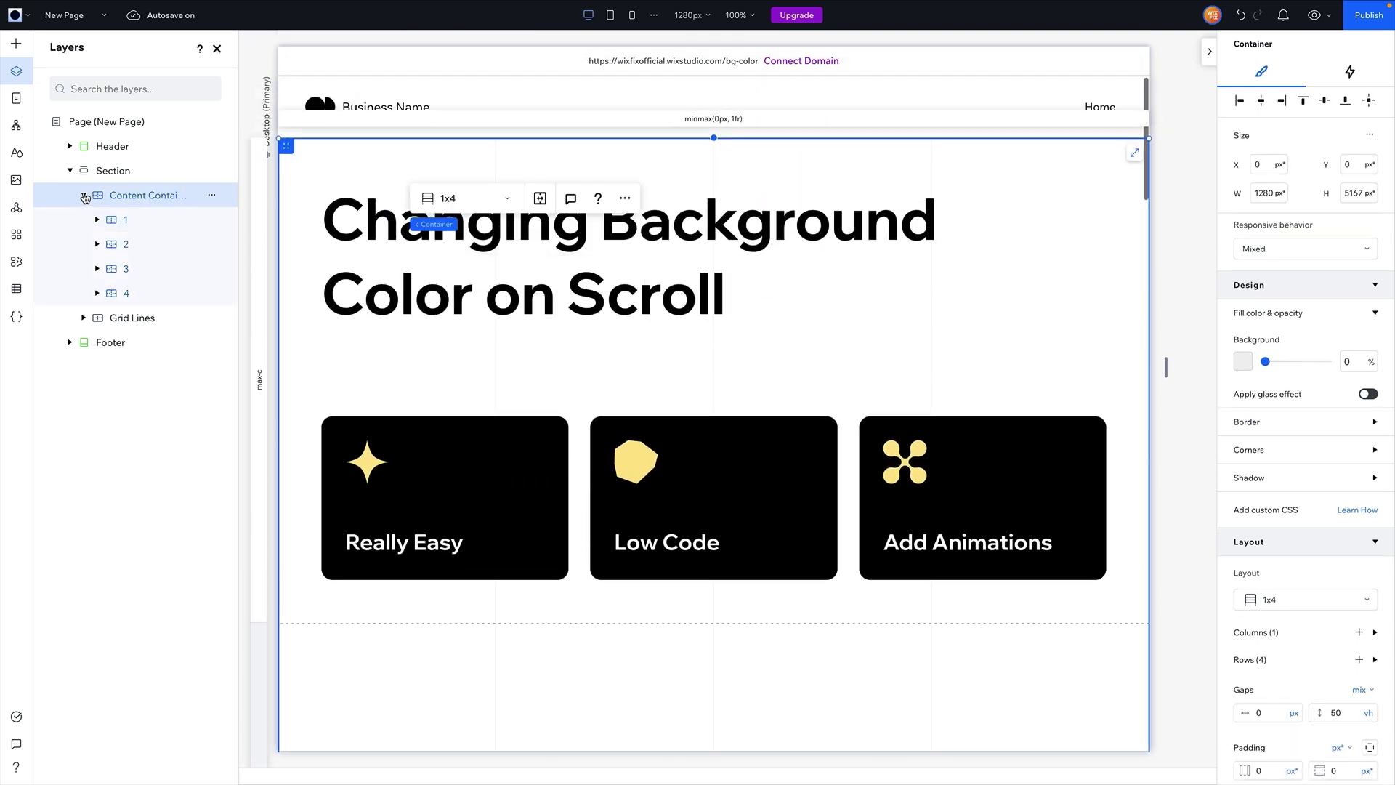
pyautogui.click(84, 196)
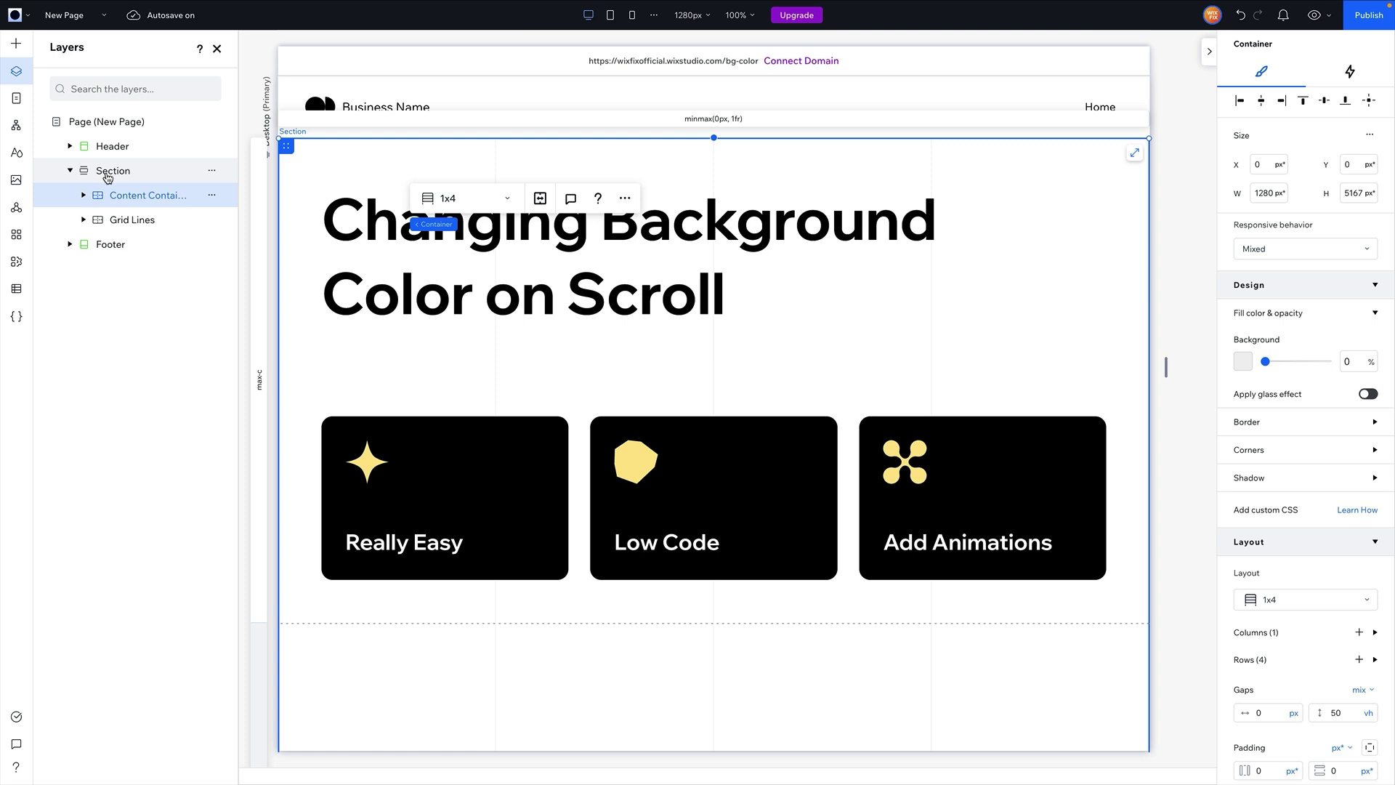
# Add a new container to the Section and stretch it to fill the whole section.
pyautogui.click(108, 174)
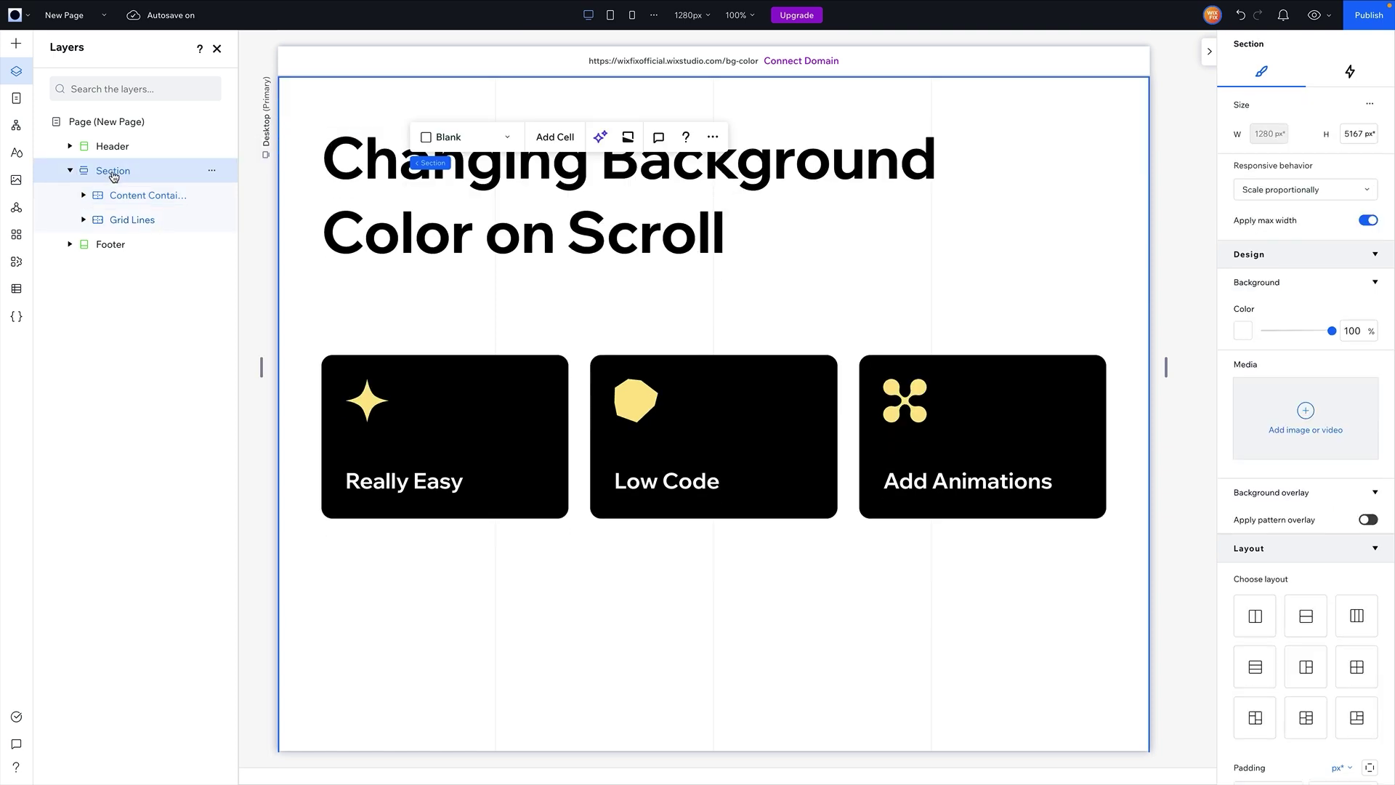
pyautogui.click(16, 44)
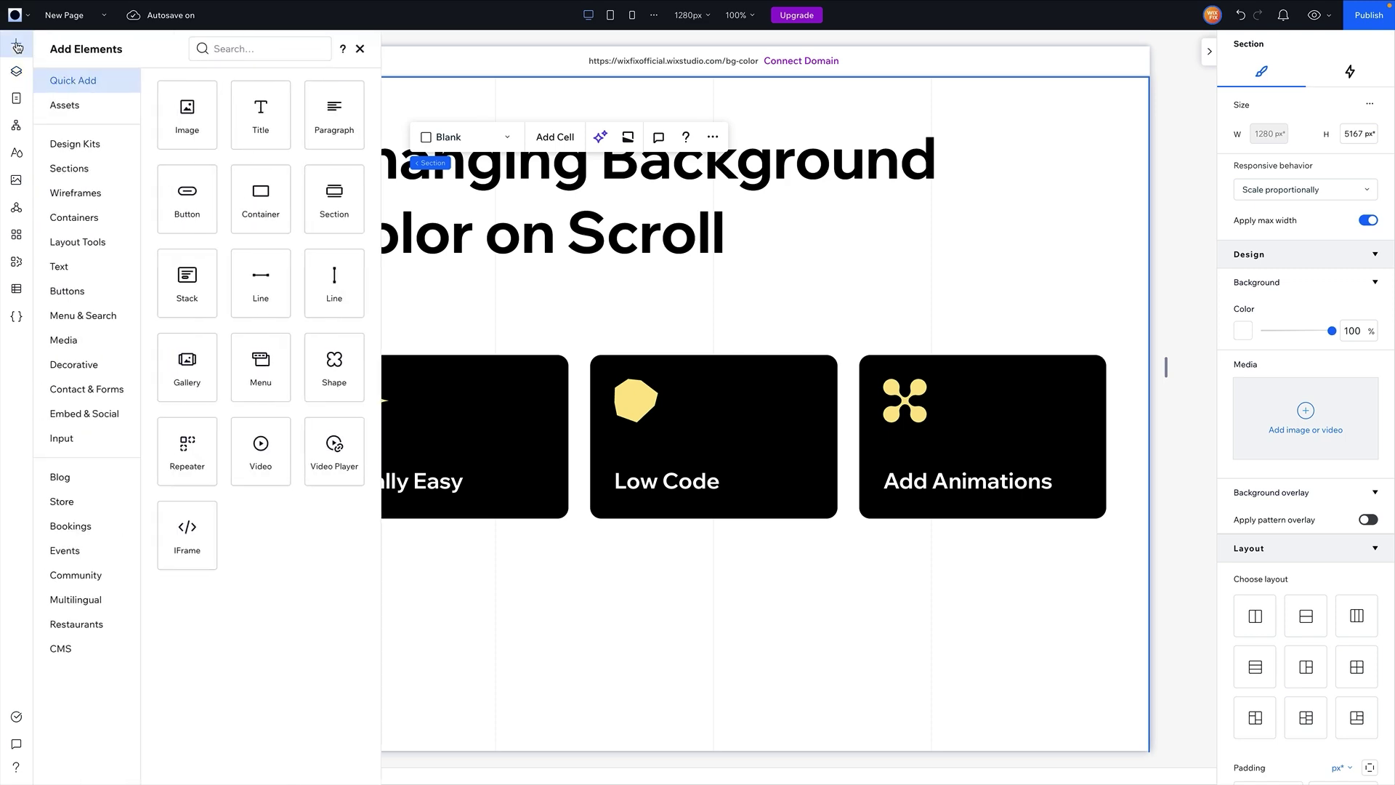
pyautogui.click(267, 229)
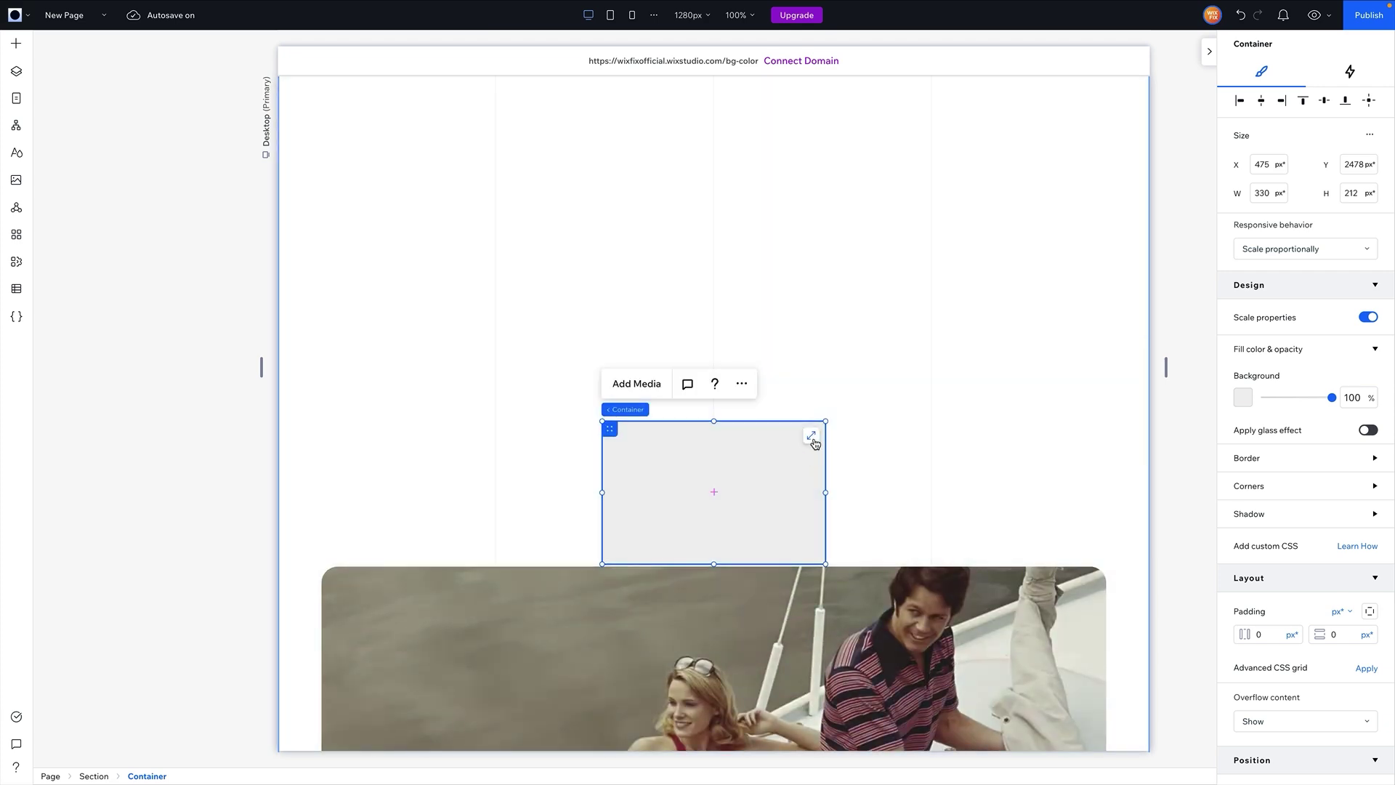
pyautogui.click(812, 436)
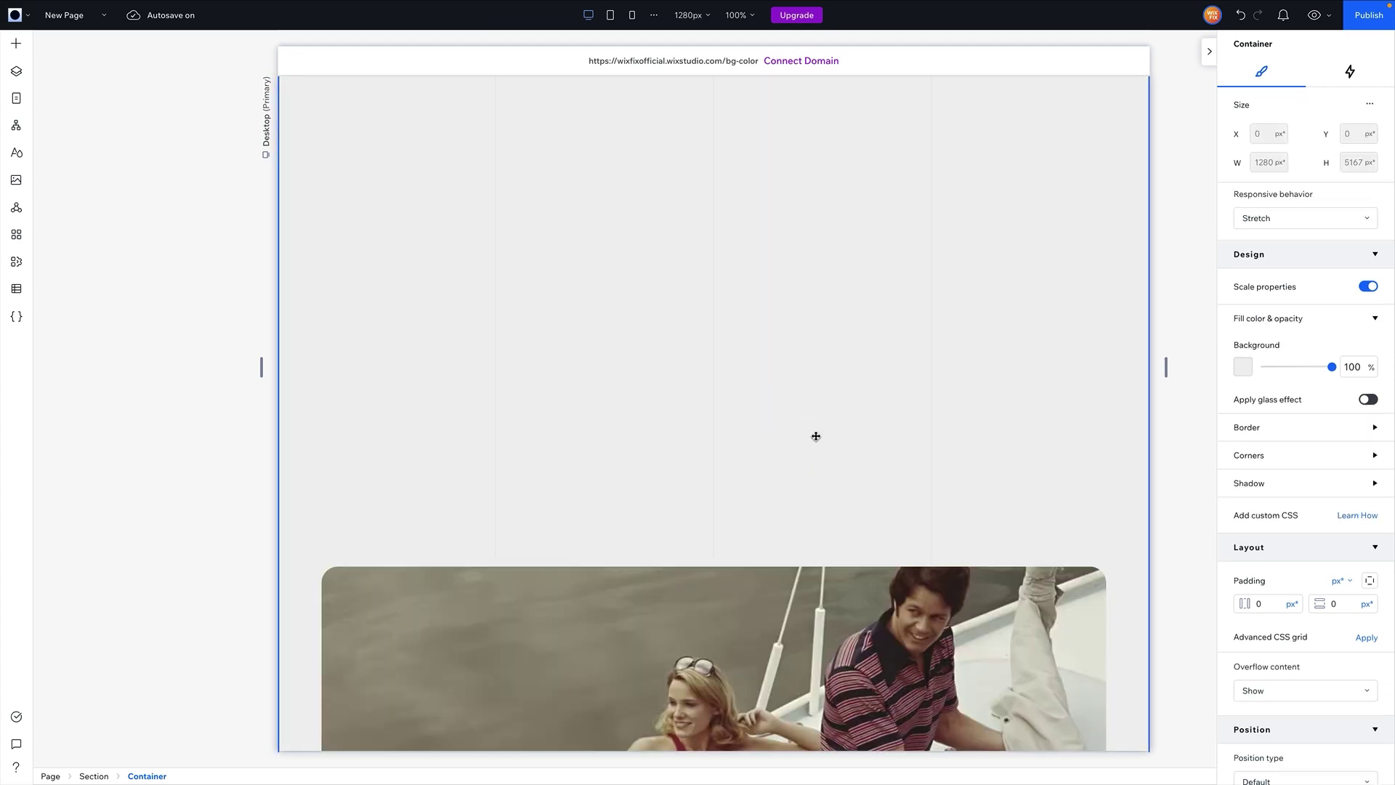
# Check the new container's place among the layers and look over its fill behind the heading, cards and text block.
pyautogui.click(16, 71)
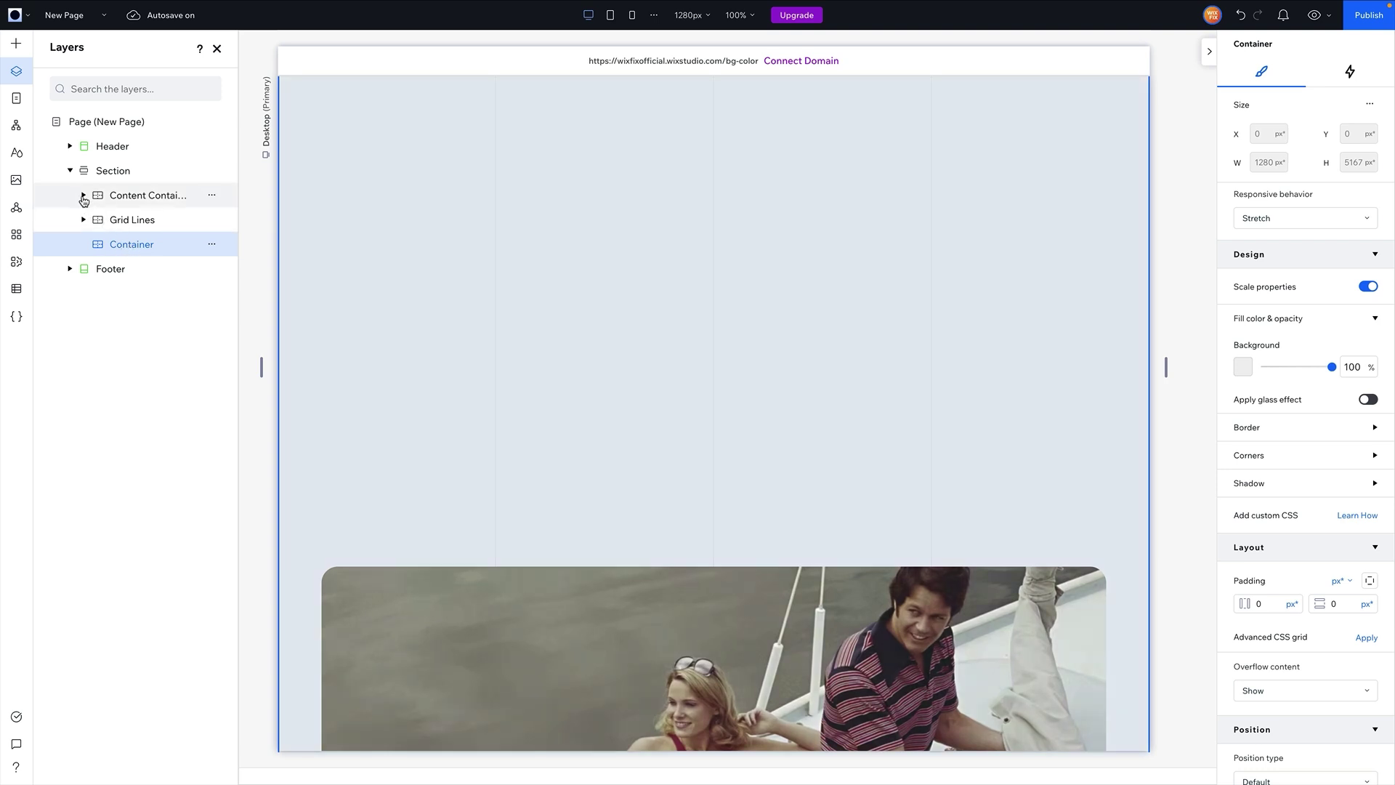
pyautogui.click(84, 194)
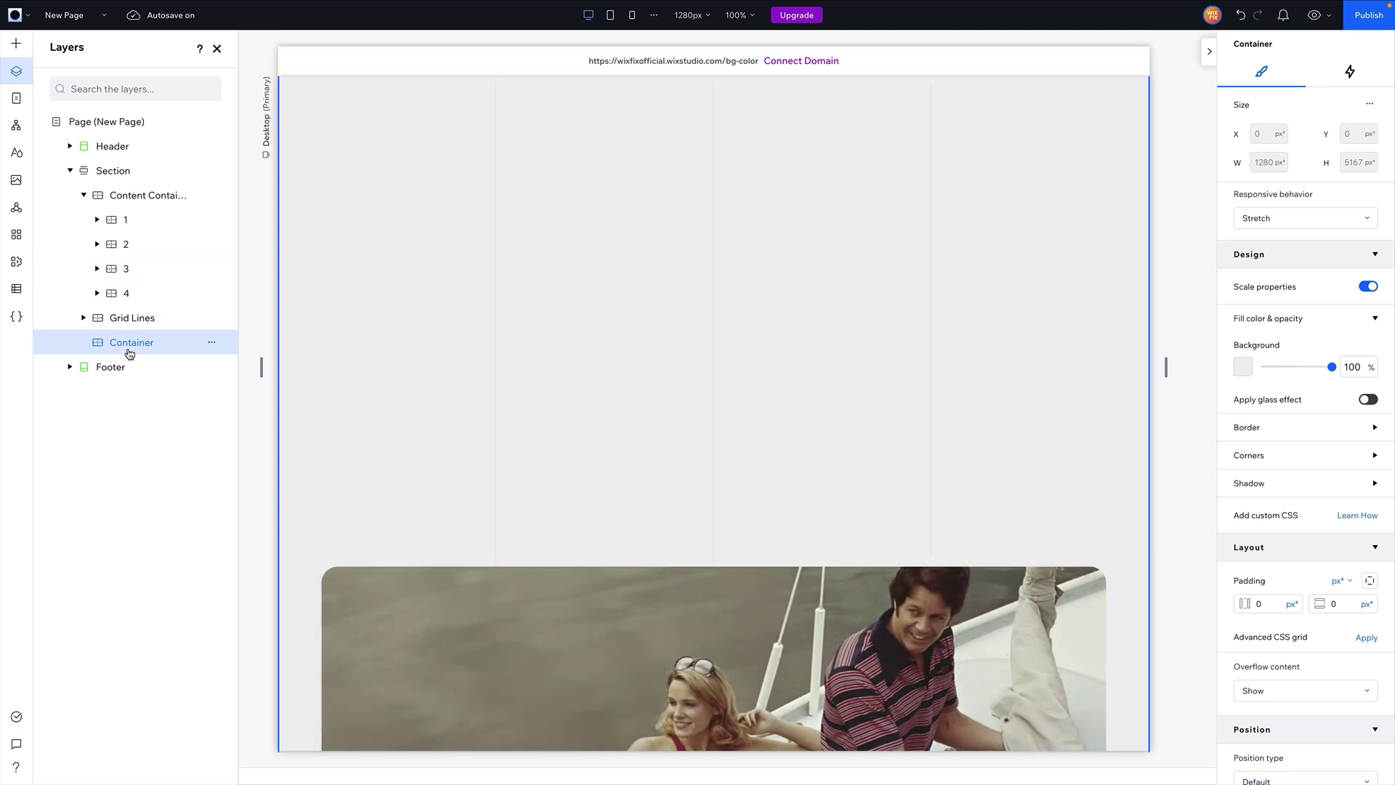
pyautogui.scroll(10, 399, 312)
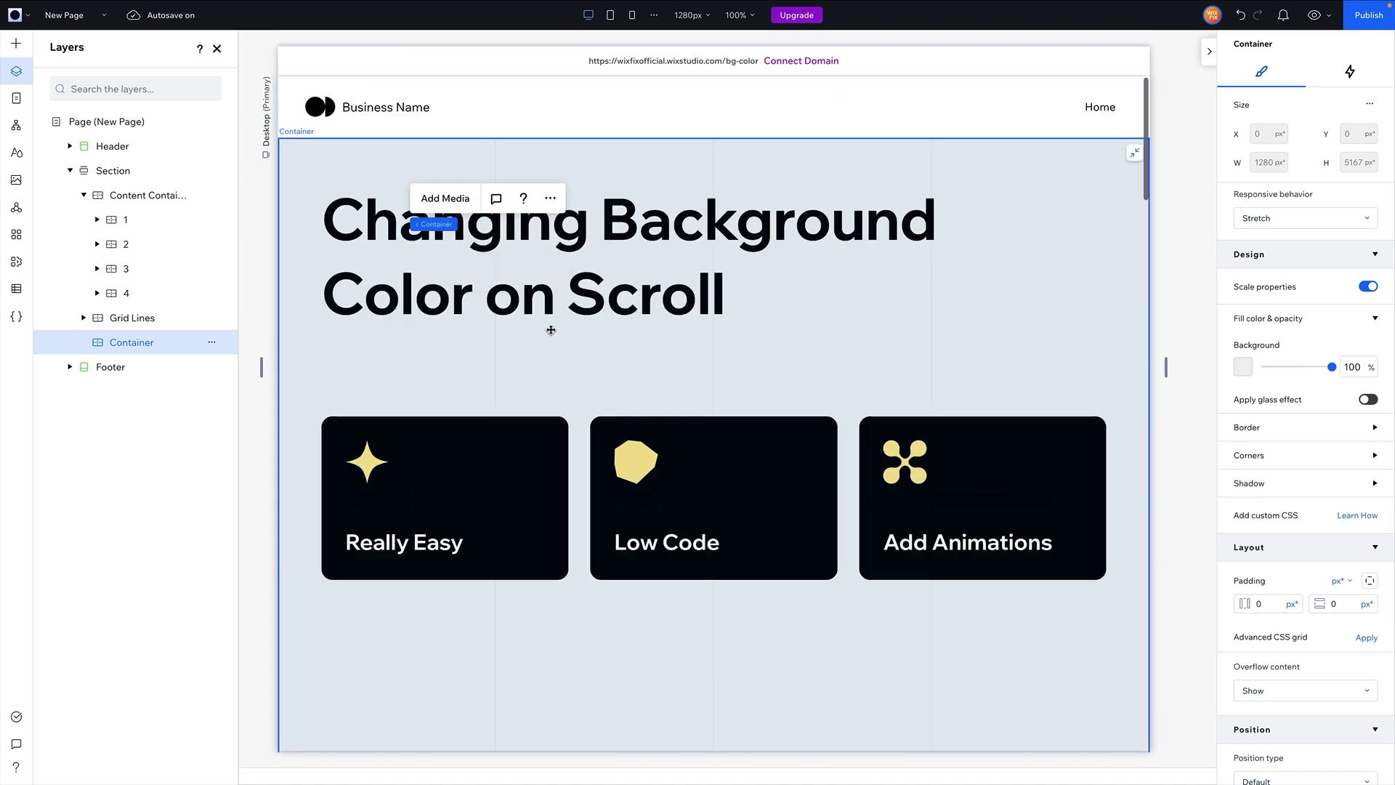
pyautogui.scroll(-10, 581, 369)
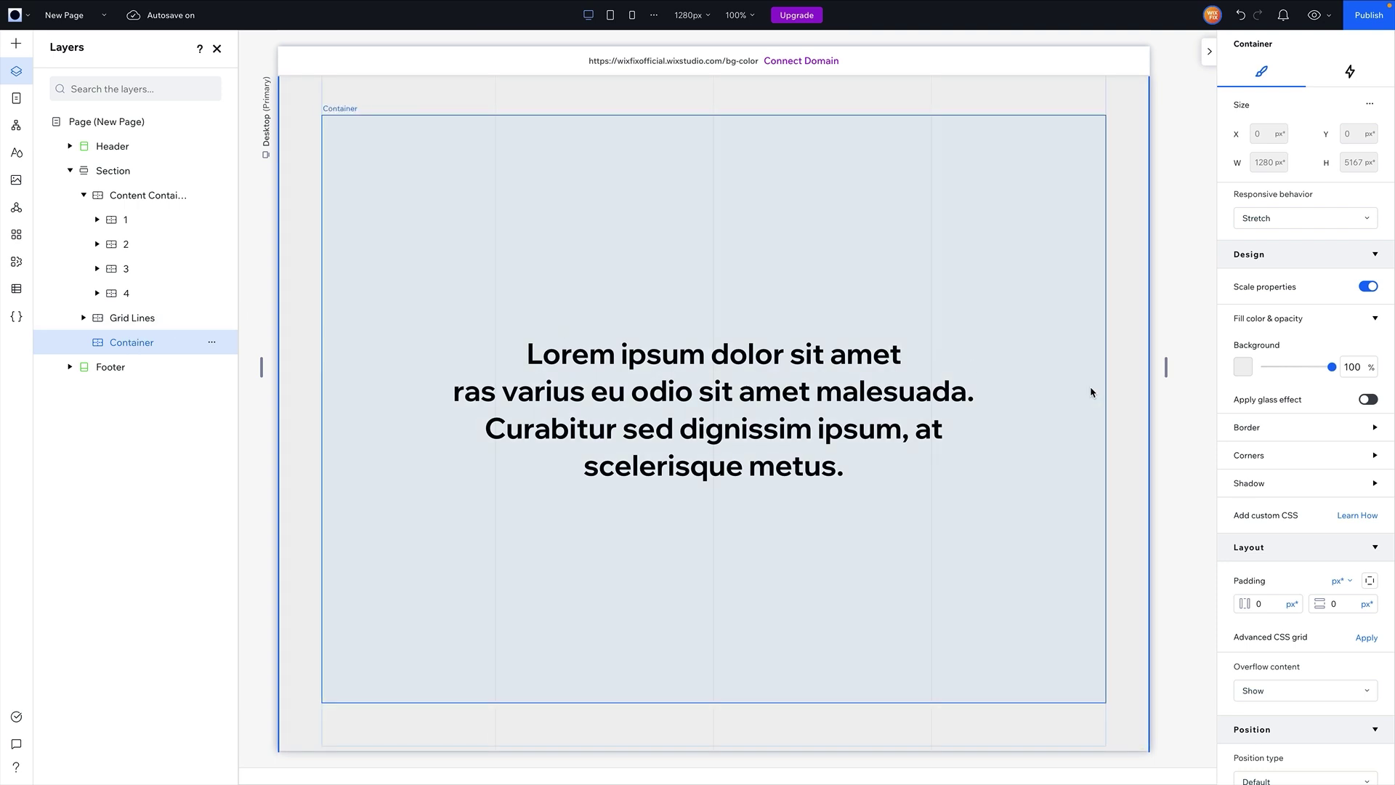
pyautogui.scroll(8, 760, 312)
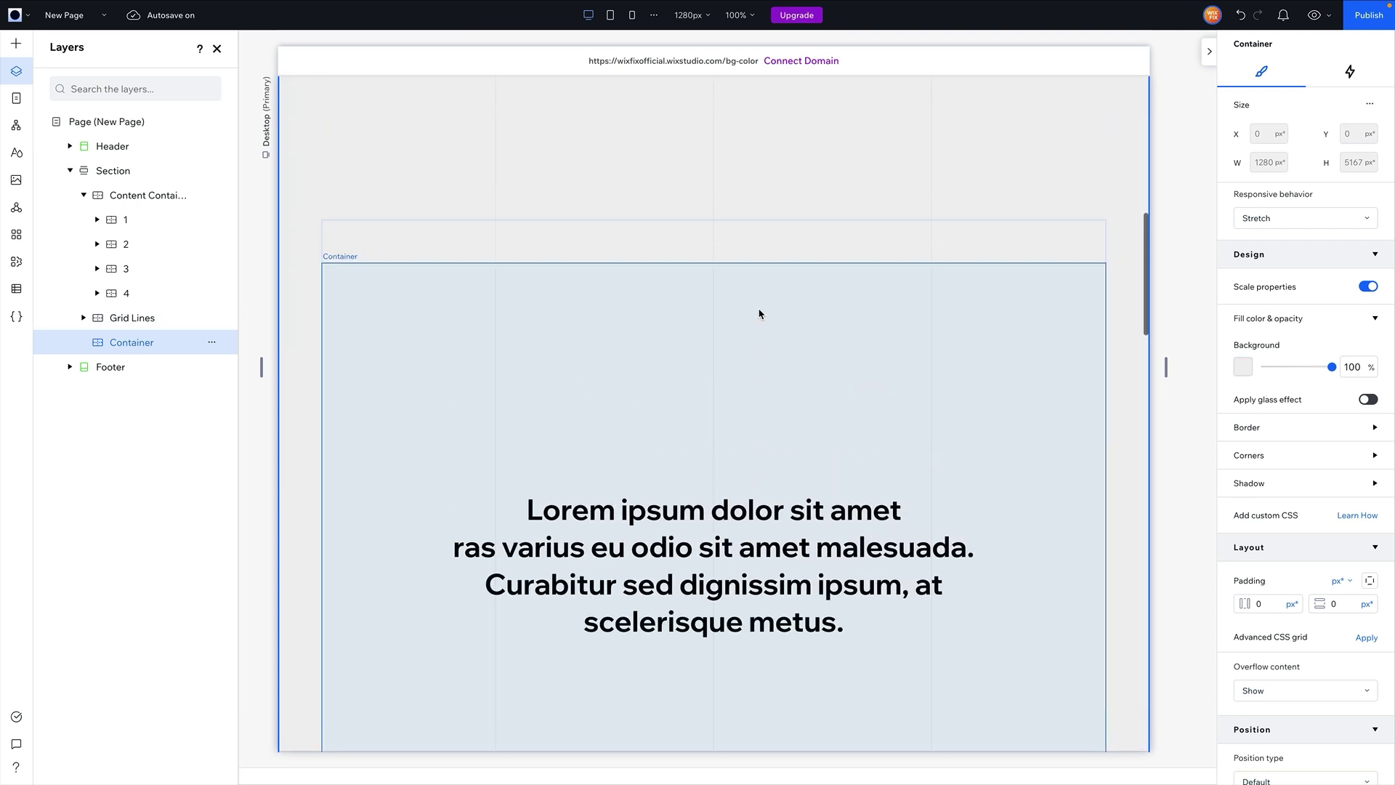
pyautogui.scroll(3, 758, 313)
# Add the yellow fill color of the Low Code card's shape to the site's theme colors.
pyautogui.click(635, 461)
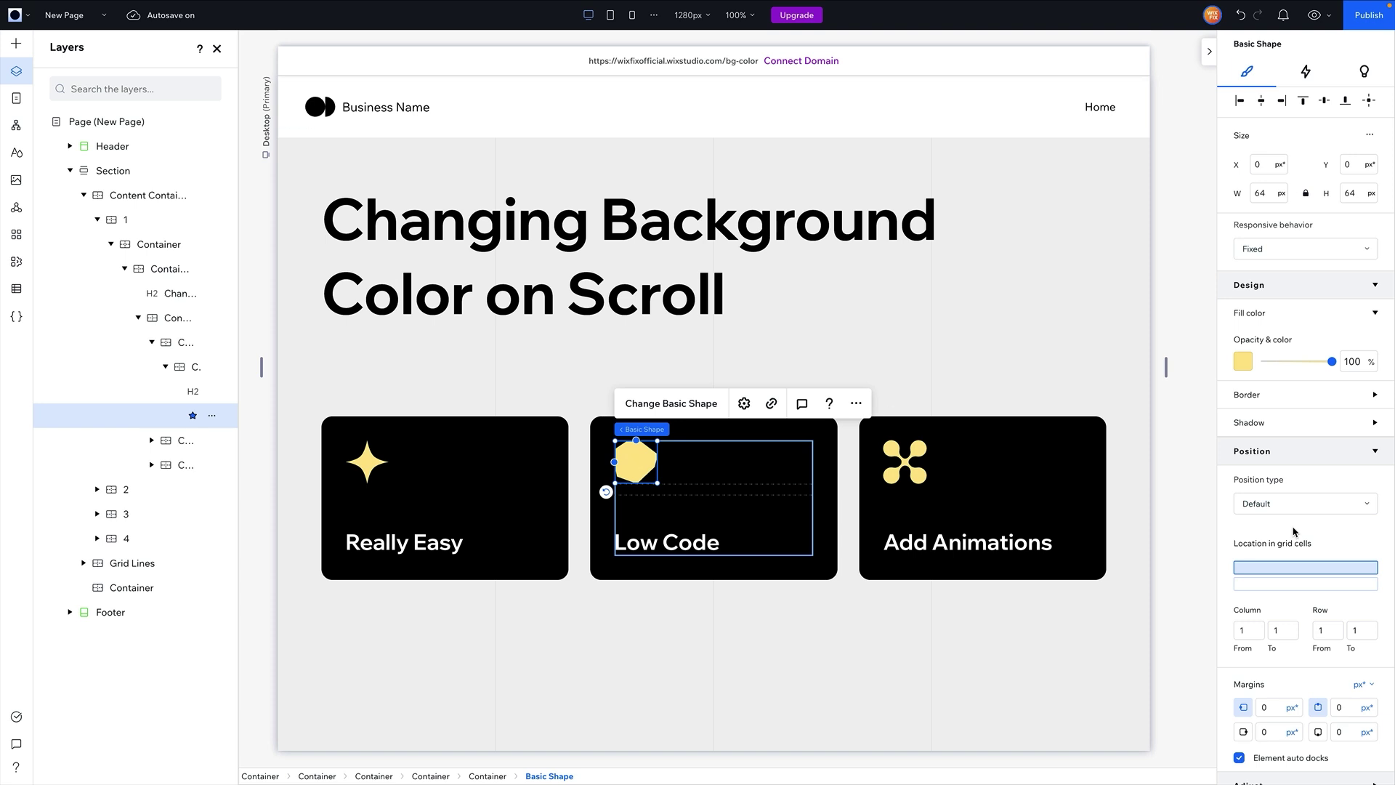
pyautogui.click(1244, 362)
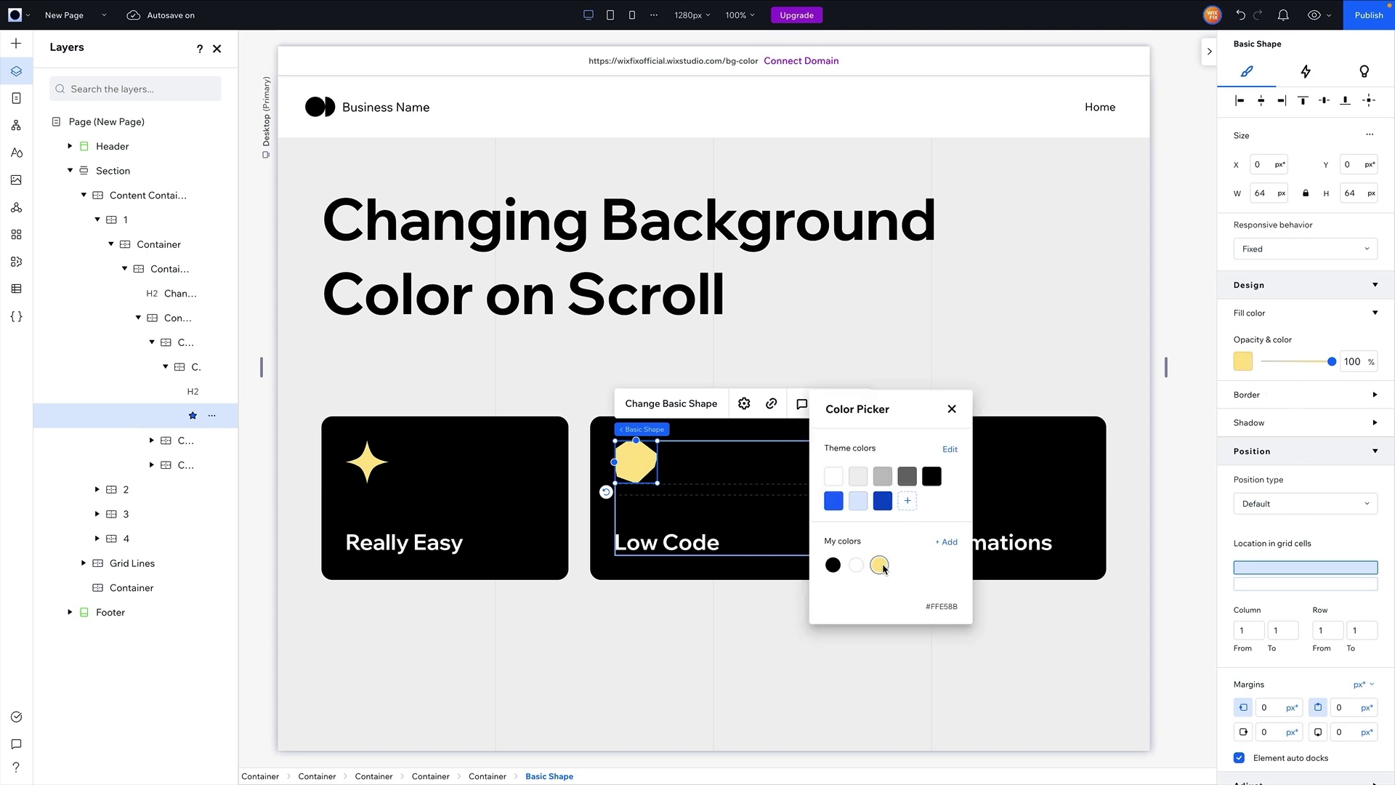
pyautogui.click(951, 609)
pyautogui.click(907, 501)
pyautogui.click(936, 648)
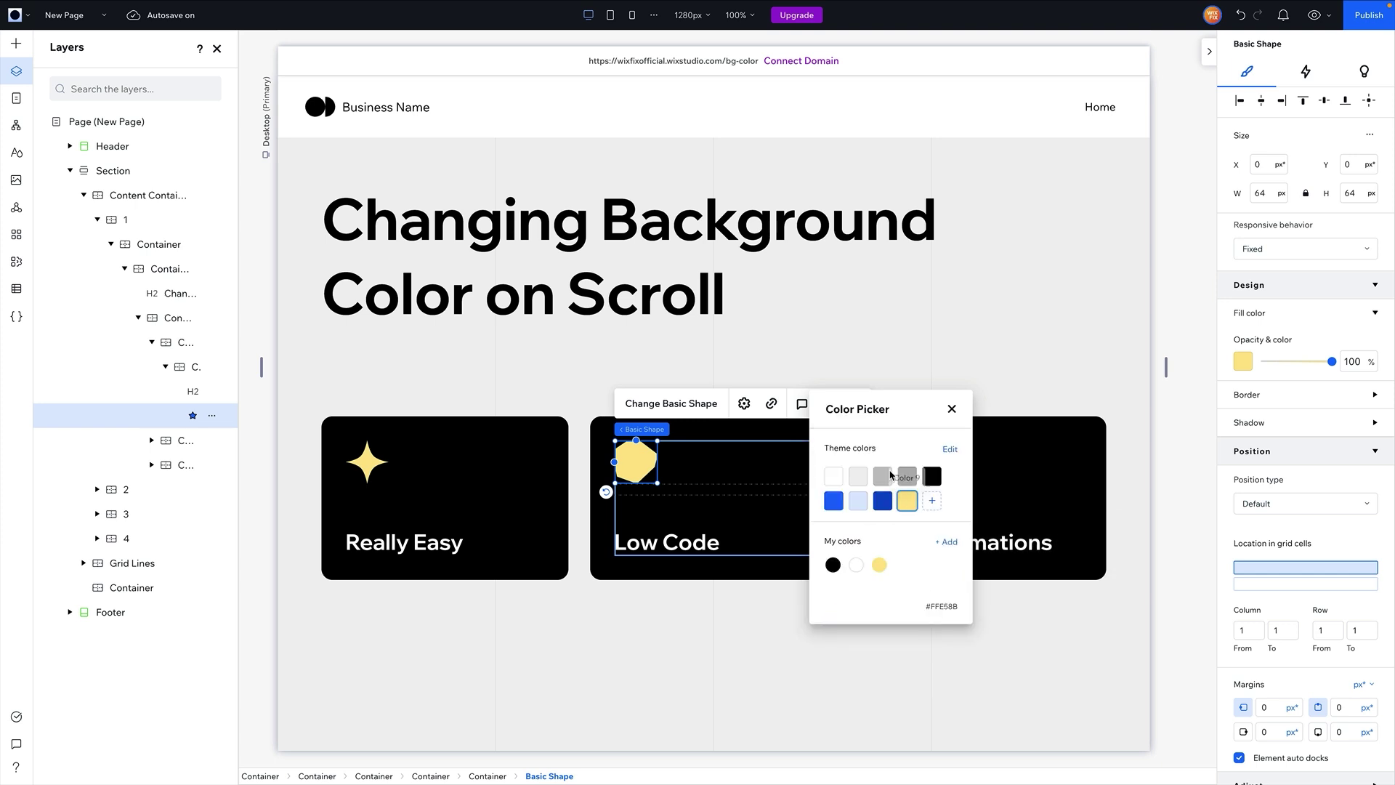
pyautogui.click(951, 408)
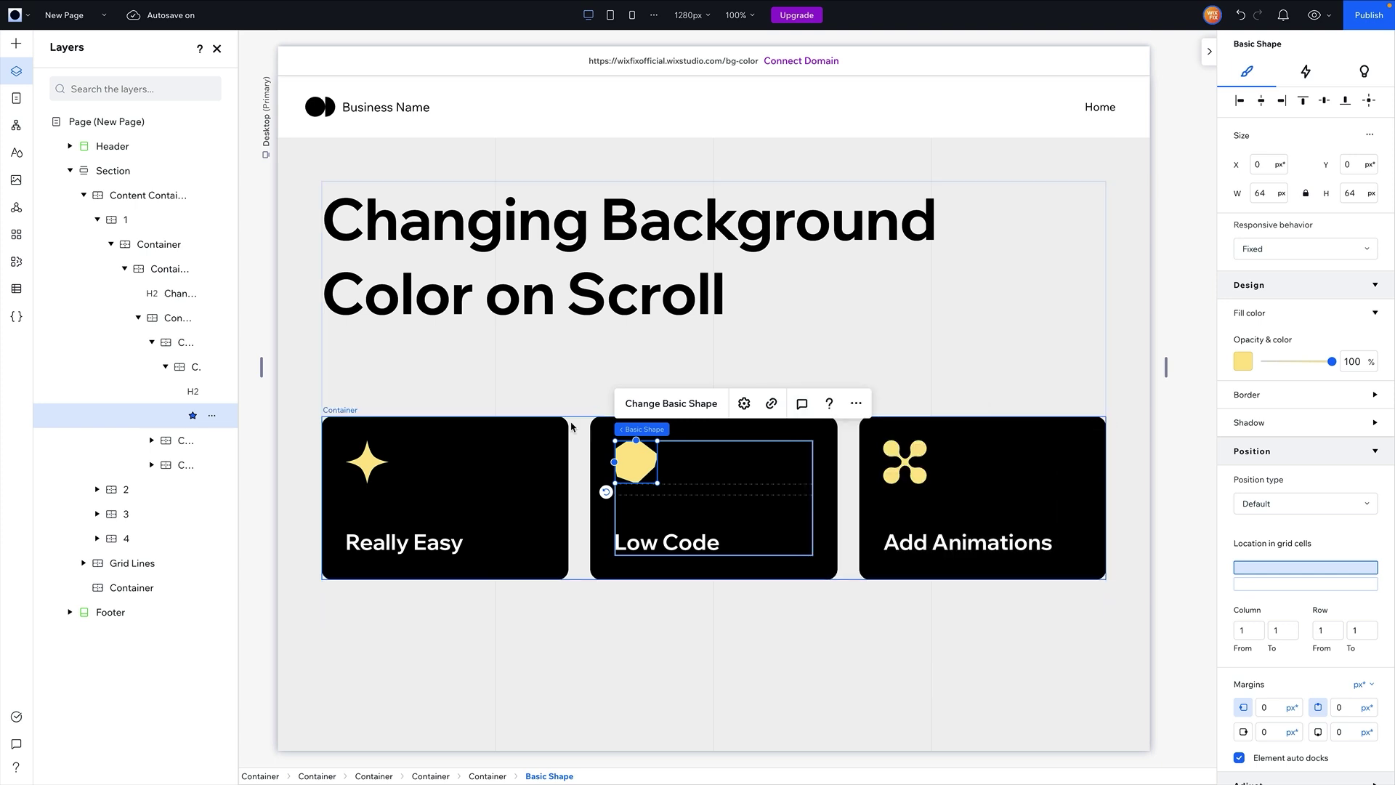
# Collapse container 1's layers and set the new stretched container's background to the yellow theme color.
pyautogui.scroll(-2, 446, 436)
pyautogui.click(97, 219)
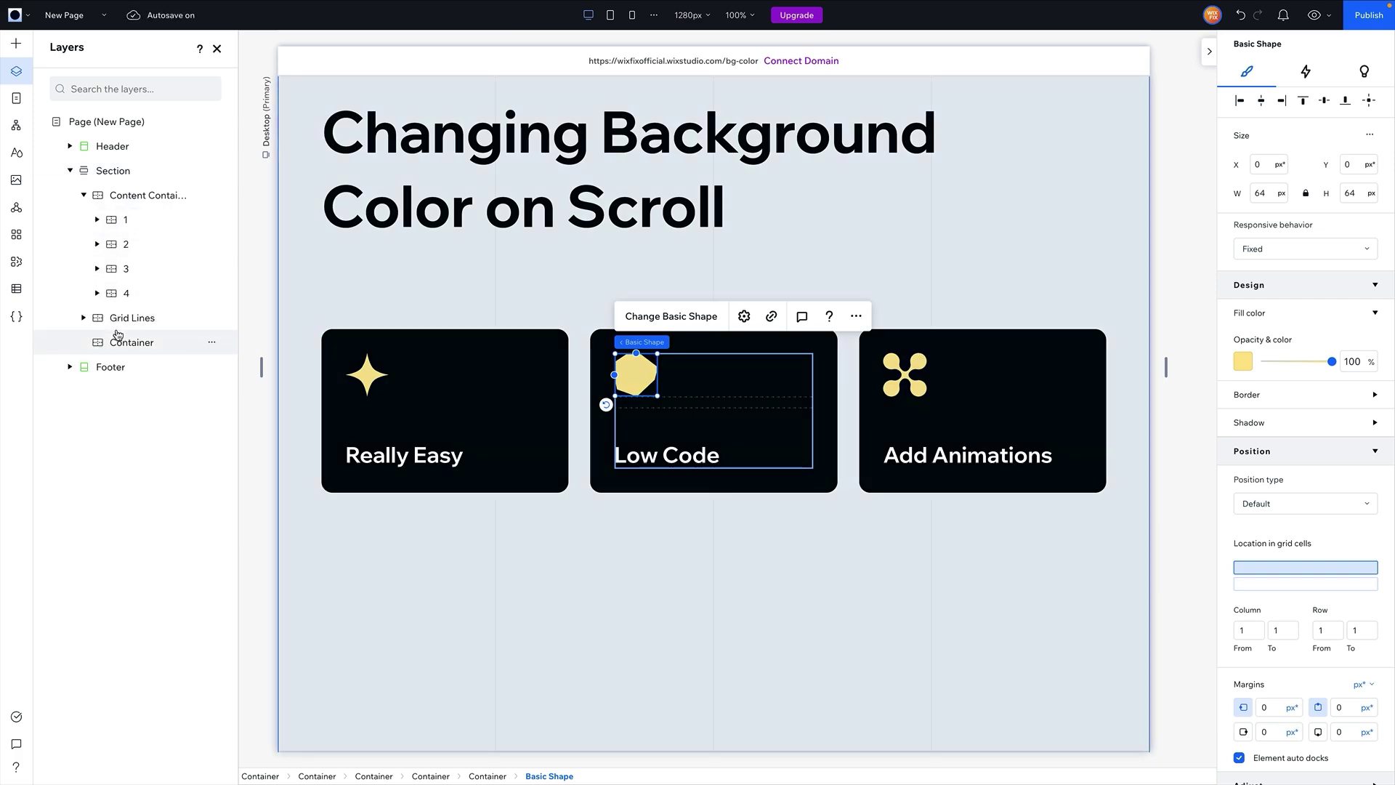
pyautogui.click(138, 341)
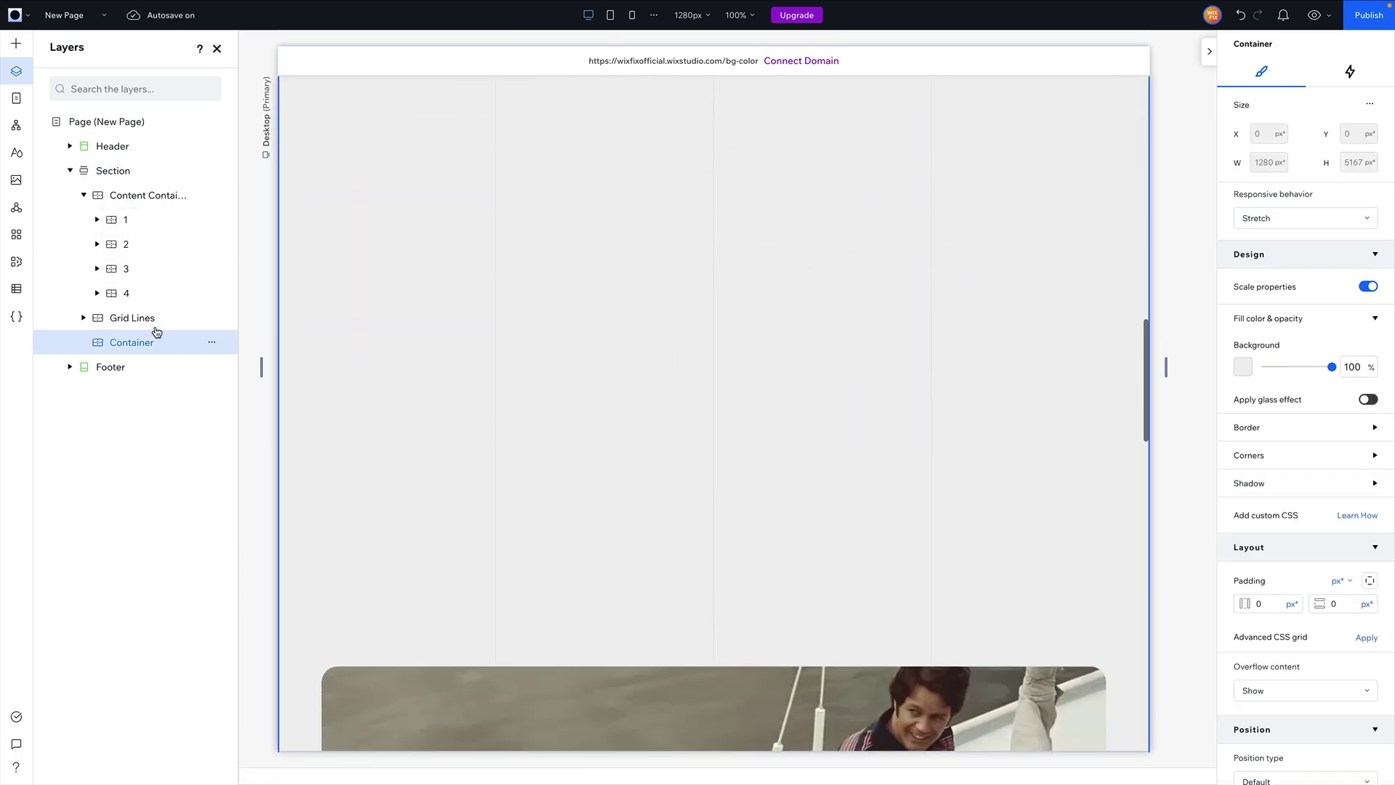
pyautogui.click(1243, 366)
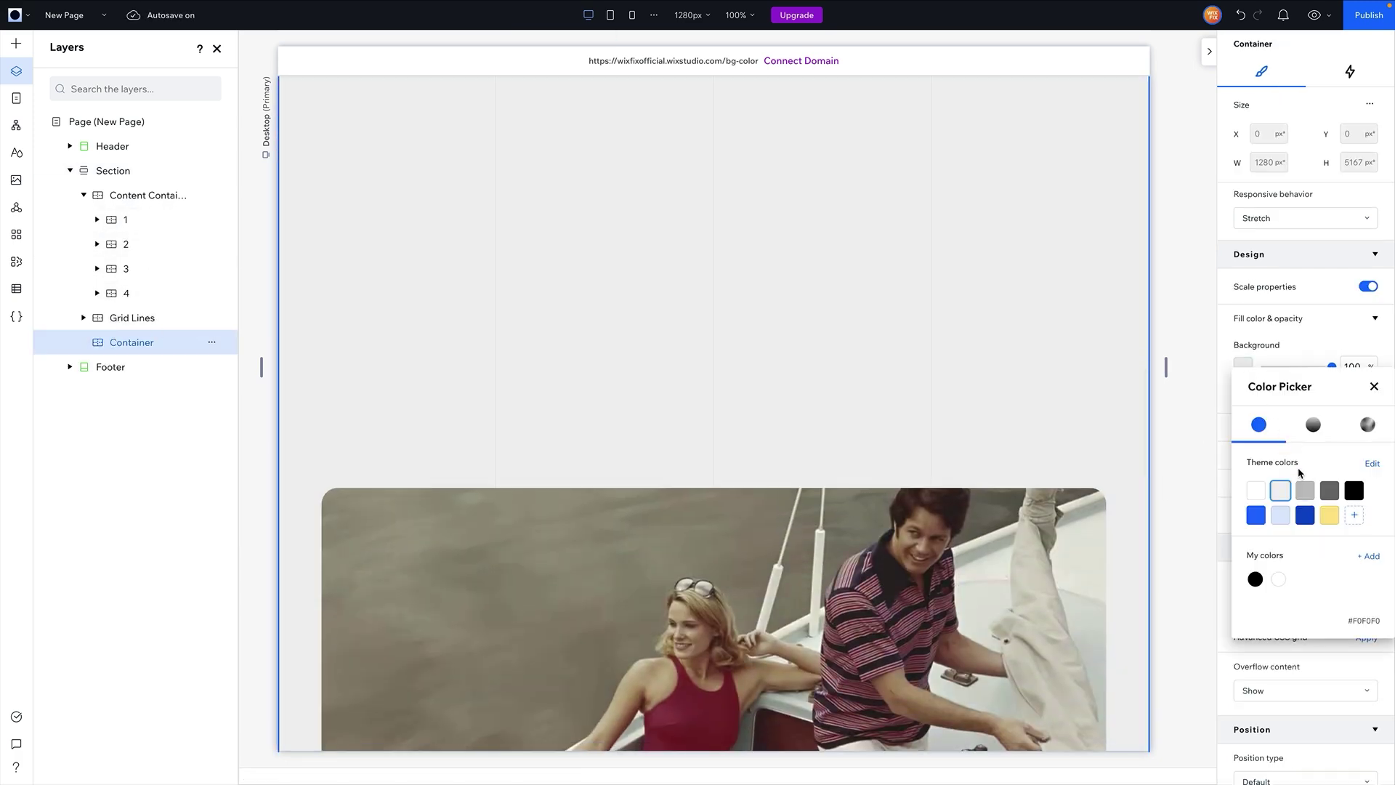
pyautogui.click(1328, 516)
pyautogui.click(1173, 430)
# Rename the yellow container as Background Color 2 and widen the layers list to show full names.
pyautogui.doubleClick(136, 341)
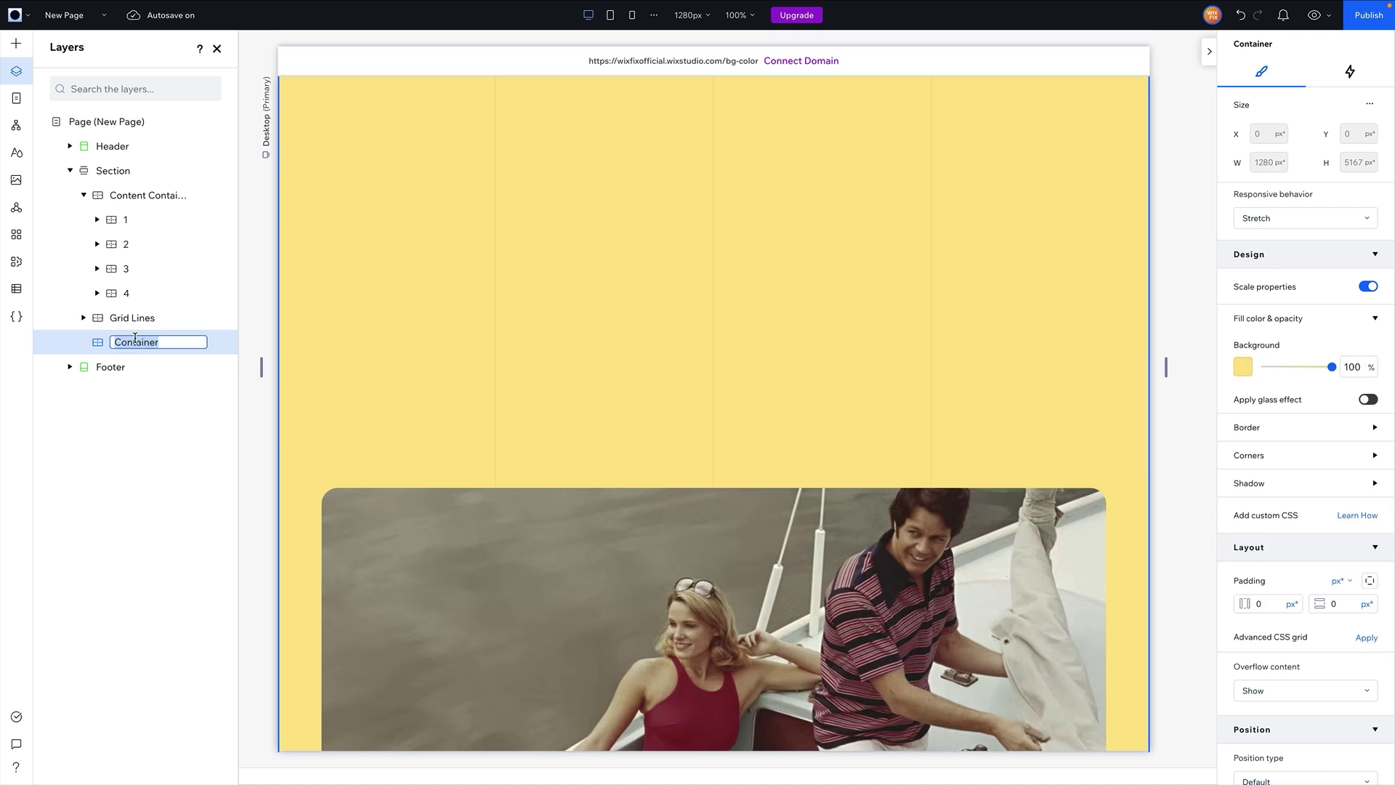
pyautogui.write('Background Col...')
pyautogui.press('Return')
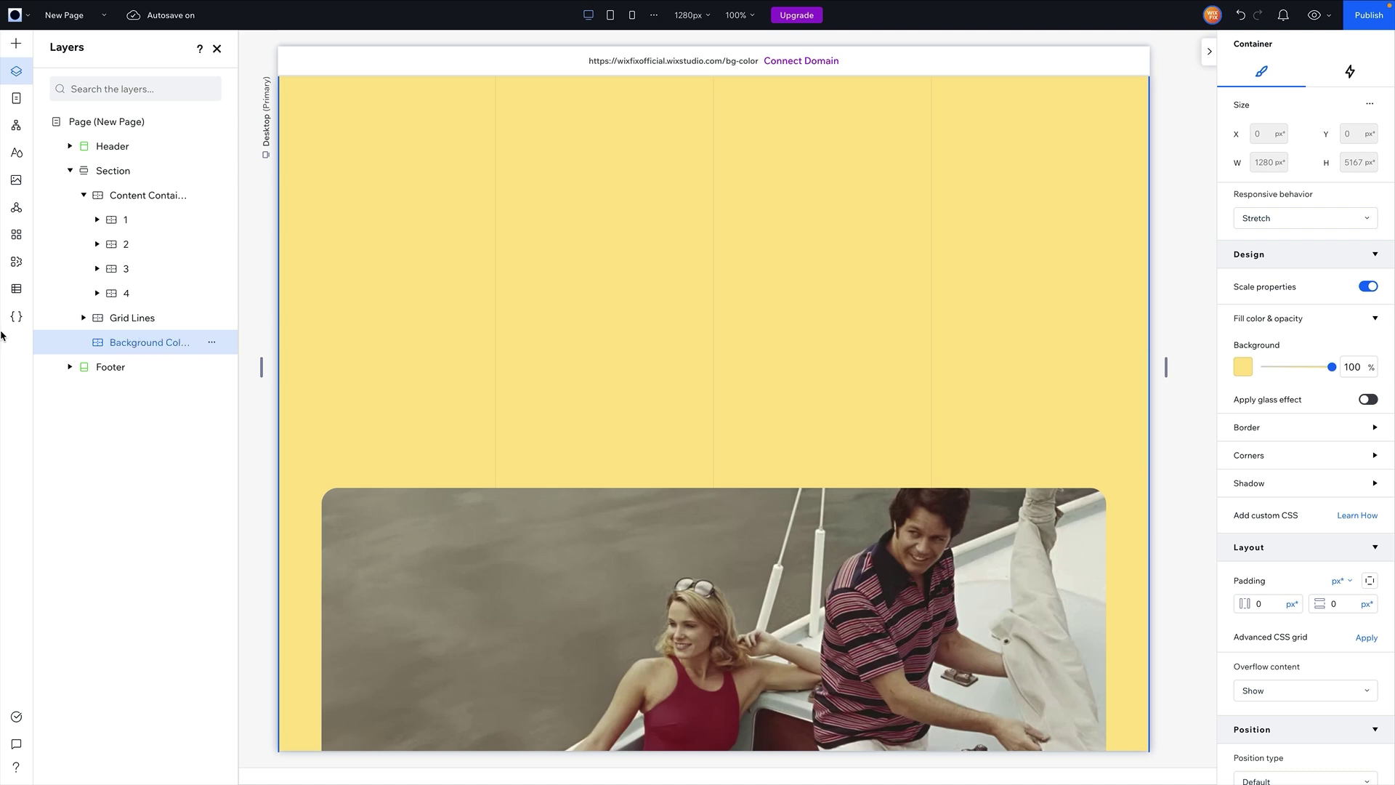
pyautogui.moveTo(238, 354); pyautogui.dragTo(305, 356)
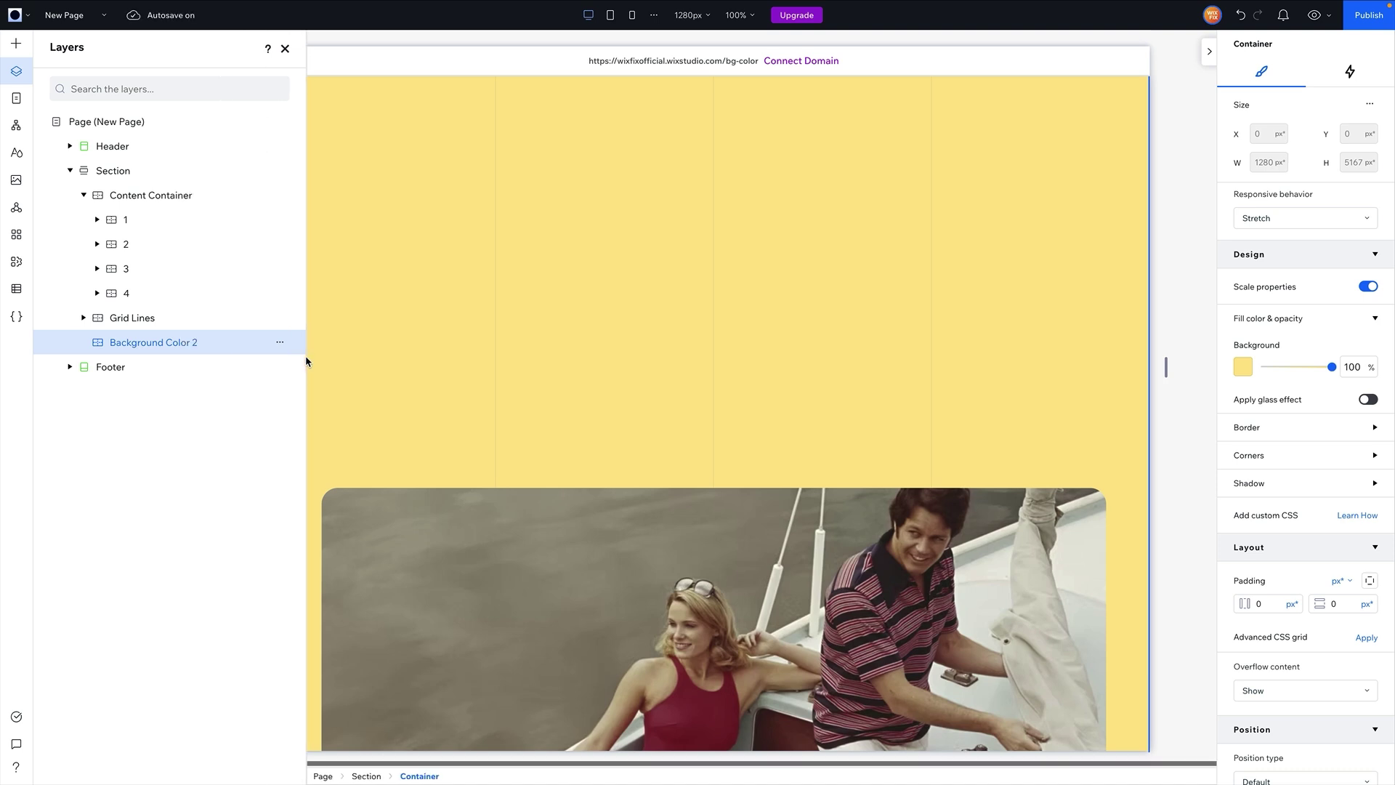
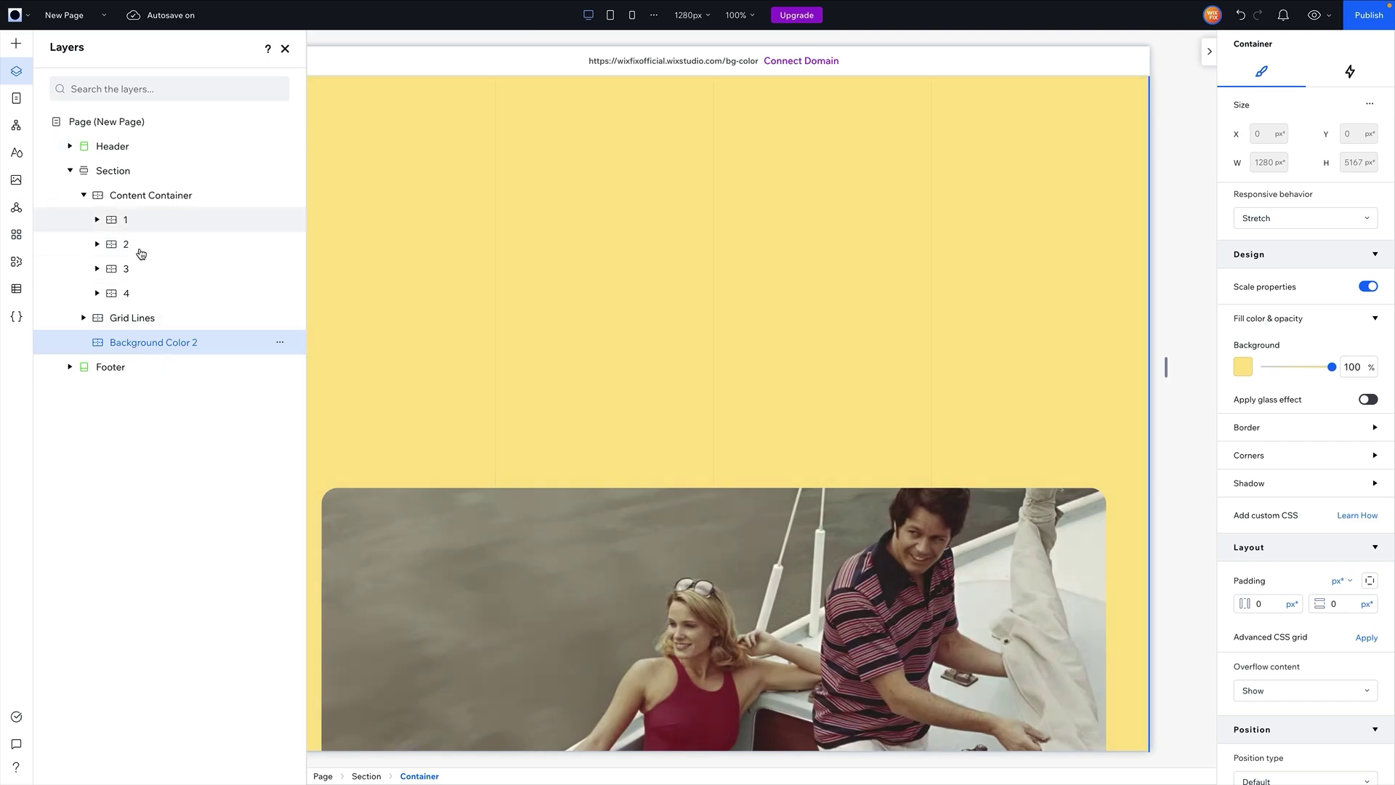
# Add another container to the Section and stretch it across the full section.
pyautogui.click(113, 171)
pyautogui.click(16, 44)
pyautogui.moveTo(261, 200); pyautogui.dragTo(271, 218)
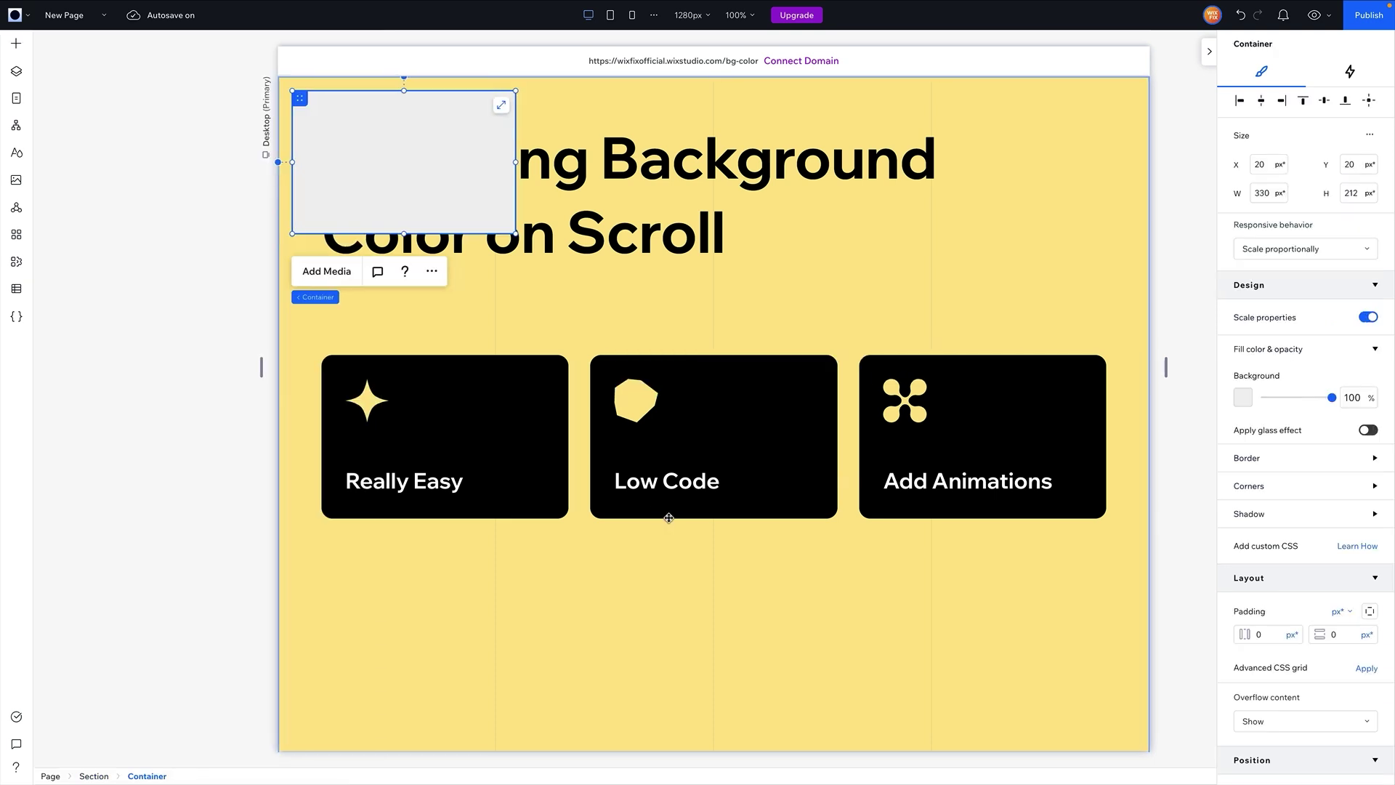
pyautogui.click(501, 105)
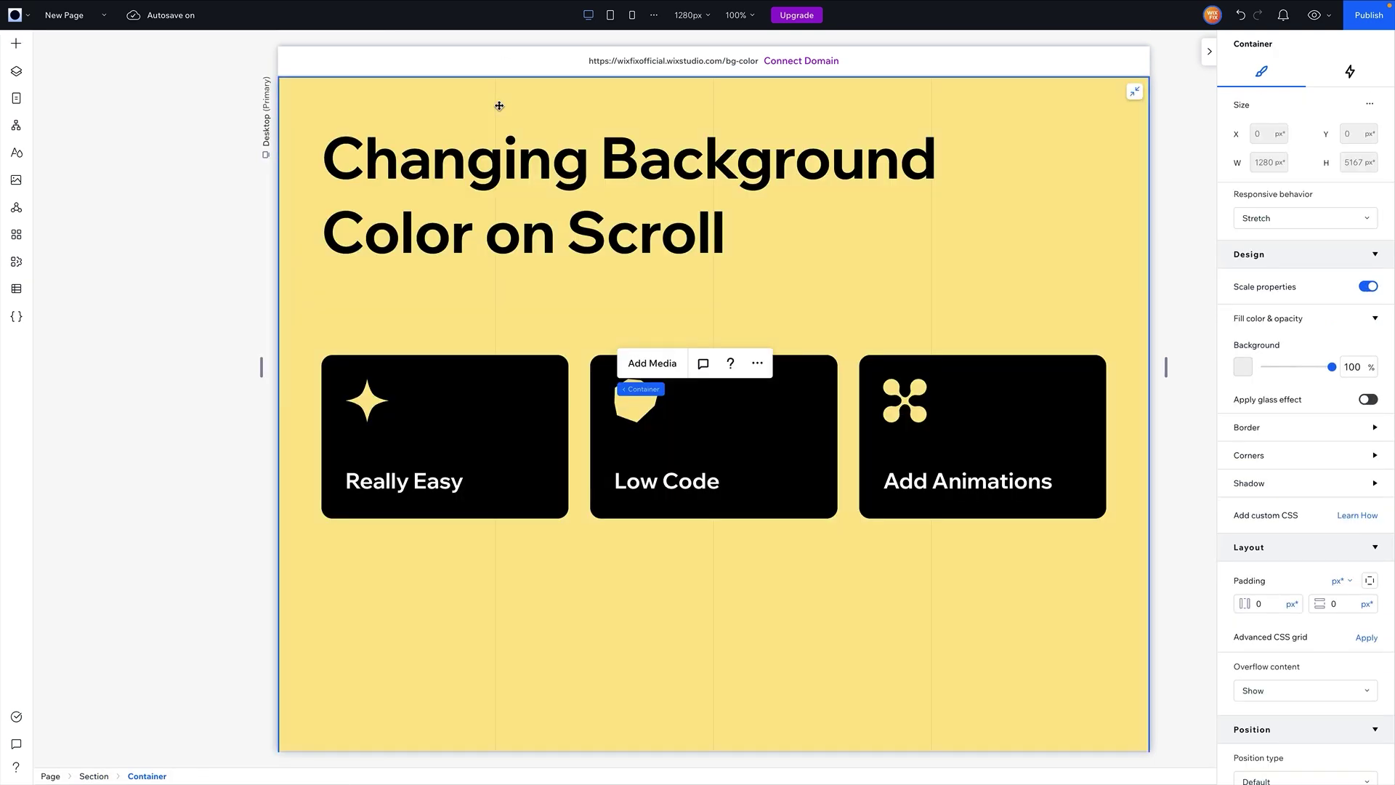
# Show the page's layers and hide the Background Color 2 container.
pyautogui.click(13, 74)
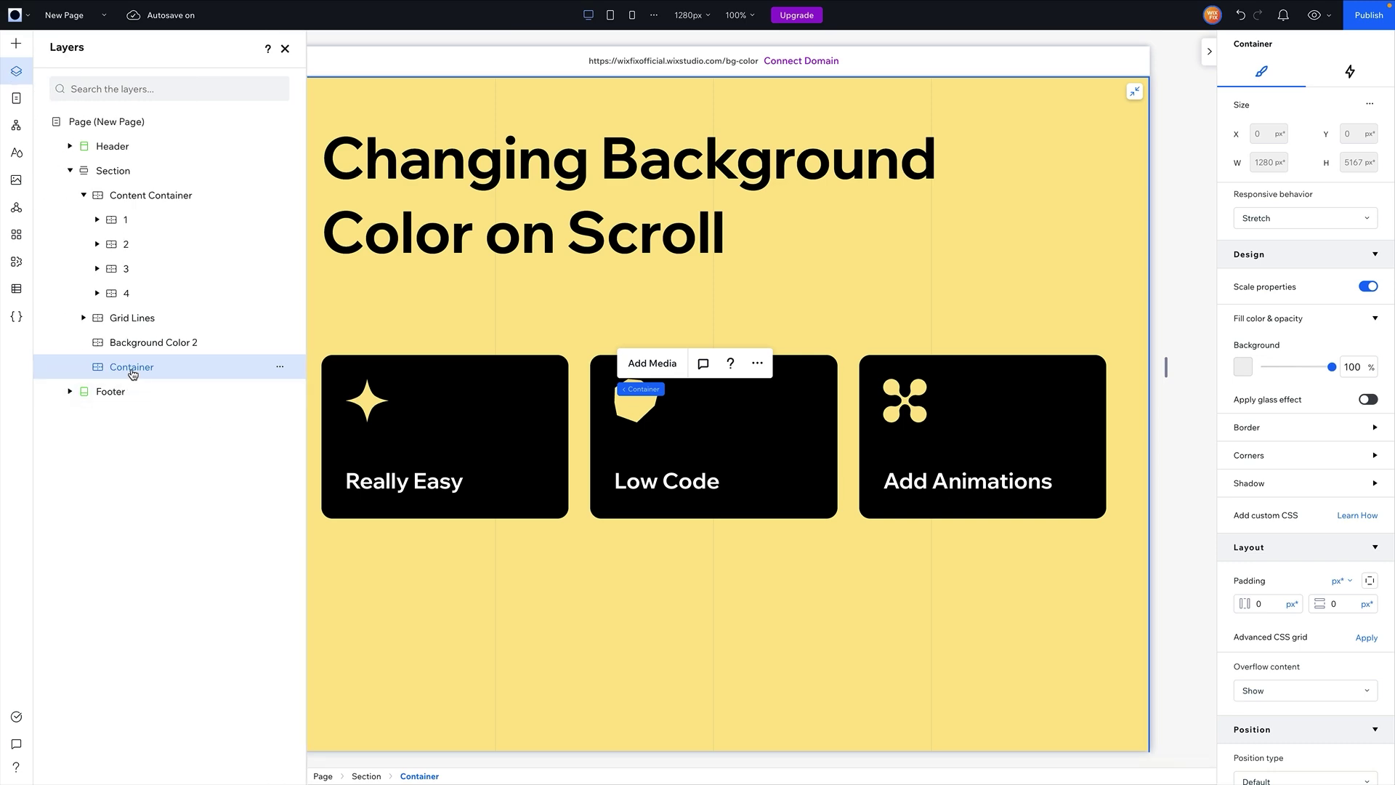
pyautogui.click(280, 343)
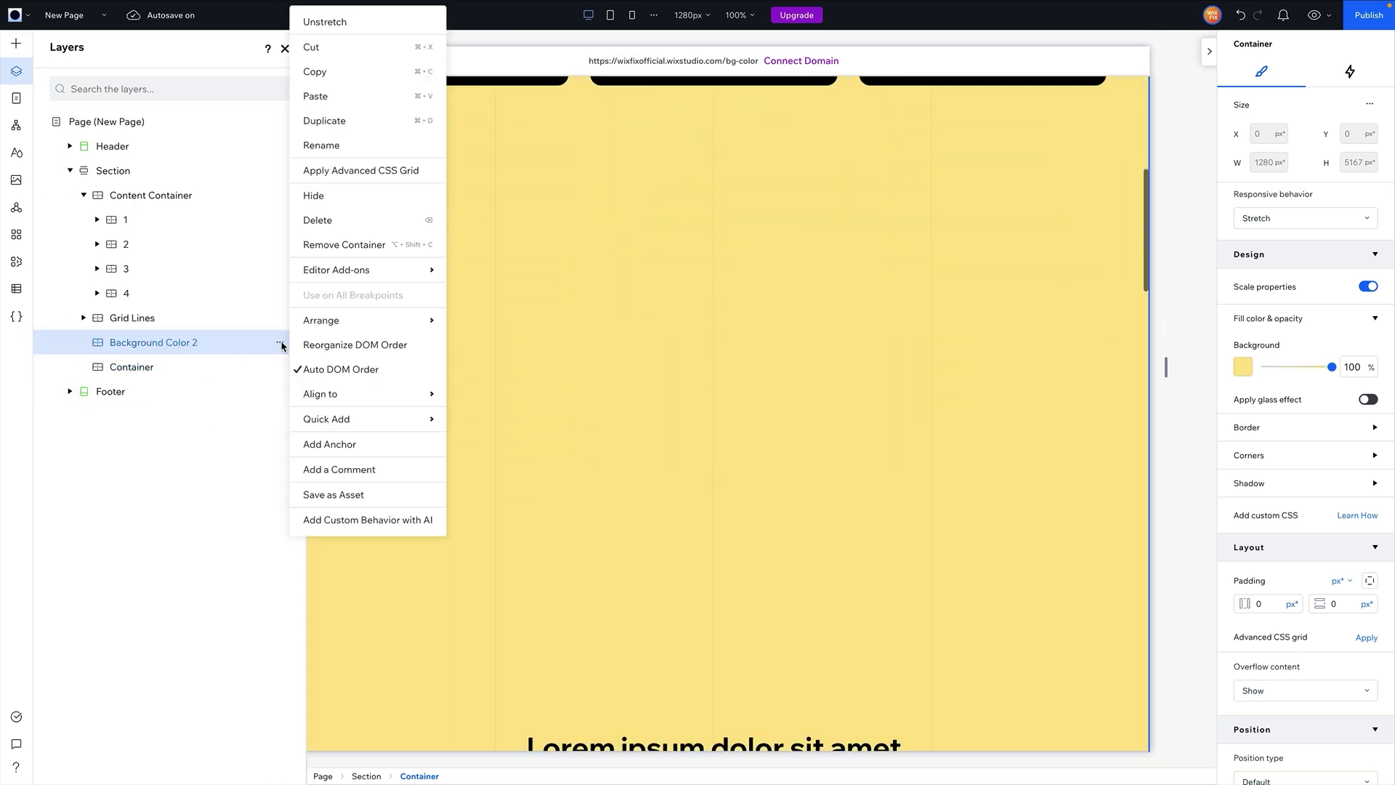
pyautogui.click(399, 197)
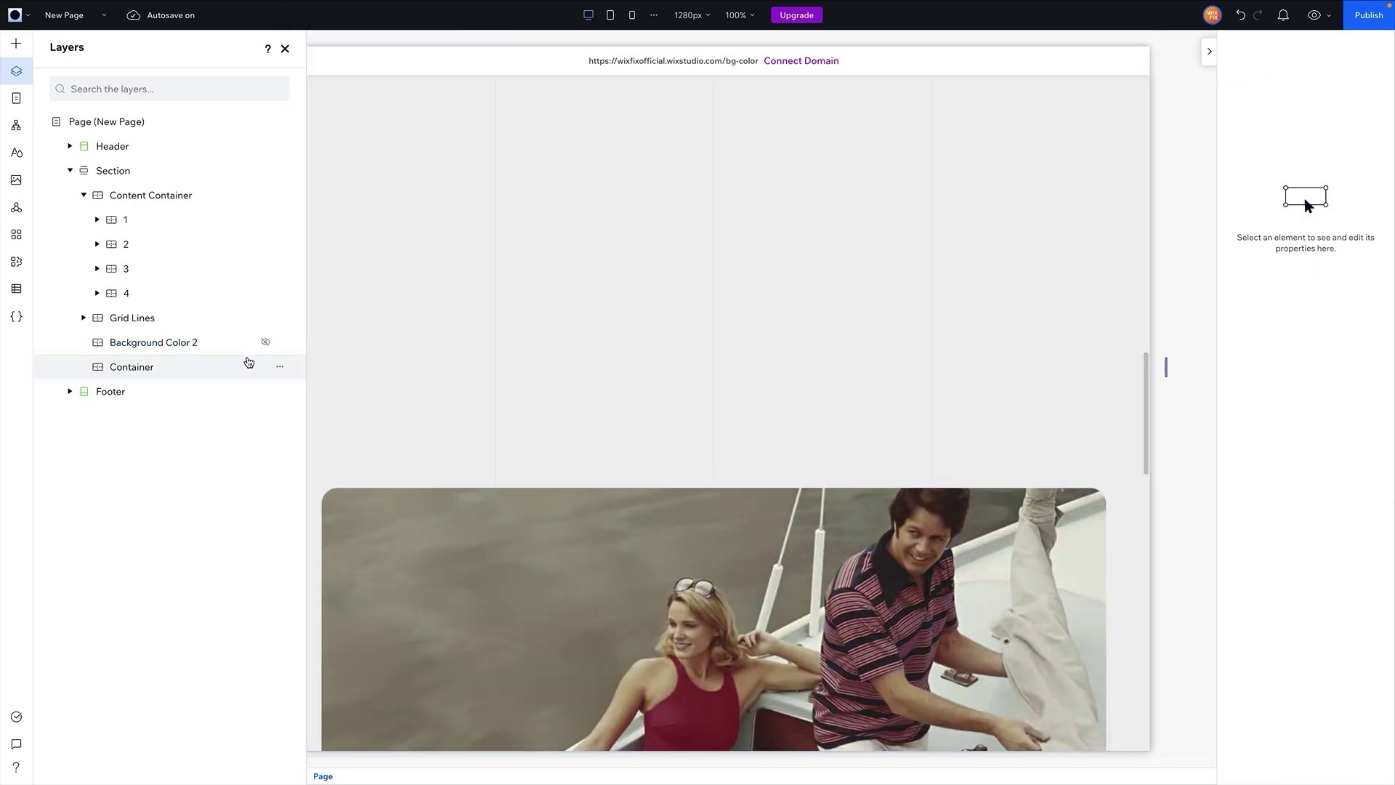
# Set the background of the unnamed container below Background Color 2 to the light blue theme color.
pyautogui.click(187, 383)
pyautogui.click(162, 366)
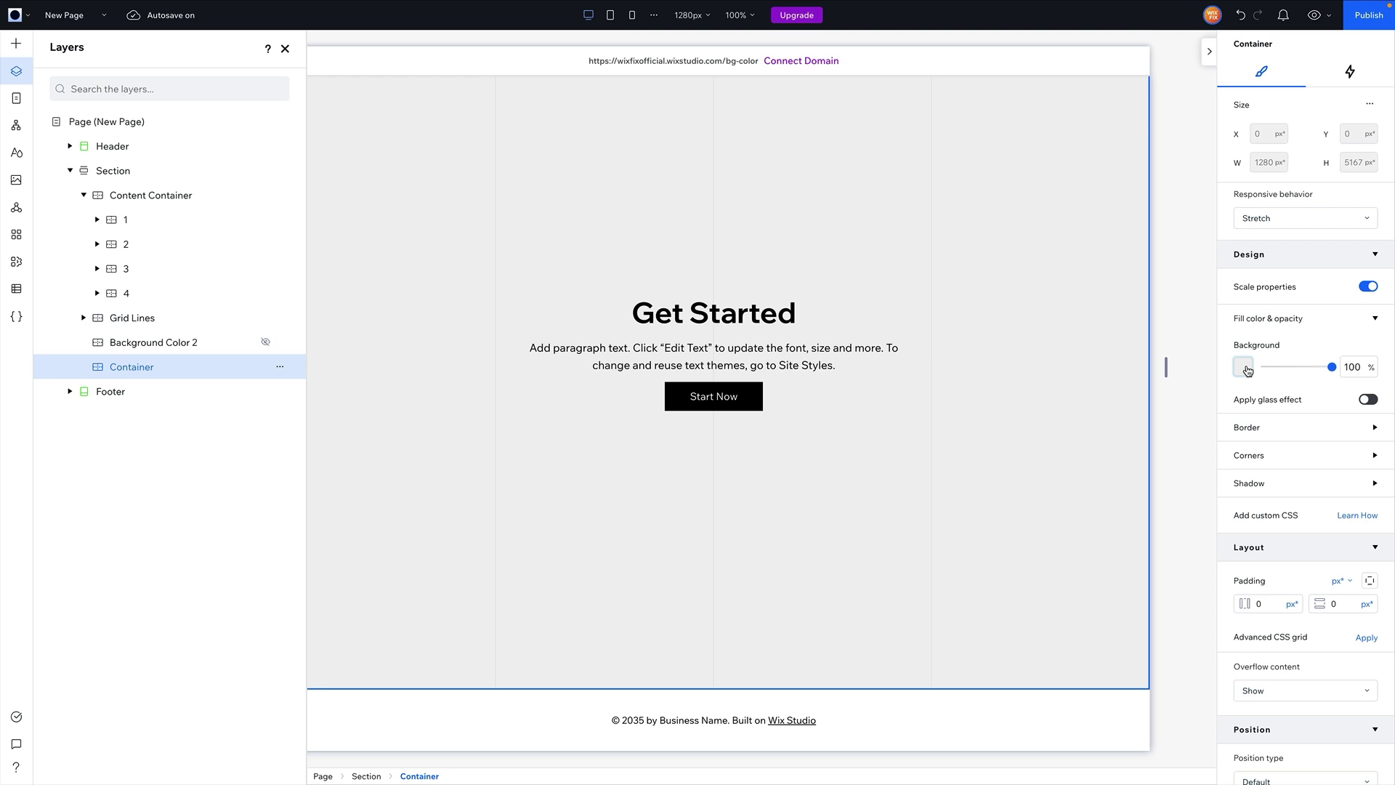
pyautogui.click(1247, 368)
pyautogui.click(1280, 515)
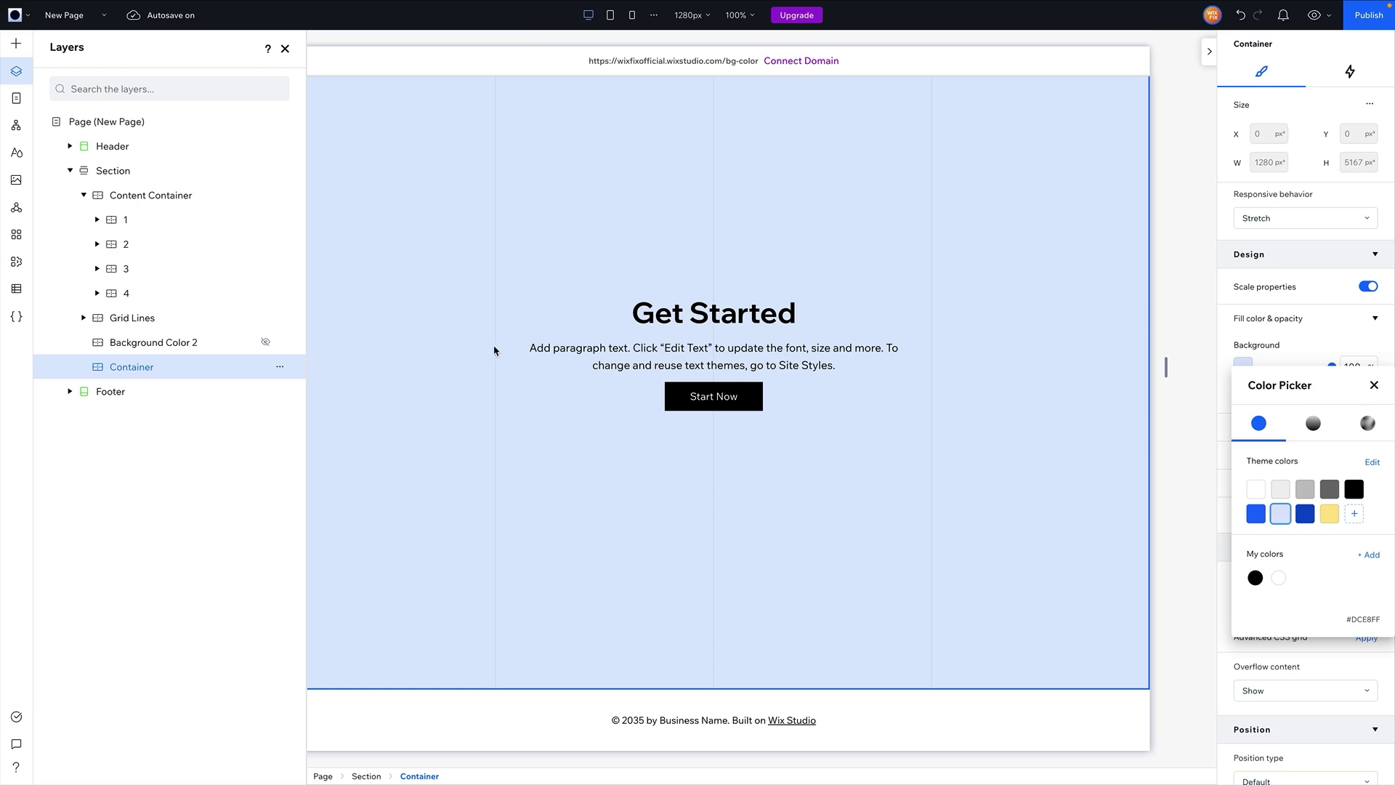
# Rename the light blue container as Background Color 3 and hide it.
pyautogui.doubleClick(125, 367)
pyautogui.write('Background Co')
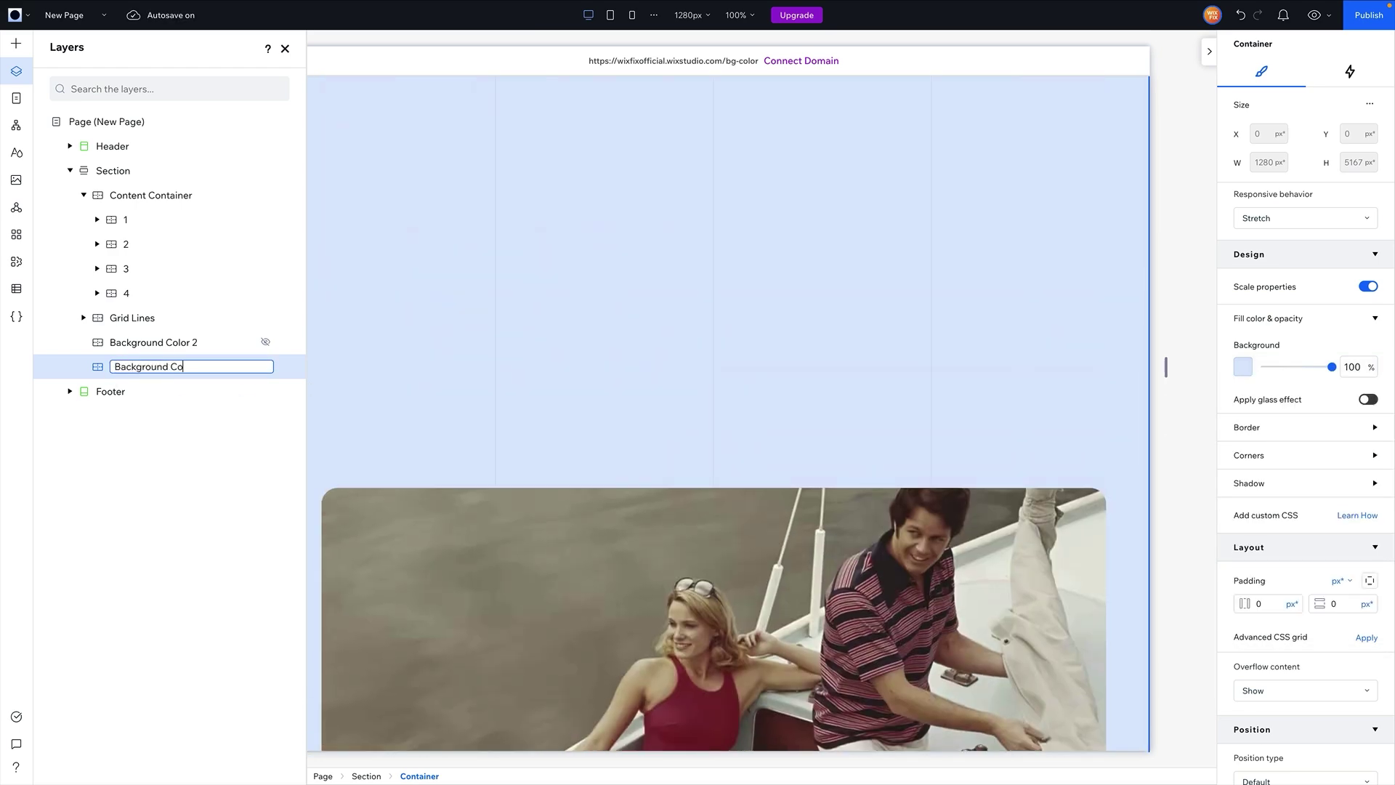
pyautogui.write('lor 3')
pyautogui.press('Return')
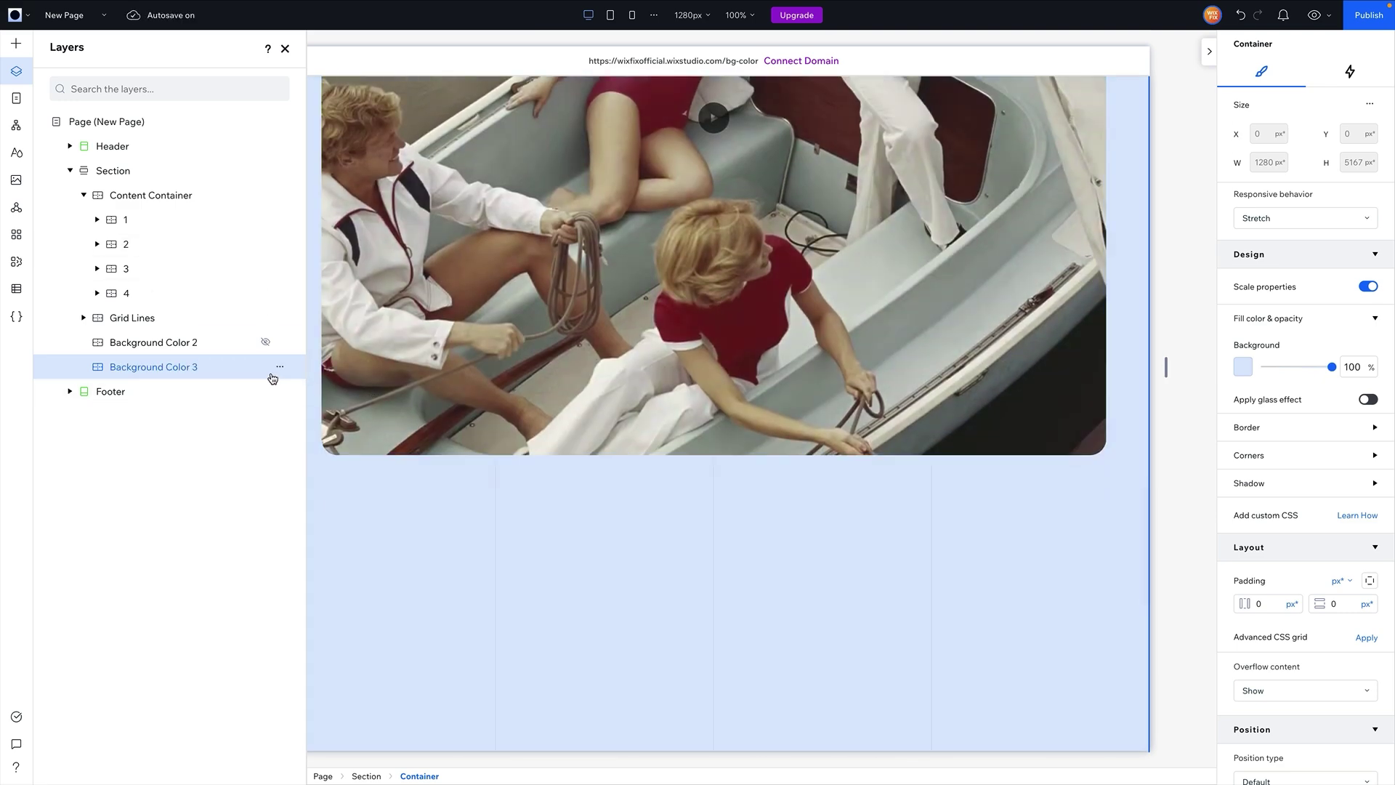
pyautogui.click(280, 367)
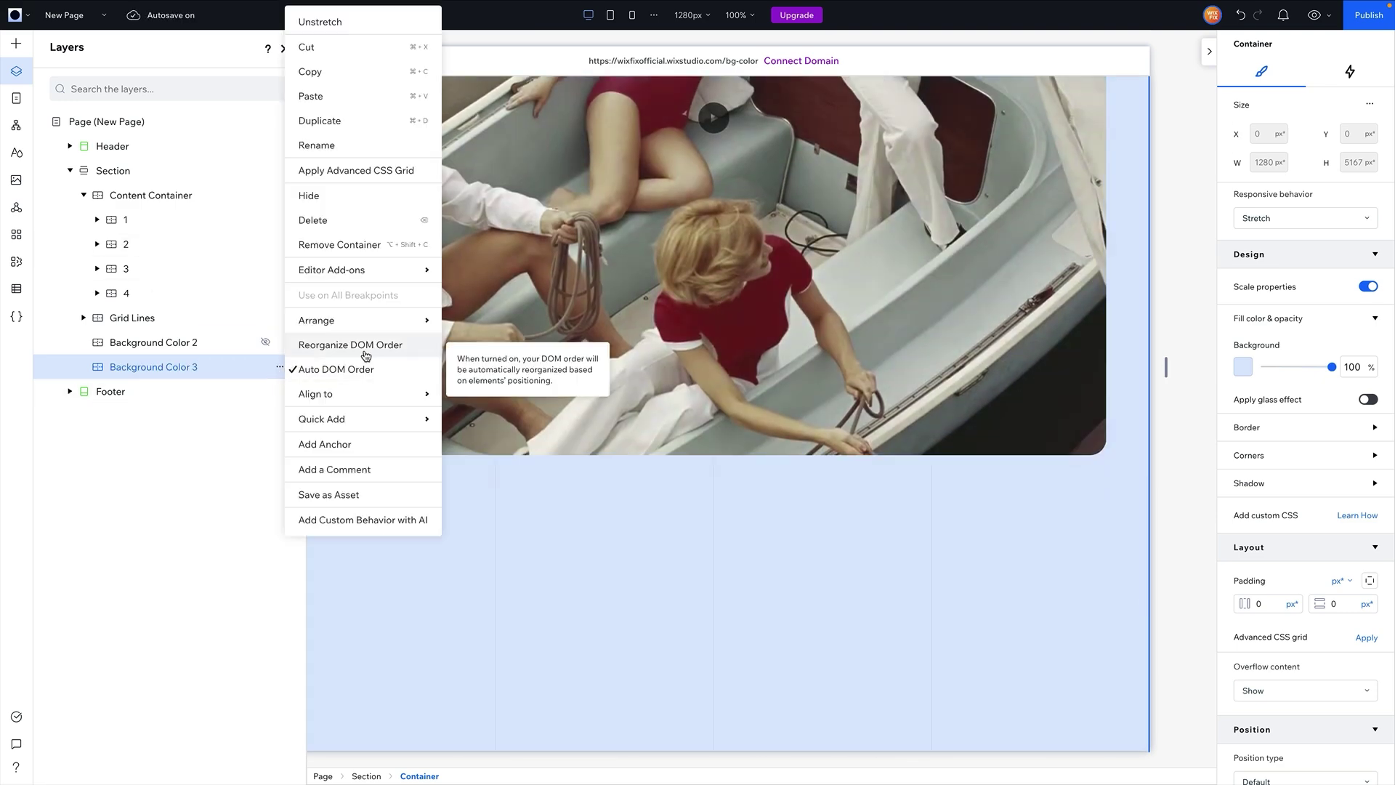
pyautogui.click(348, 197)
# Add a further container to the Section and stretch it to fill the whole section.
pyautogui.click(118, 180)
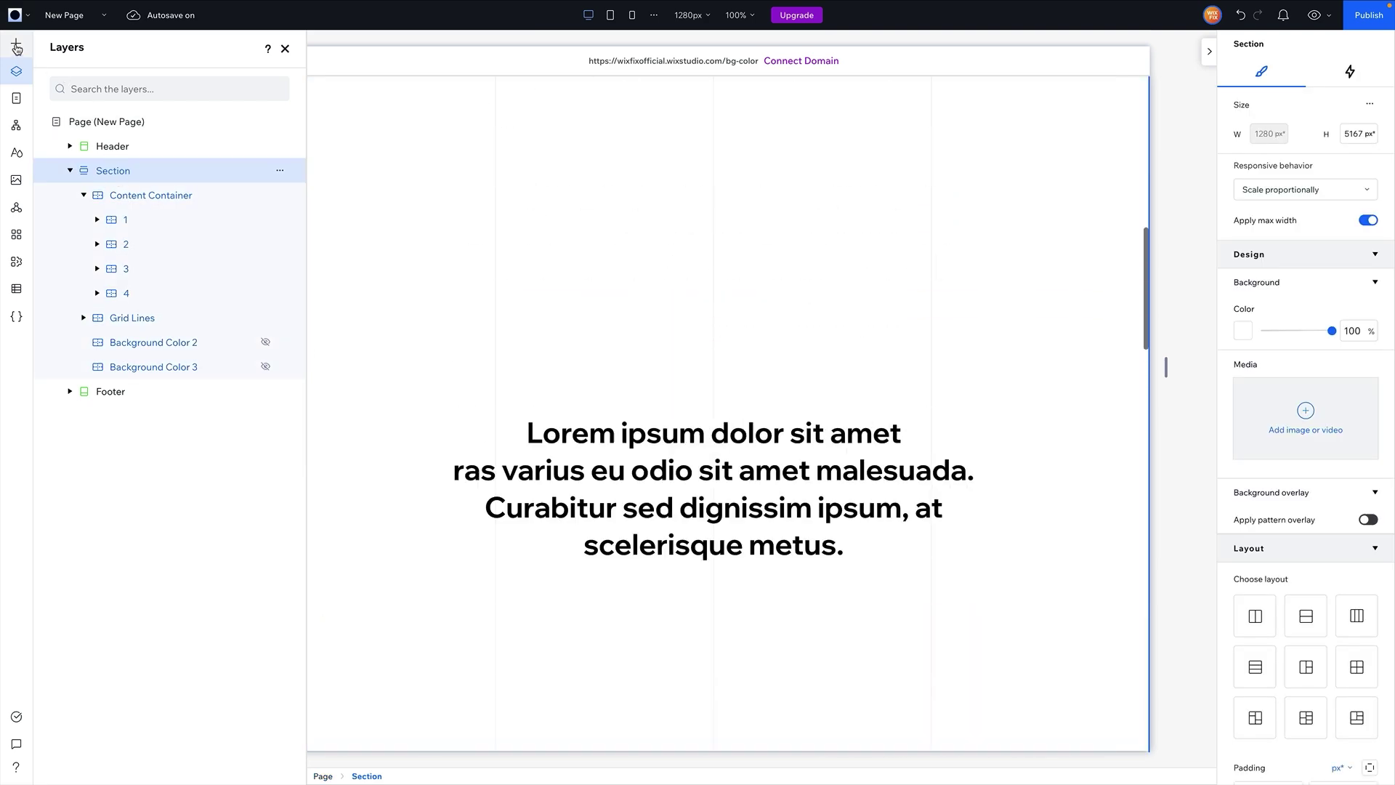
pyautogui.click(16, 43)
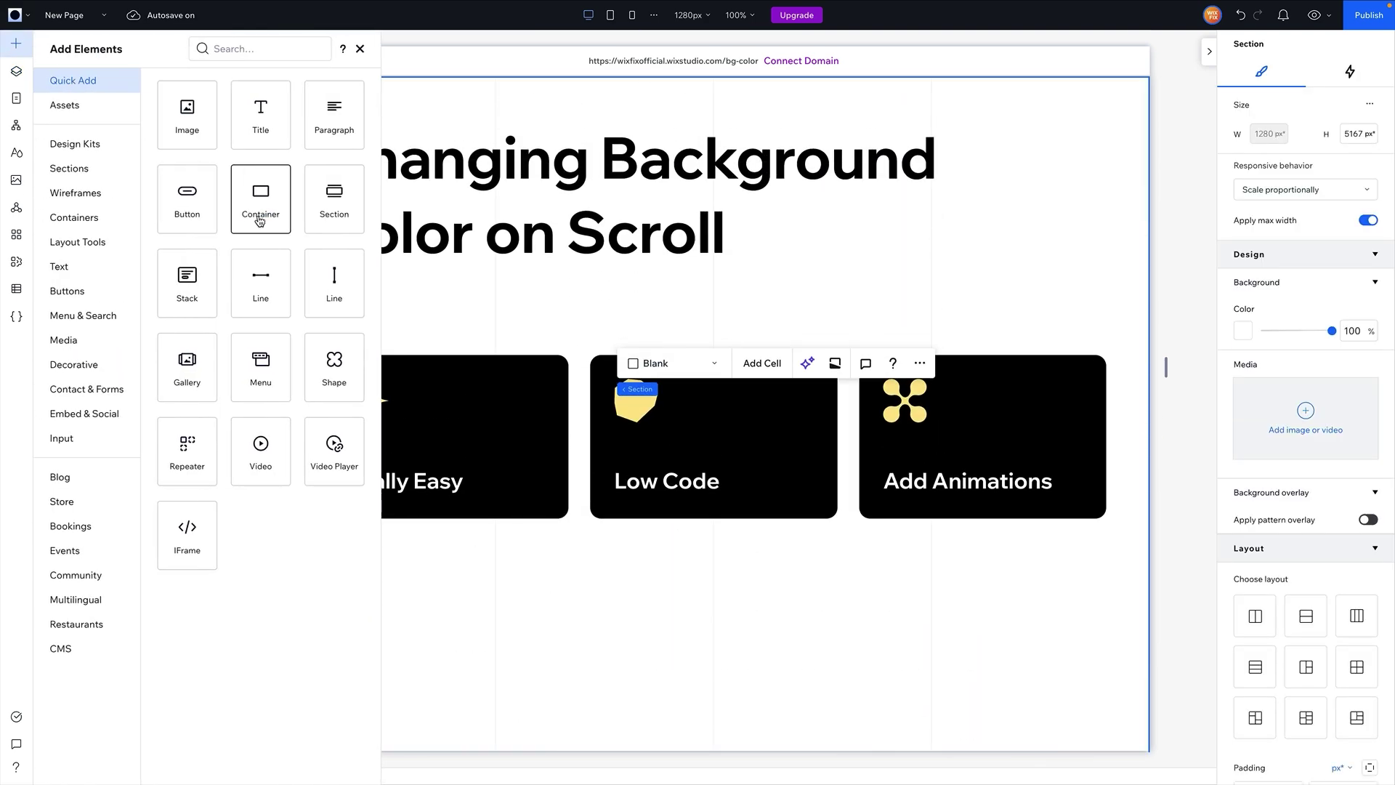
pyautogui.click(261, 221)
pyautogui.click(812, 332)
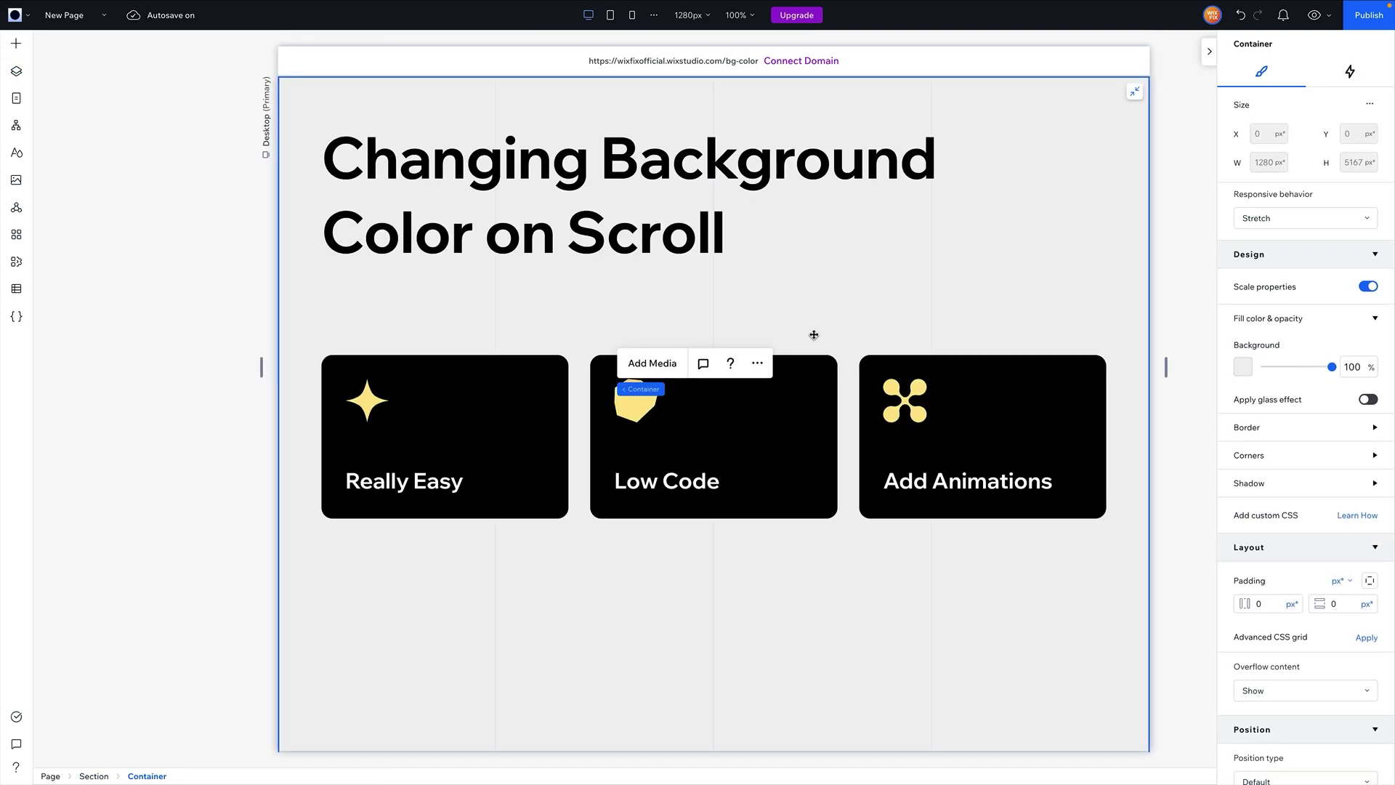
# Set the new container's background to black and rename it as Background Color 4.
pyautogui.scroll(-15, 829, 446)
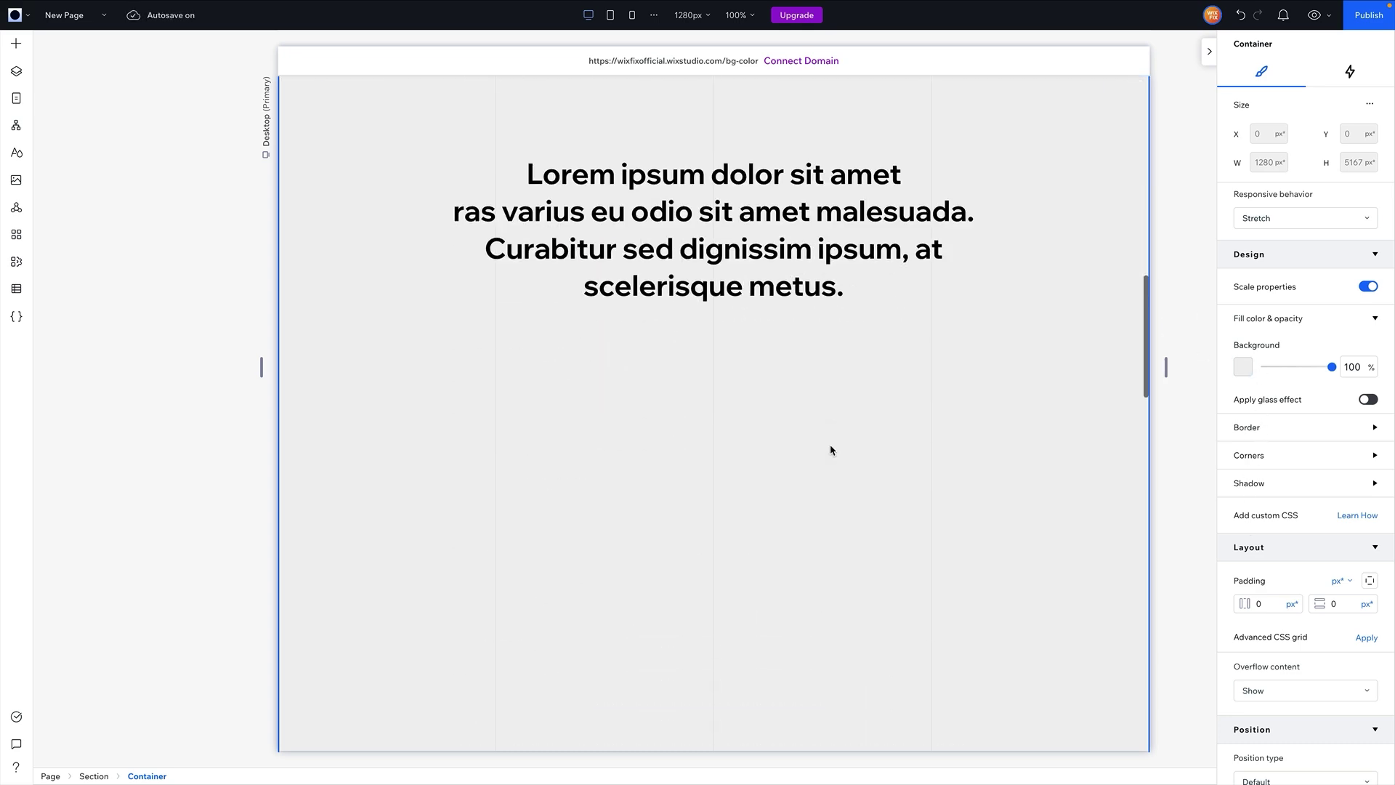
pyautogui.scroll(-5, 830, 450)
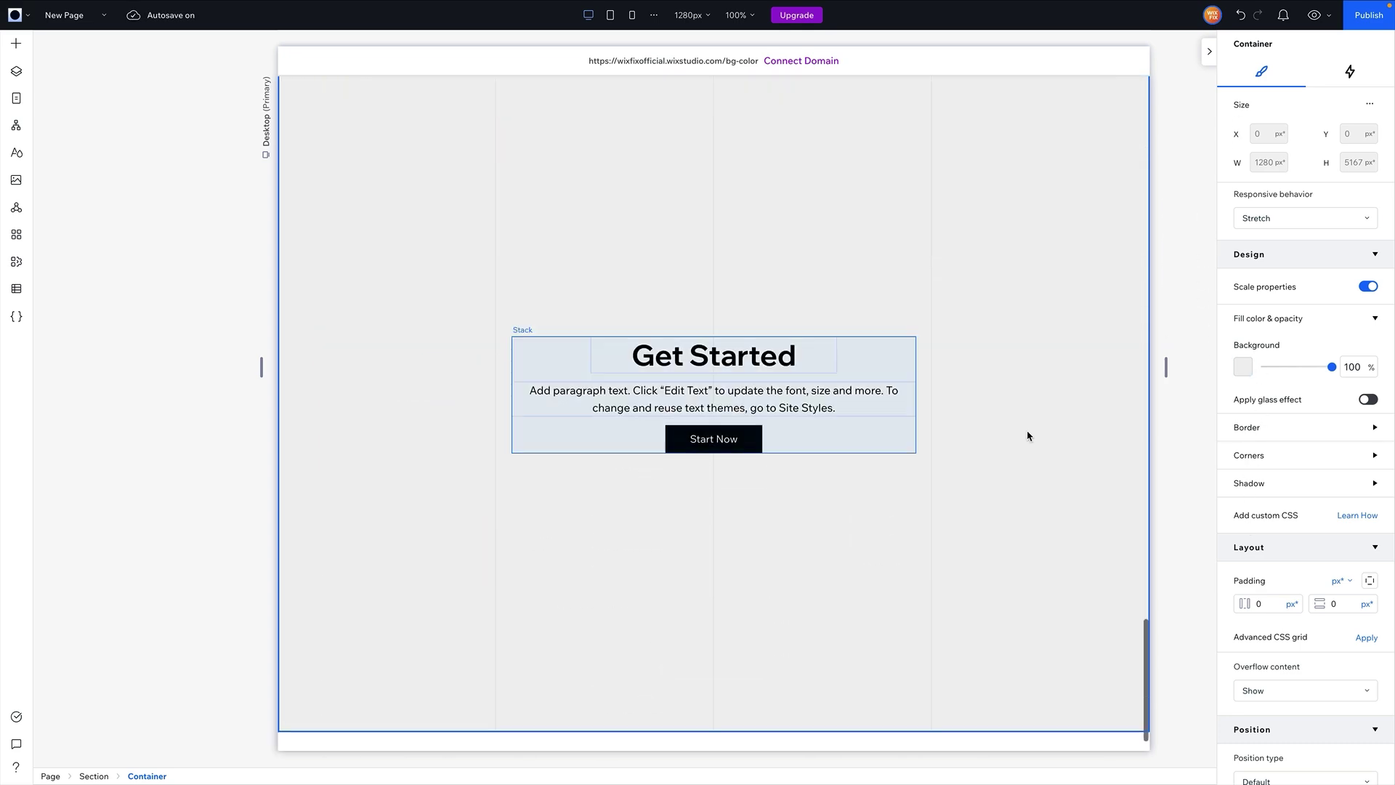
pyautogui.click(1245, 369)
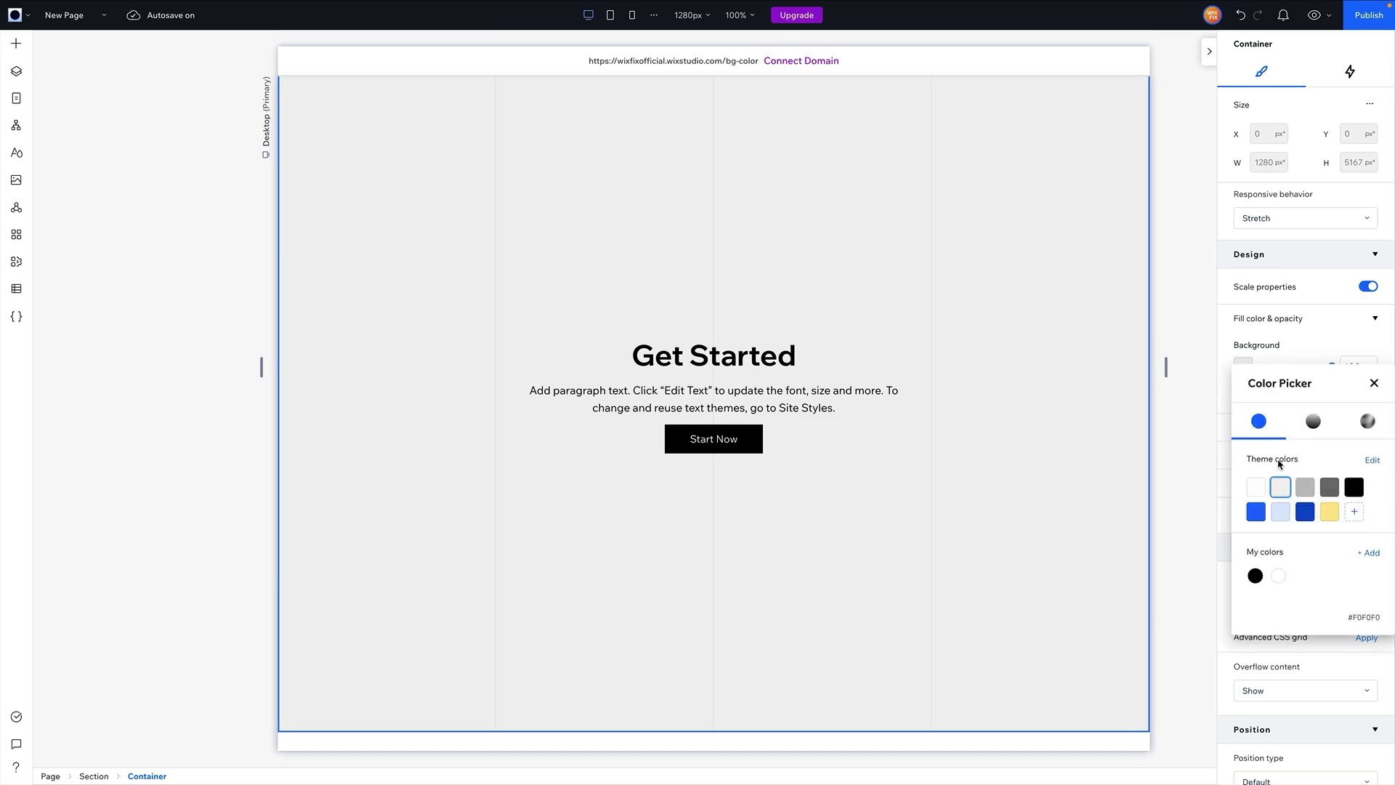
pyautogui.click(1278, 515)
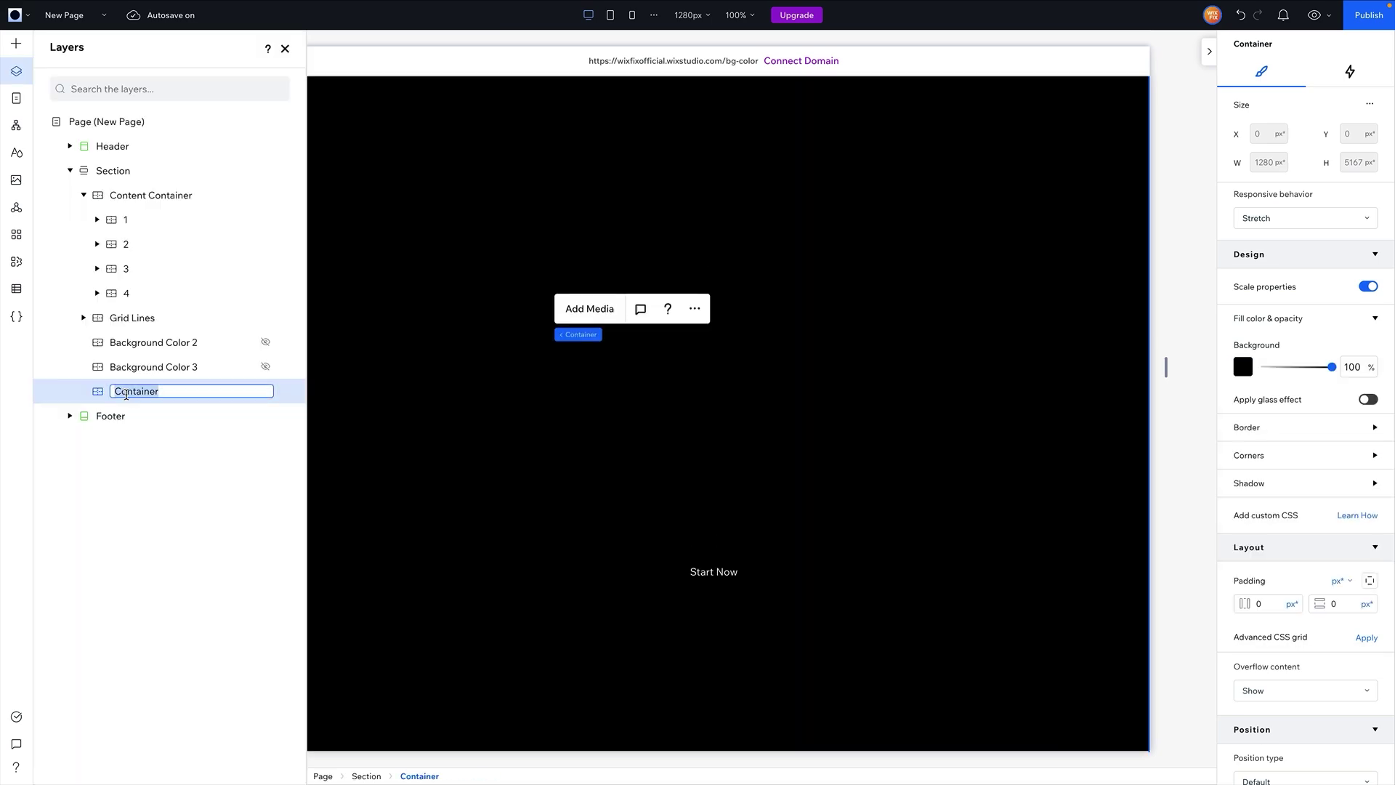
pyautogui.write('Background Color')
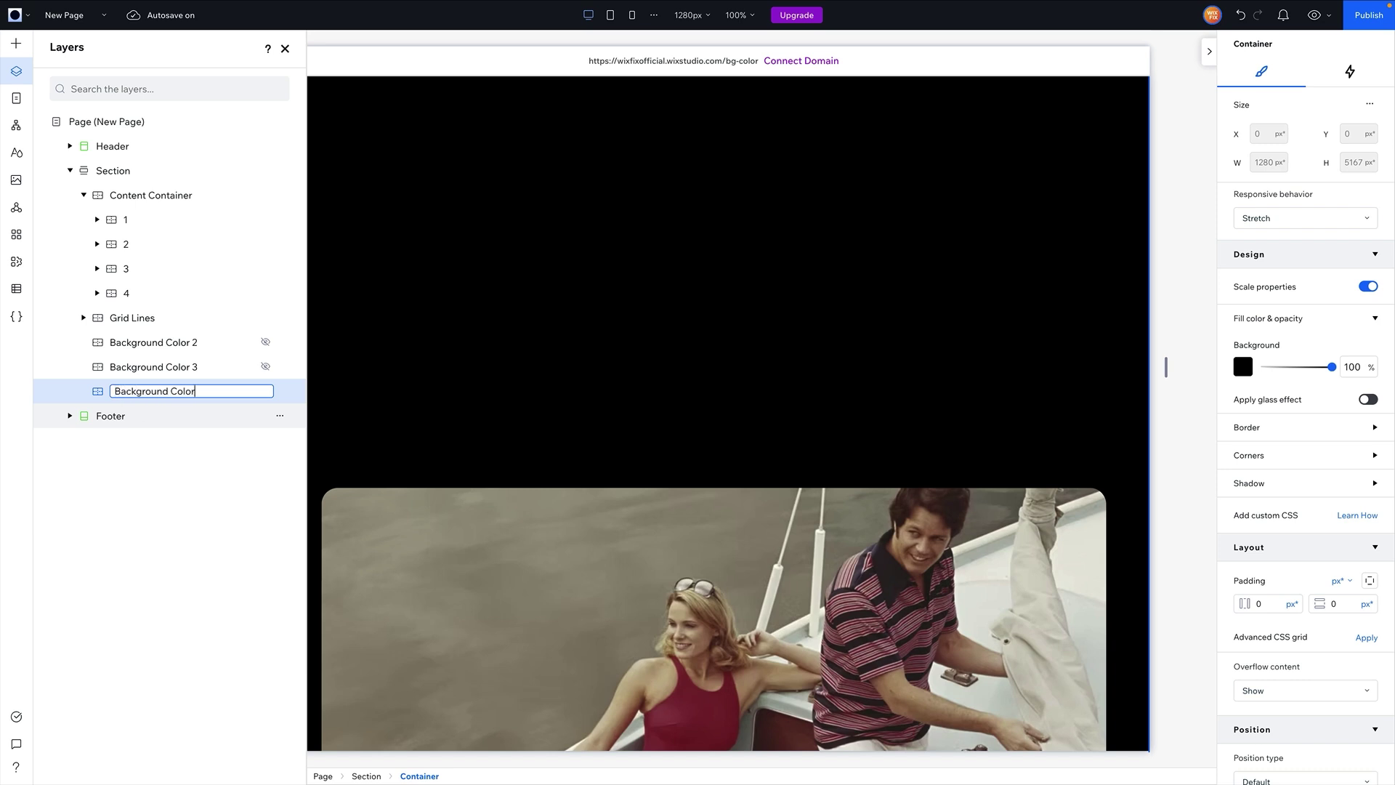
pyautogui.press('Return')
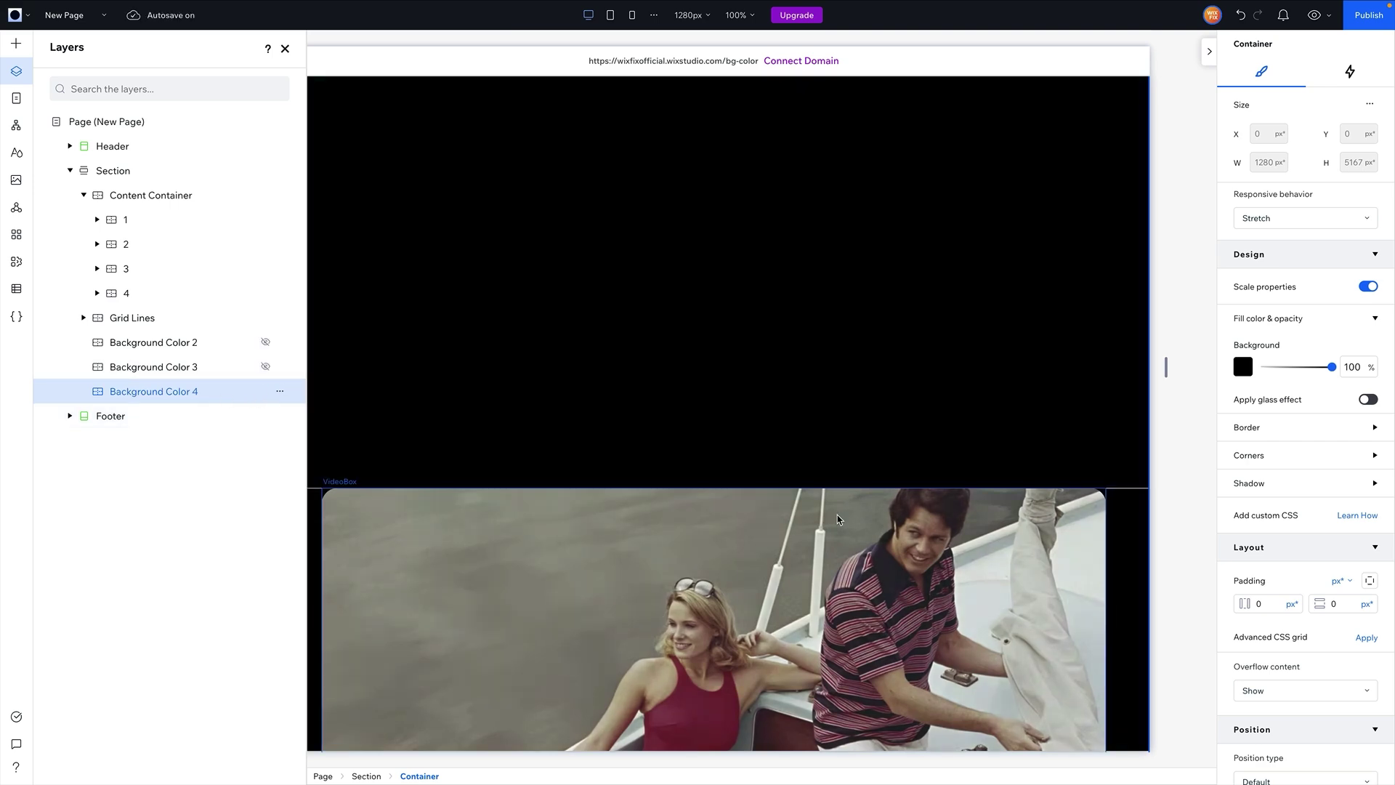
# Unhide Background Color 3 and set the Get Started heading and its paragraph to the light blue theme color, Color 7.
pyautogui.scroll(-5, 837, 514)
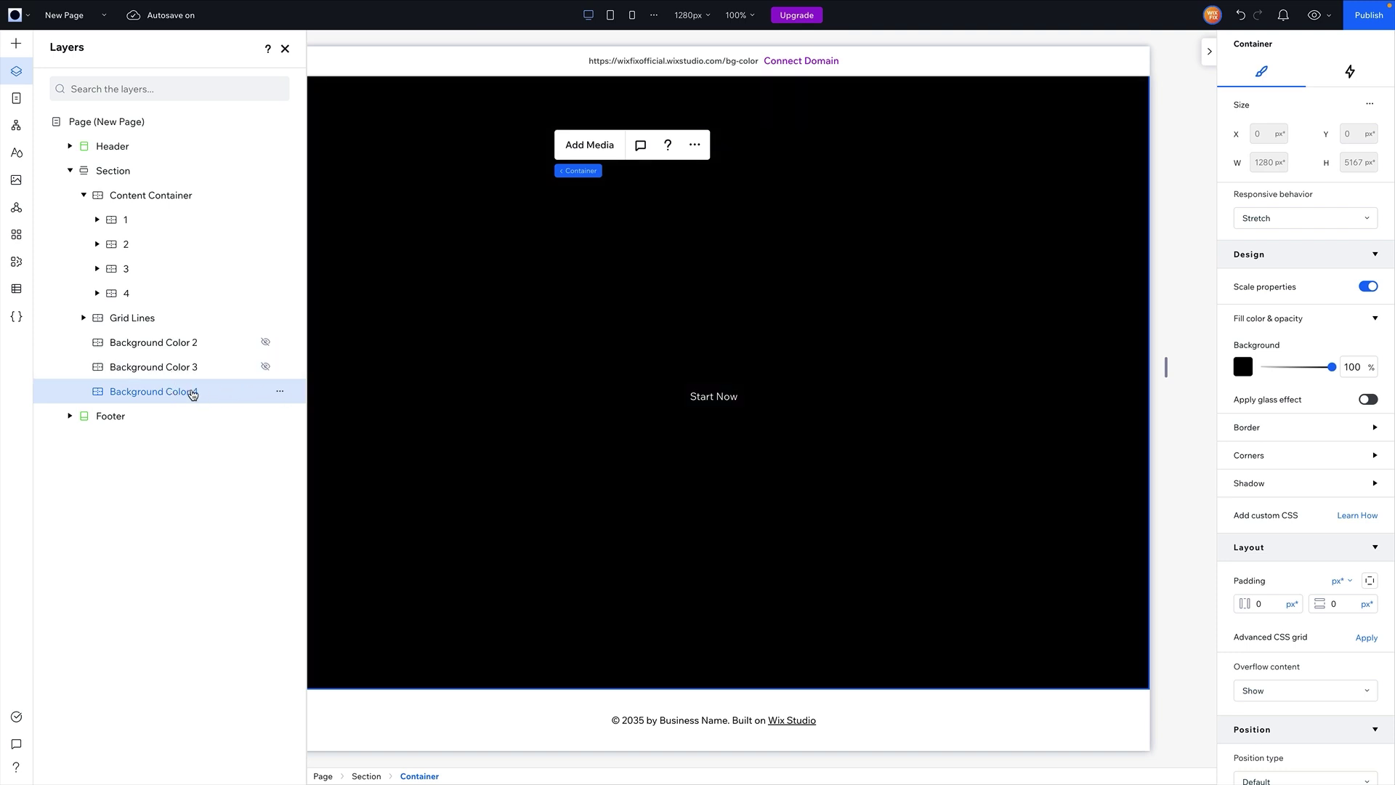
pyautogui.click(266, 367)
pyautogui.click(774, 313)
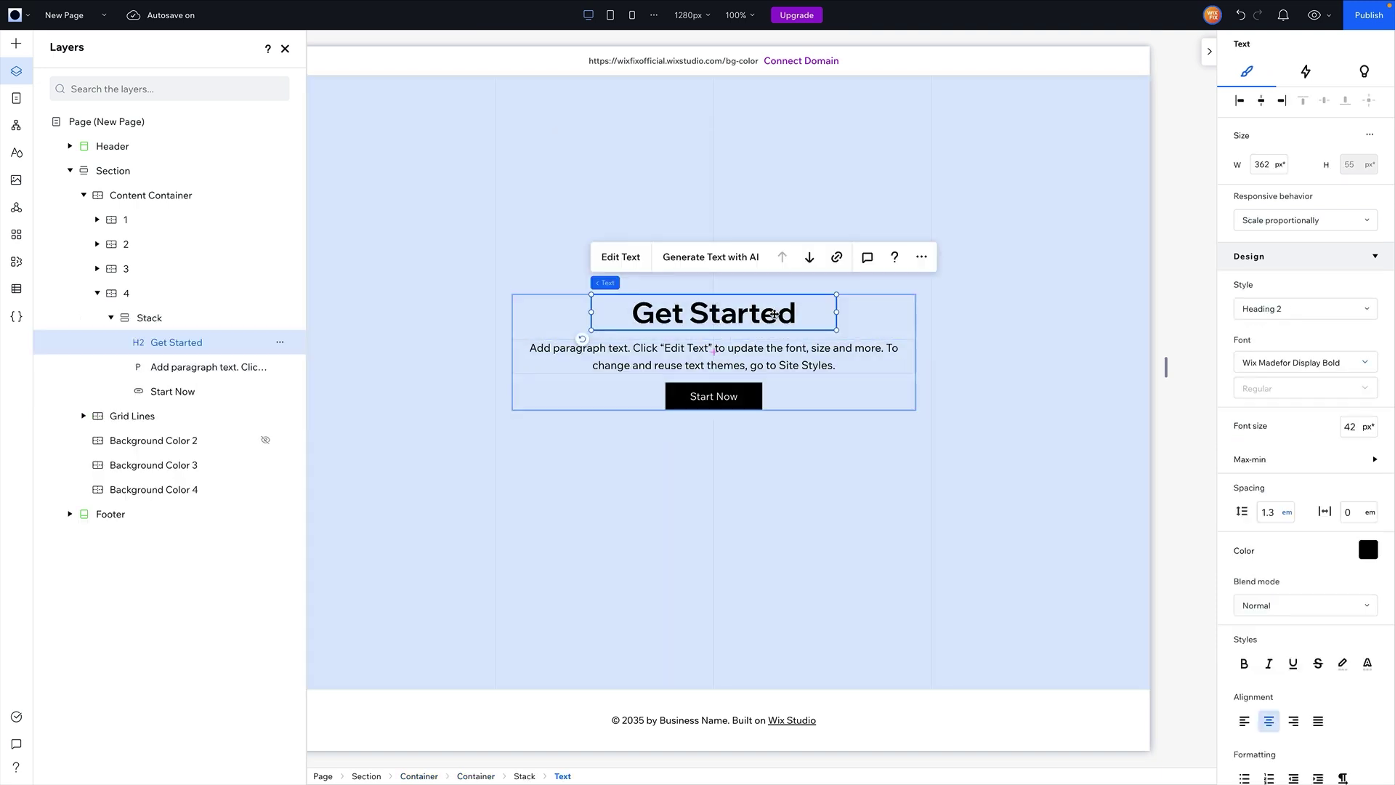
pyautogui.keyDown('shift'); pyautogui.click(782, 353); pyautogui.keyUp('shift')
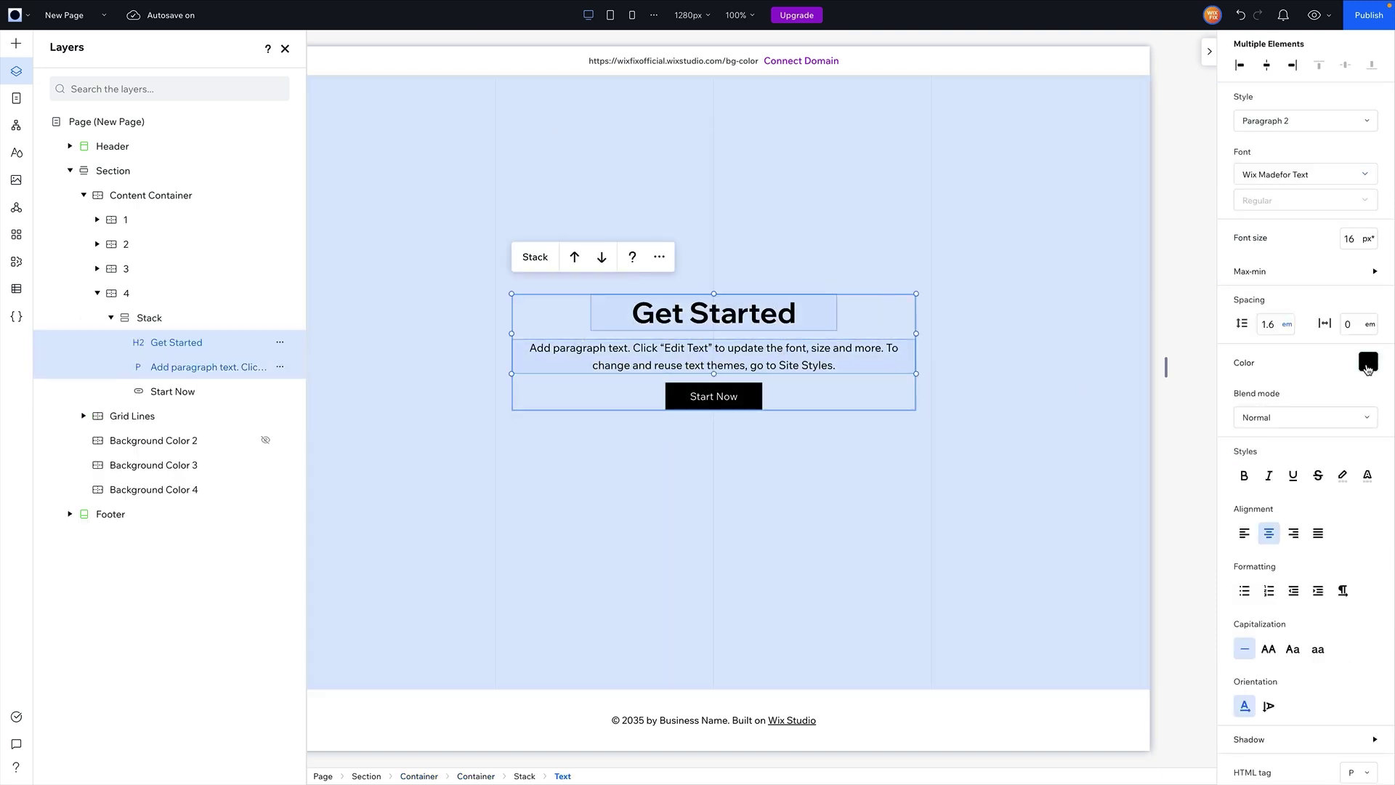
pyautogui.click(1367, 364)
pyautogui.click(1280, 532)
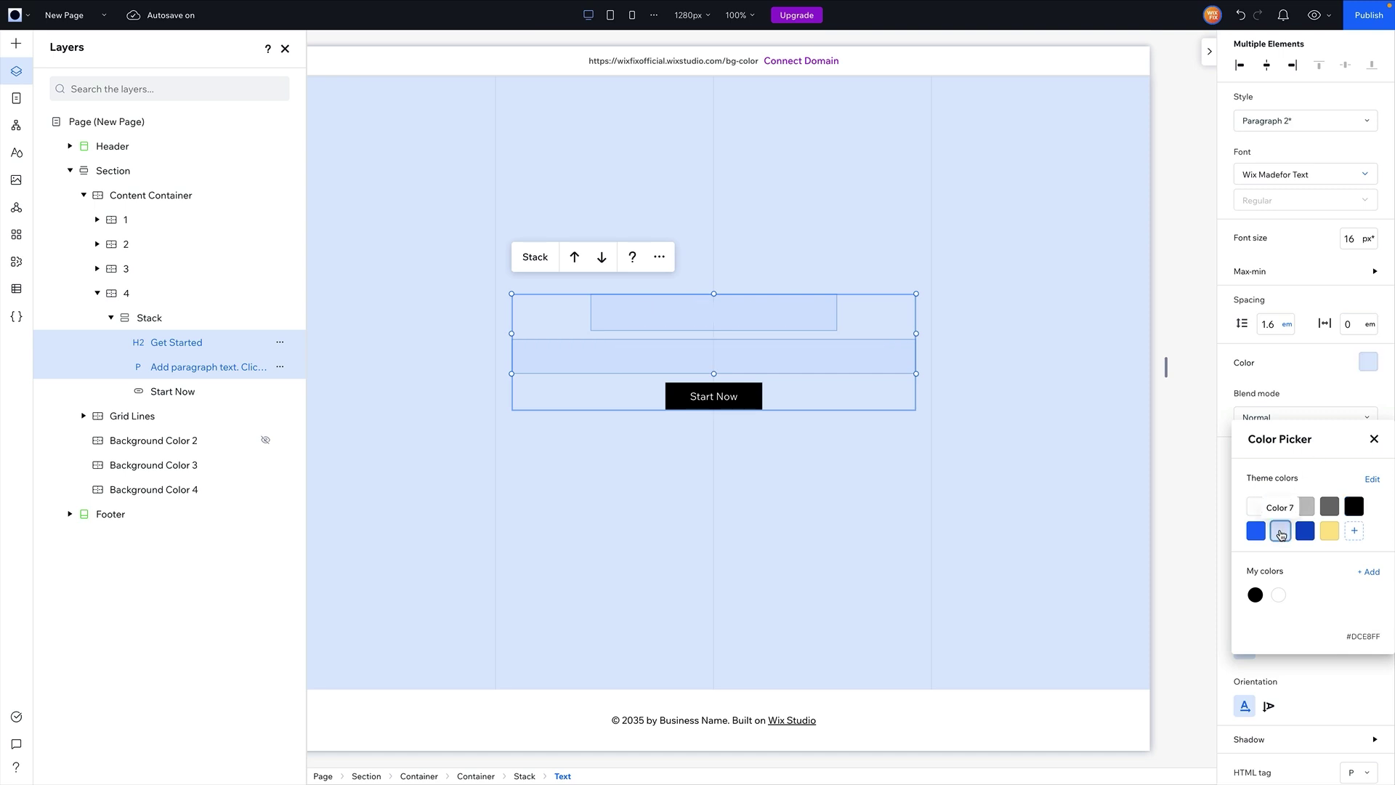
pyautogui.click(750, 411)
# Set the Start Now button's background to the light blue theme color with 0% opacity.
pyautogui.click(713, 396)
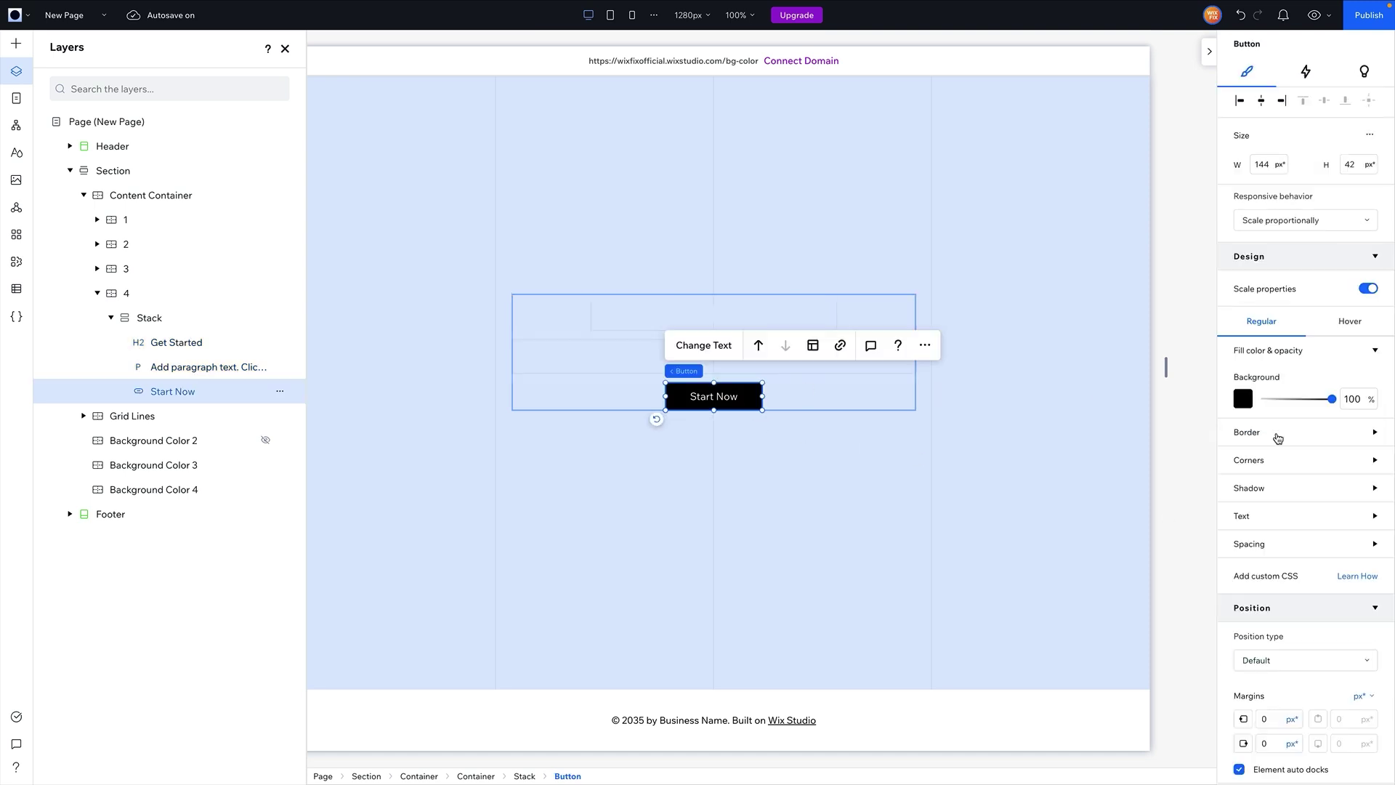
pyautogui.click(1242, 400)
pyautogui.click(1280, 508)
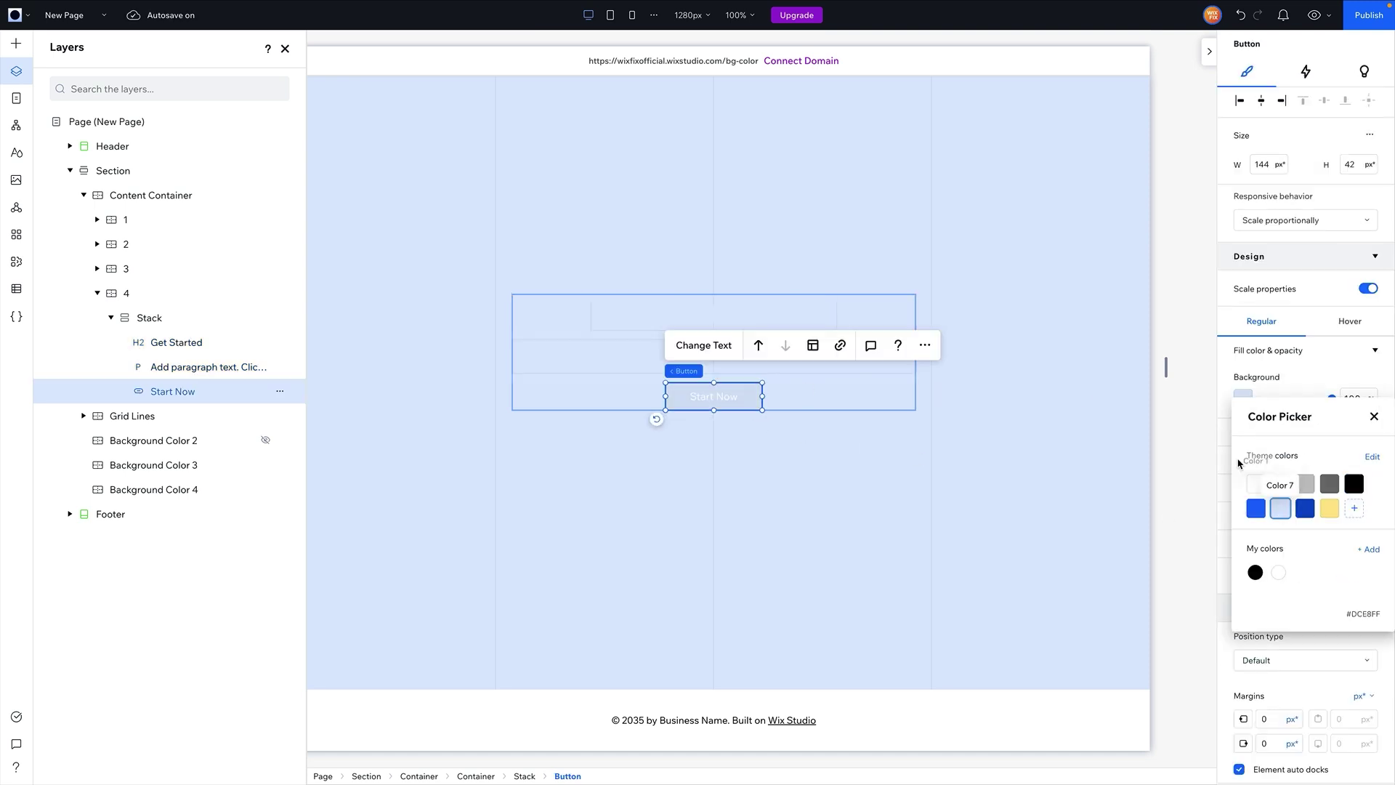
pyautogui.click(1281, 378)
pyautogui.doubleClick(1353, 399)
pyautogui.write('0')
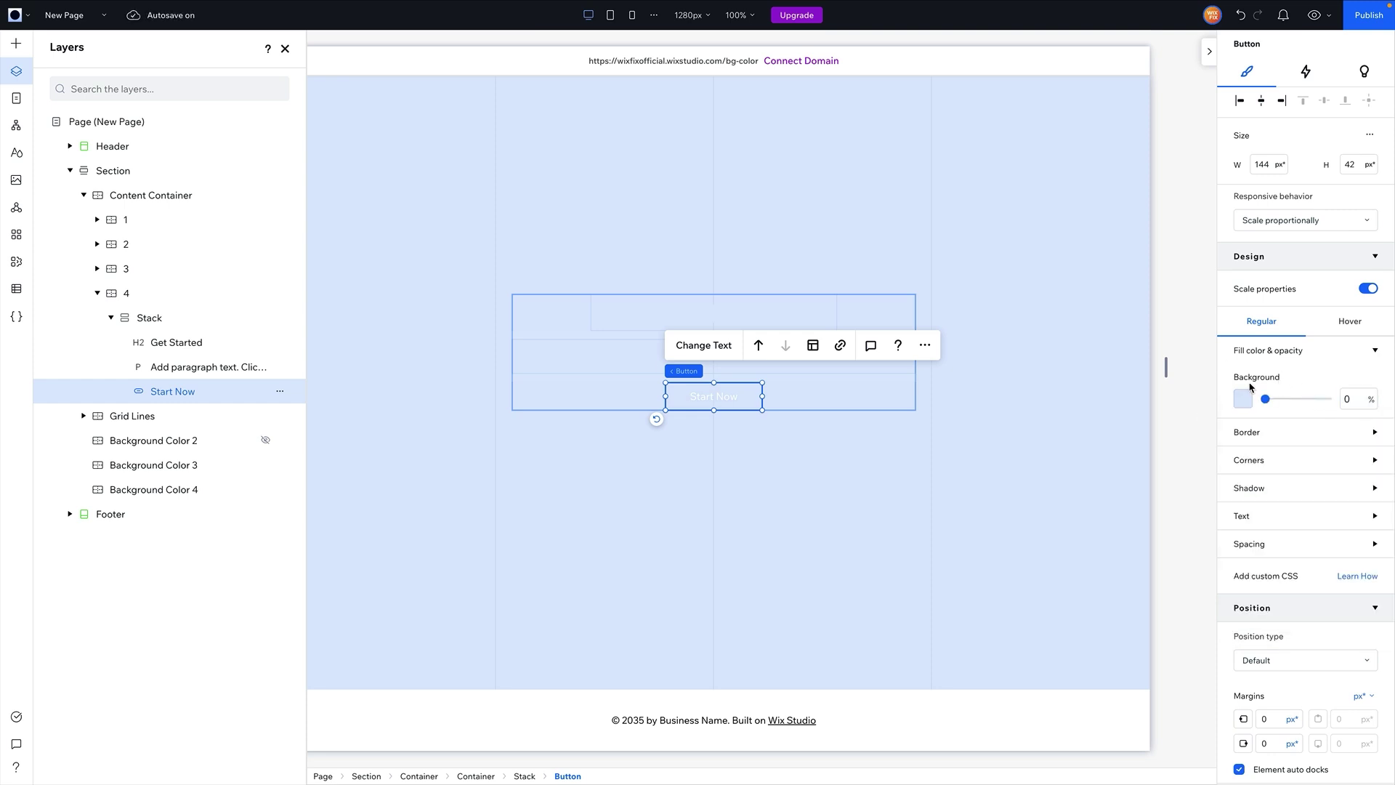
# Give the Start Now button a light blue border 1 px wide.
pyautogui.click(1266, 440)
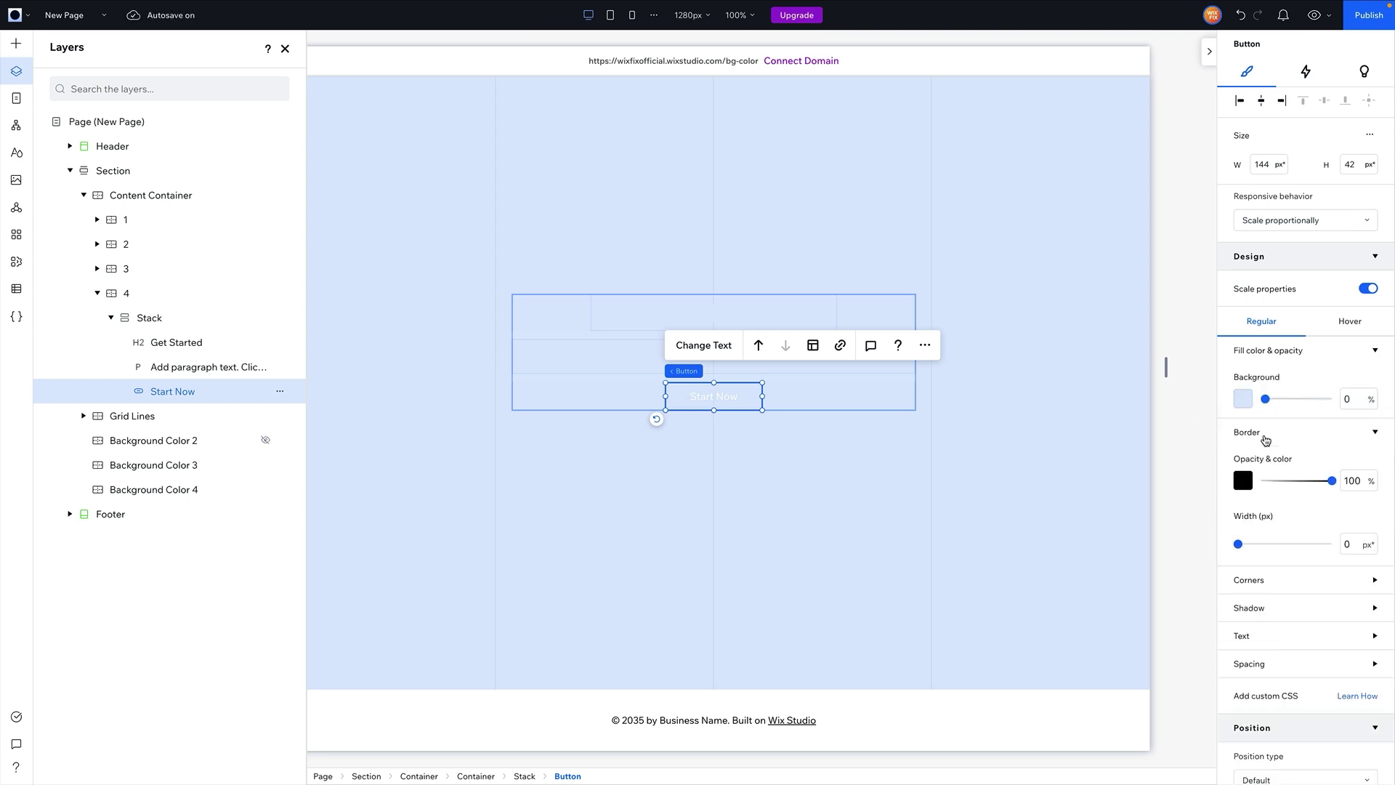
pyautogui.click(1243, 483)
pyautogui.click(1280, 593)
pyautogui.click(1304, 469)
pyautogui.click(1353, 547)
pyautogui.write('1')
# Set the Start Now button's corner radius to 12 px and turn off its property scaling.
pyautogui.click(1275, 582)
pyautogui.click(1244, 625)
pyautogui.write('12')
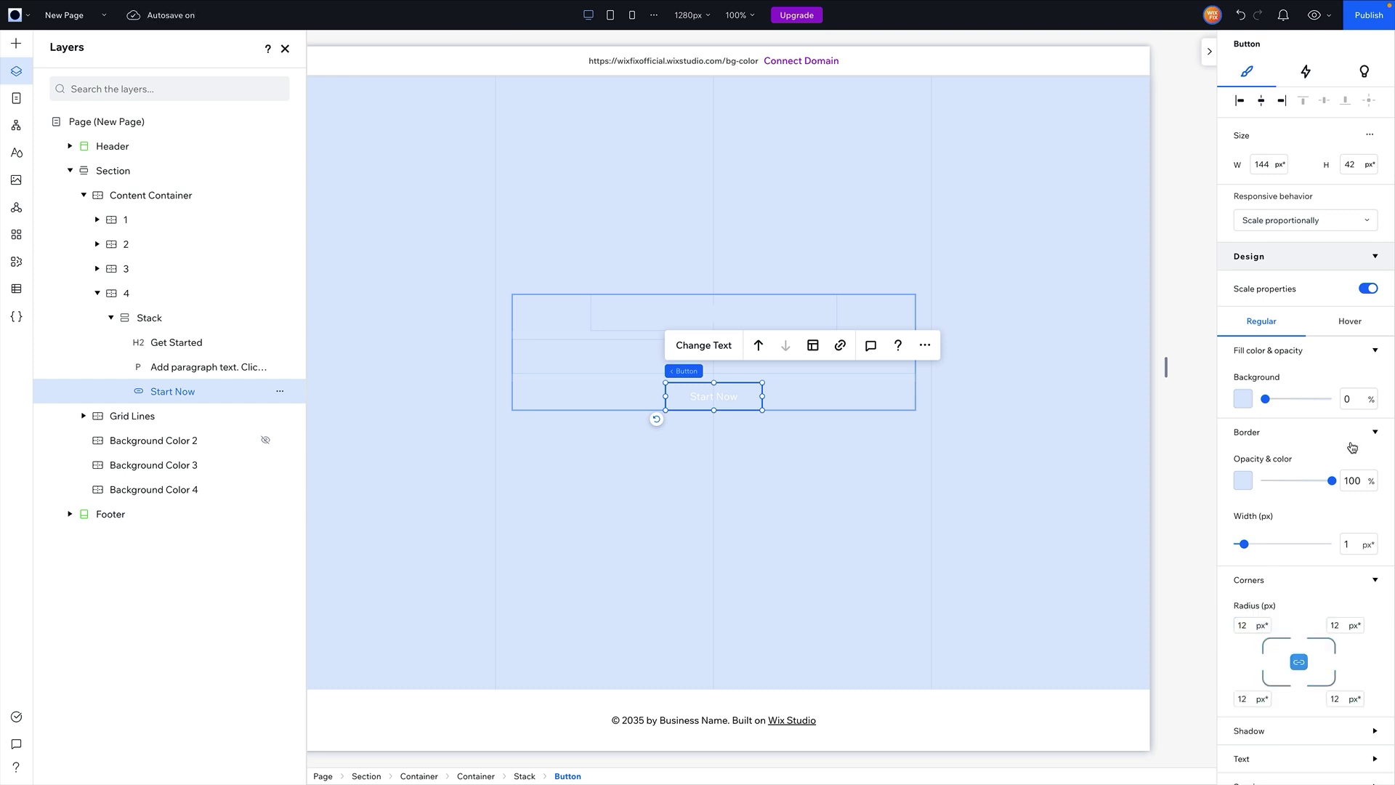
pyautogui.click(1370, 289)
# Set the Start Now button's text color to the light blue theme color.
pyautogui.scroll(-3, 1293, 596)
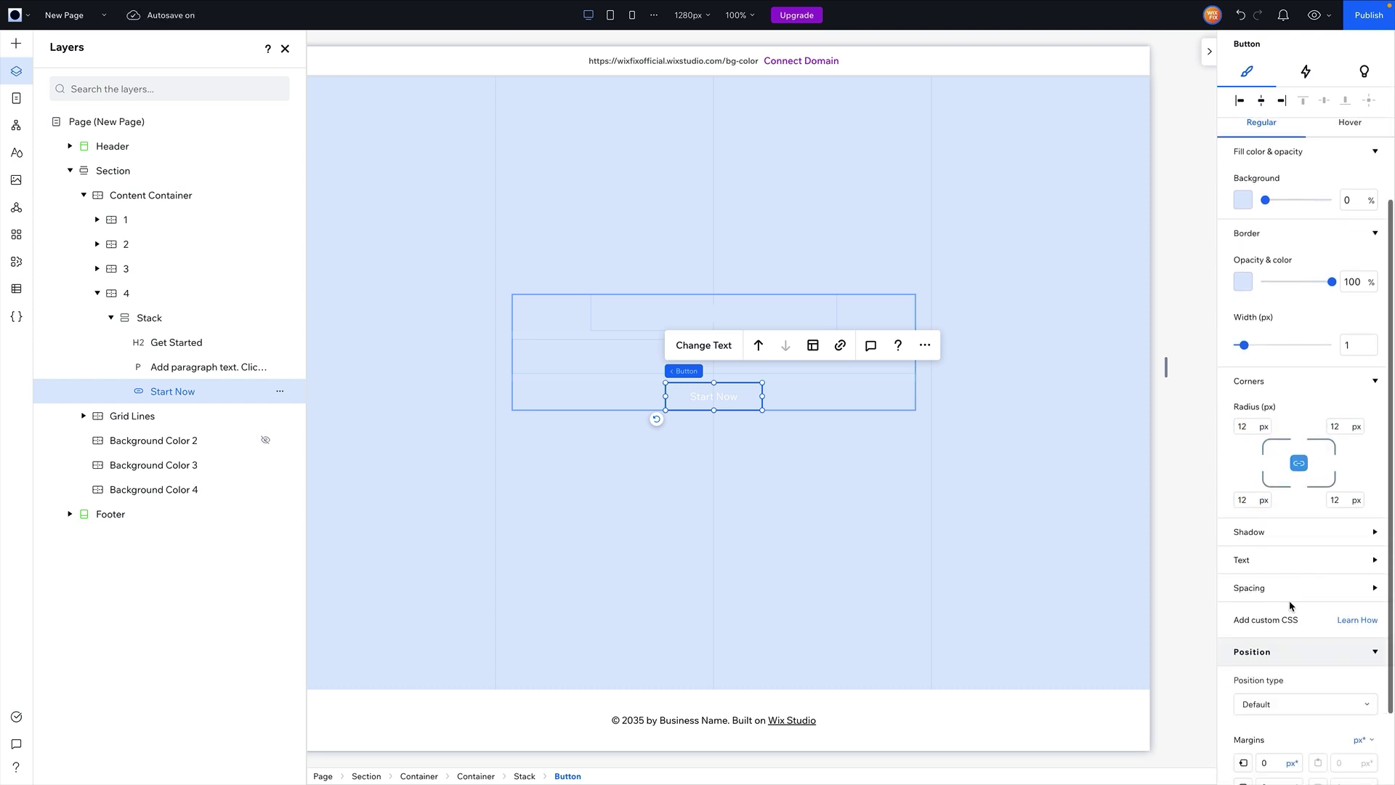
pyautogui.click(1266, 565)
pyautogui.click(1372, 593)
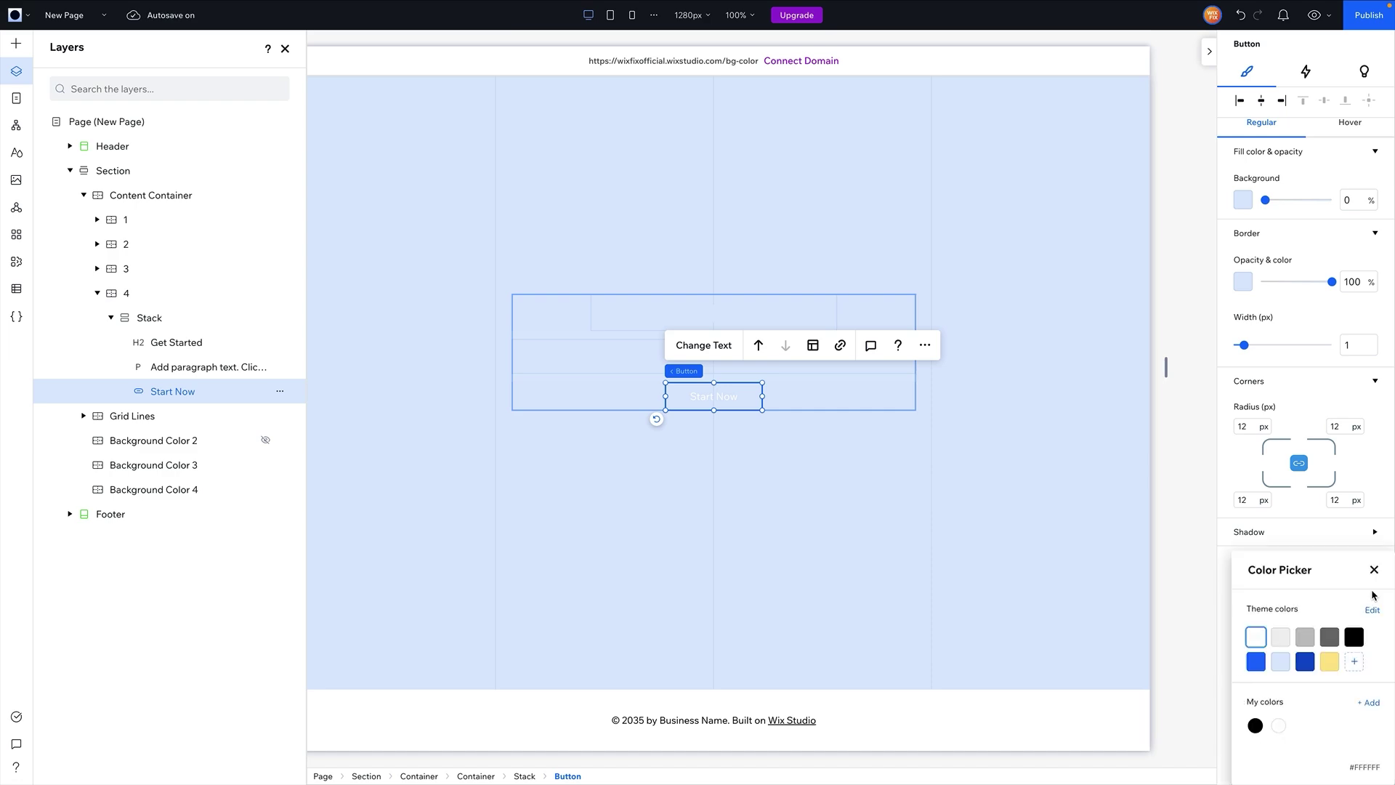
pyautogui.click(1280, 661)
pyautogui.press('Escape')
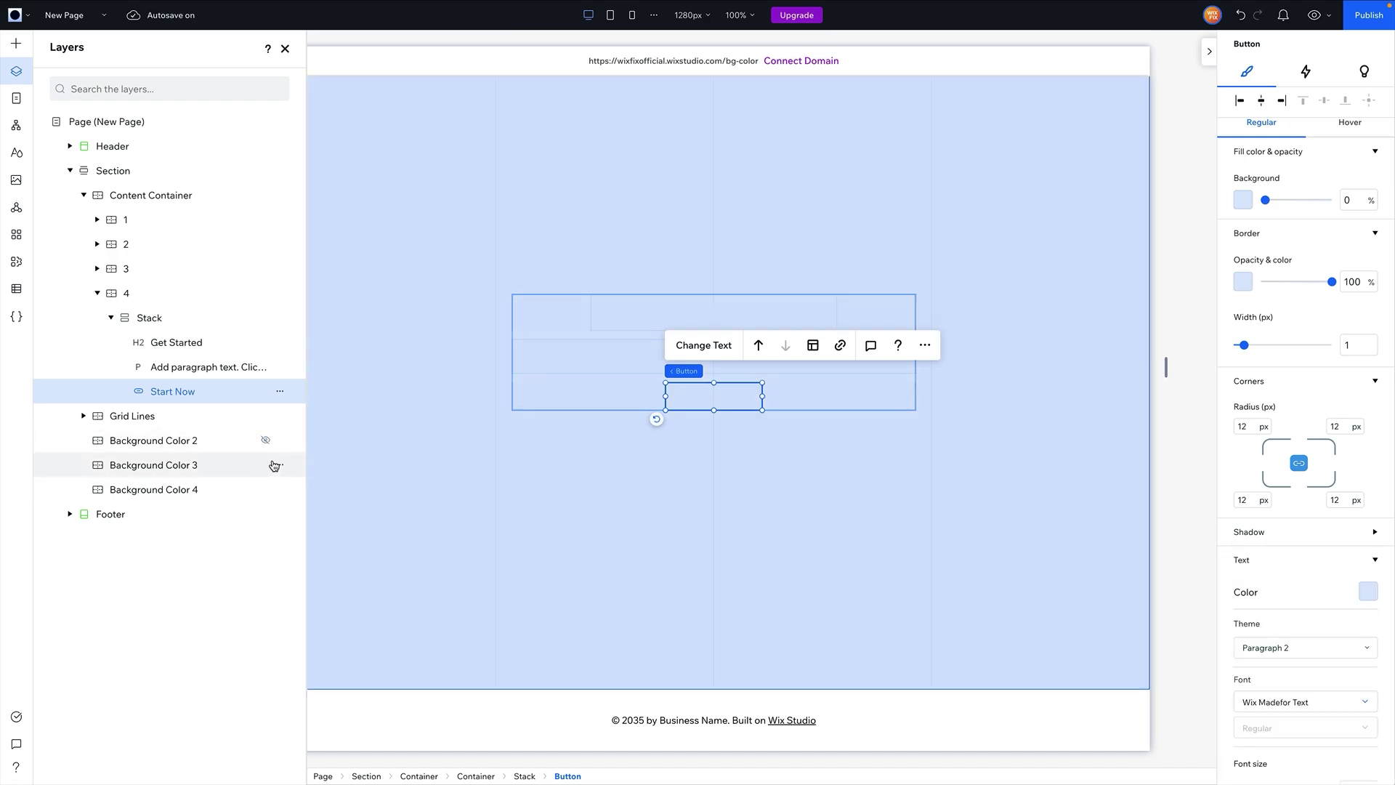
# Hide the Background Color 3 container and check the Get Started content against the black background.
pyautogui.click(280, 465)
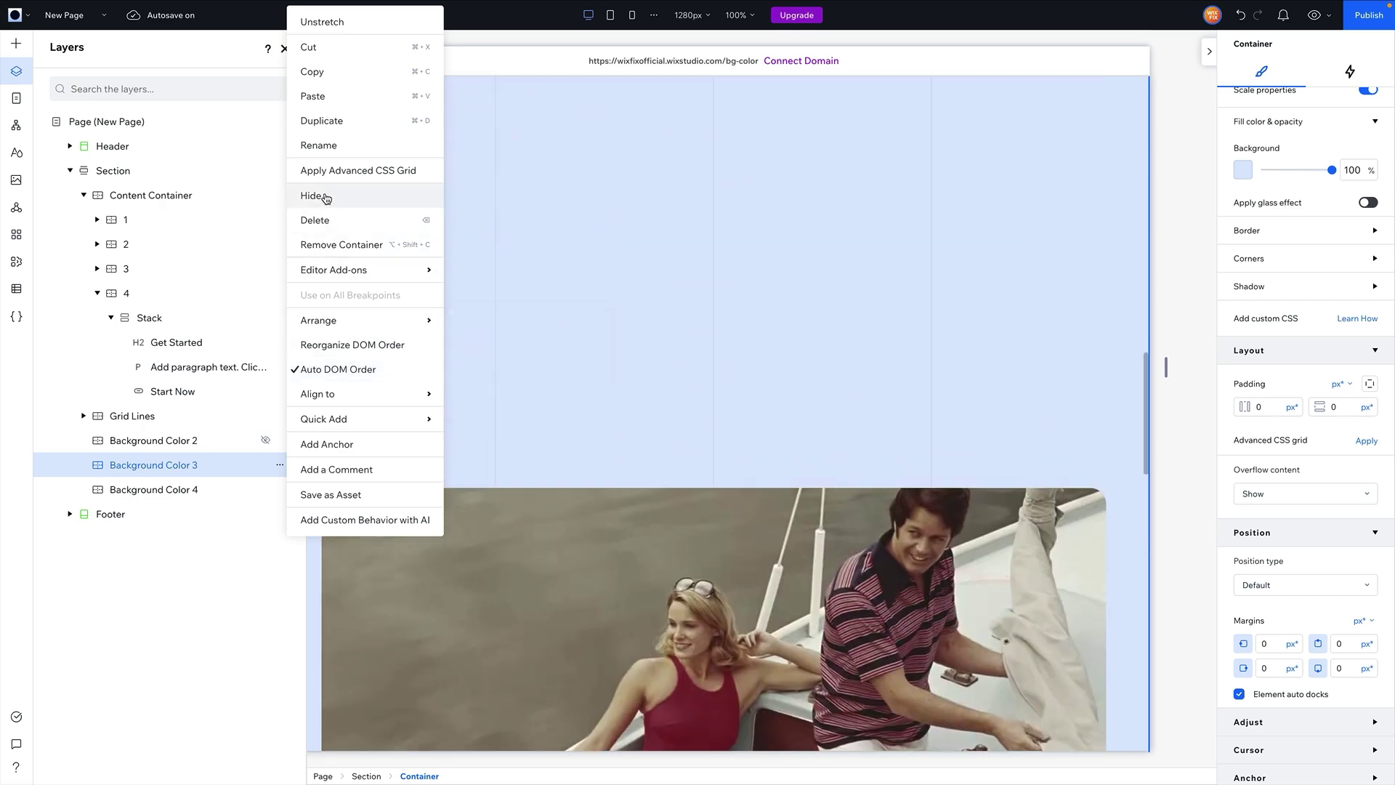
pyautogui.click(313, 196)
pyautogui.scroll(-10, 669, 325)
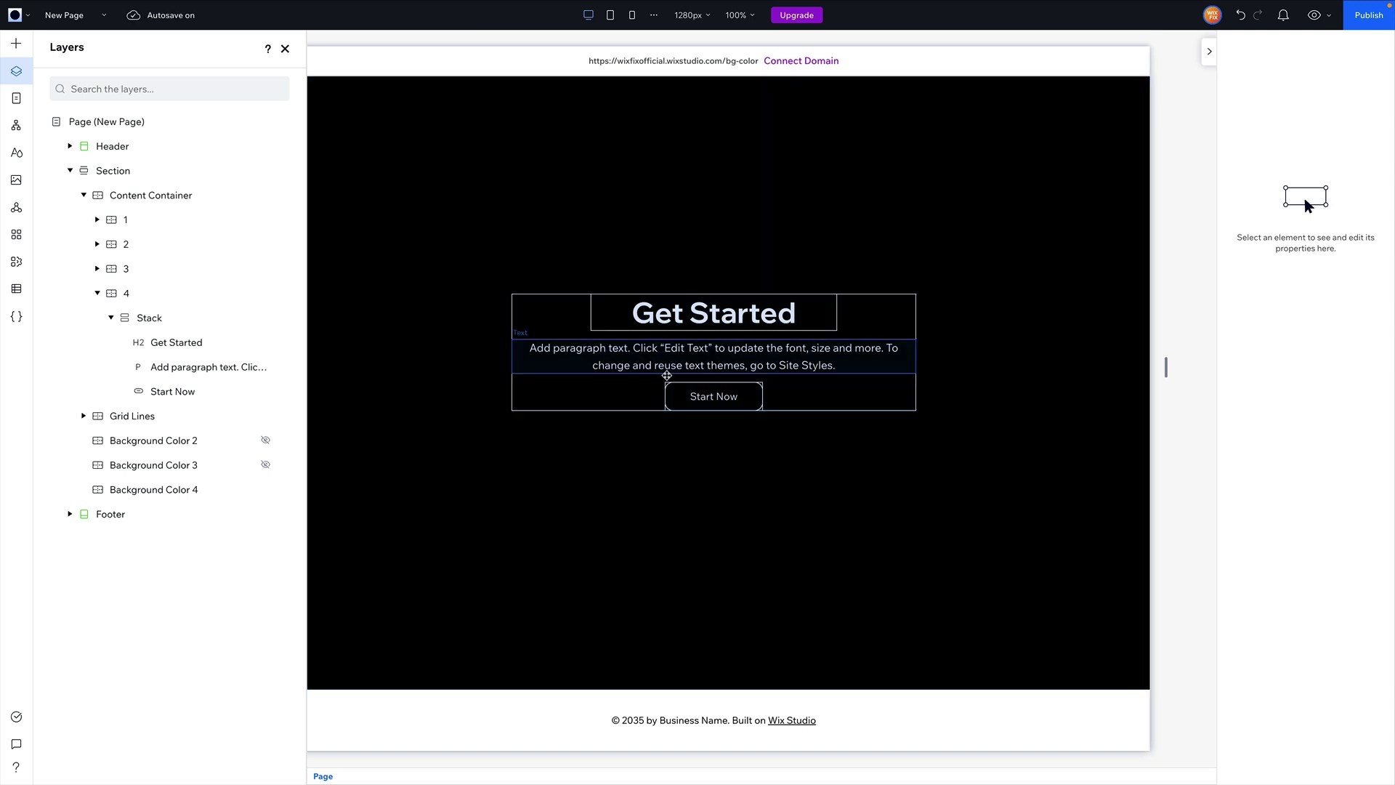
pyautogui.scroll(1, 948, 556)
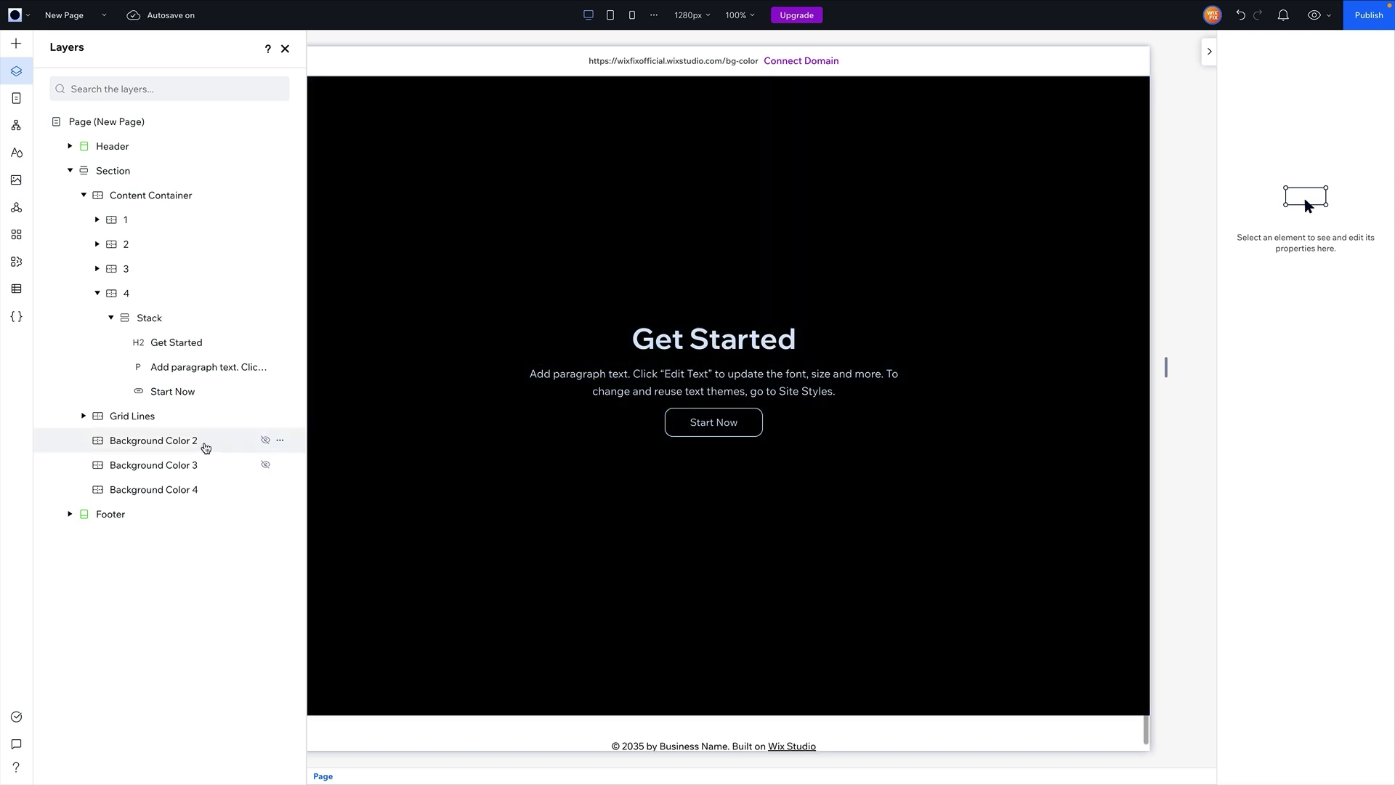
# Unhide the Background Color 3 and Background Color 2 containers and review the page.
pyautogui.click(265, 465)
pyautogui.click(266, 440)
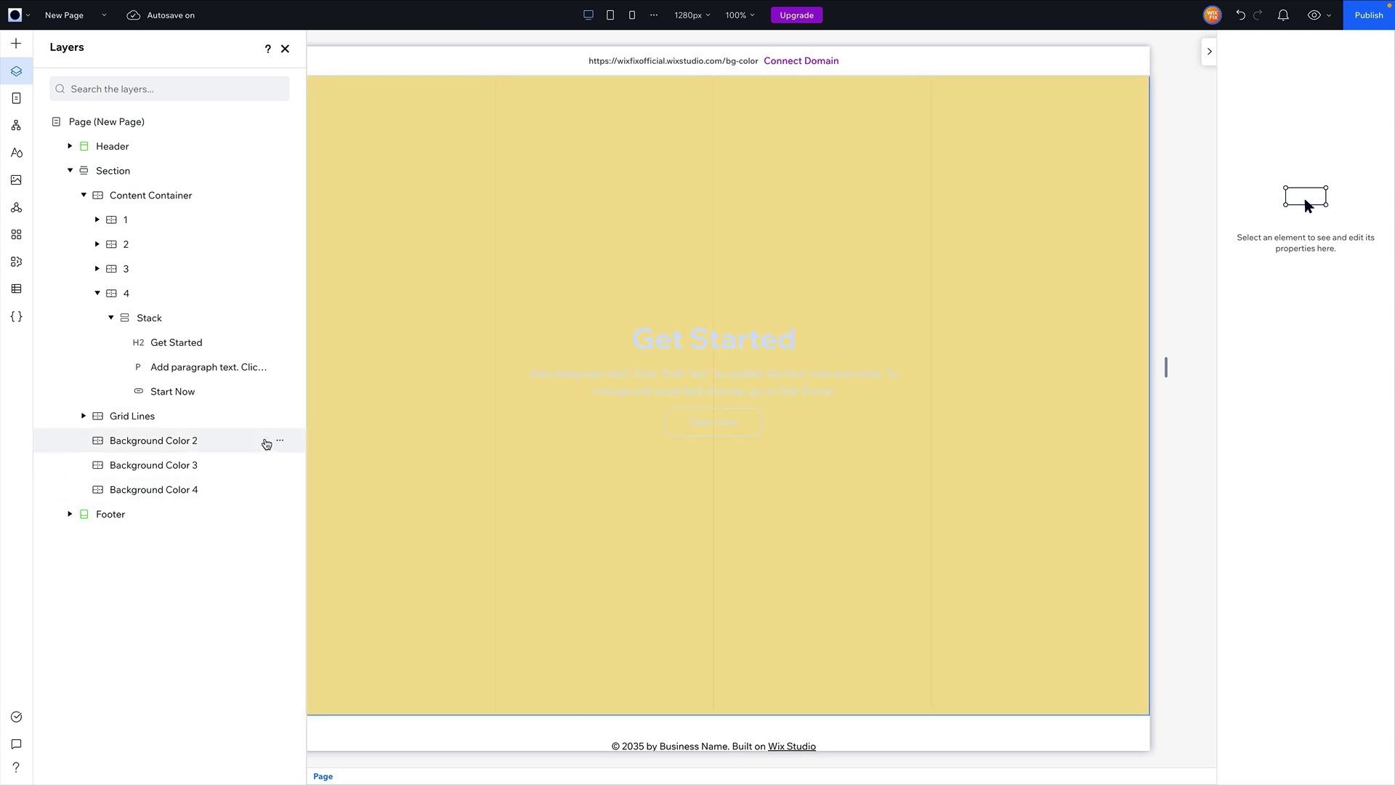
pyautogui.scroll(-5, 874, 461)
pyautogui.scroll(10, 876, 461)
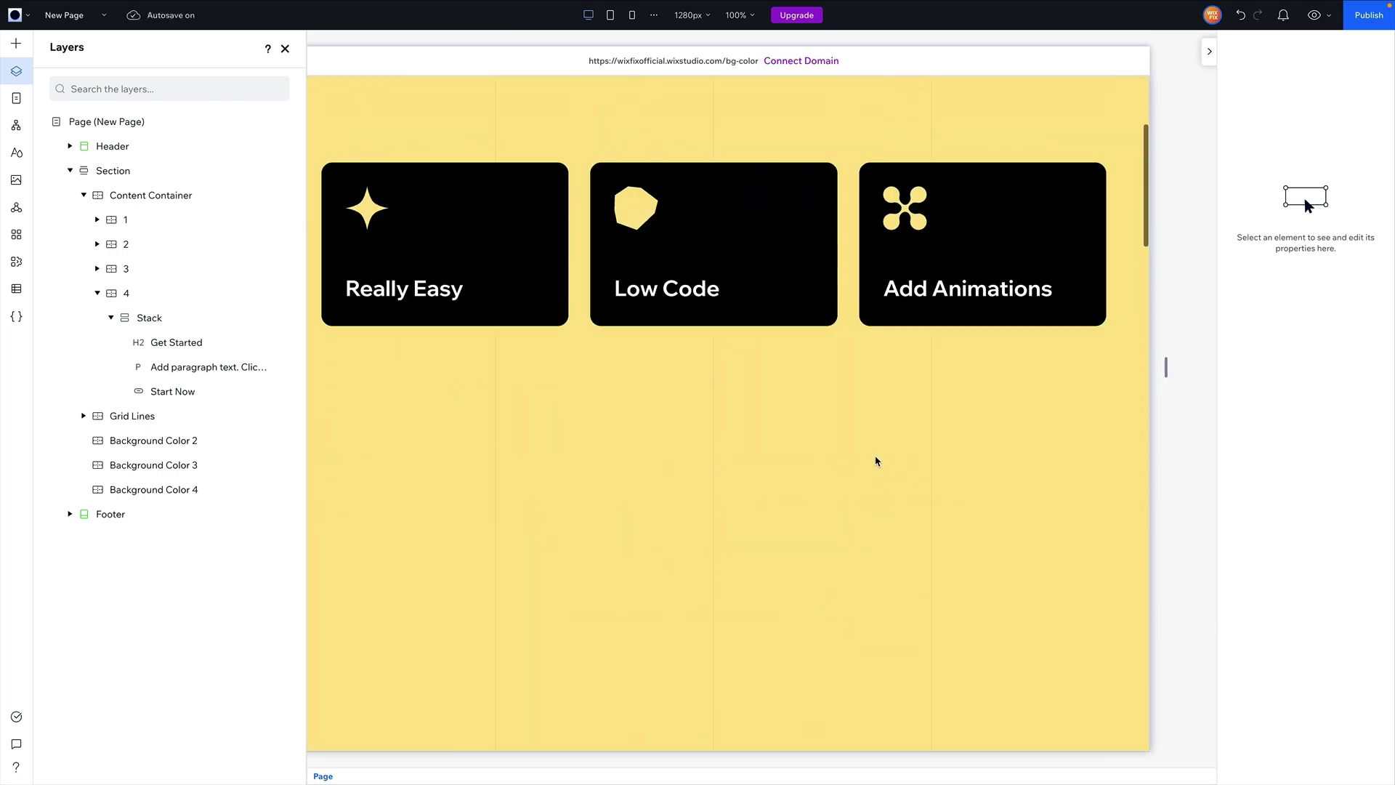
pyautogui.scroll(-3, 875, 460)
pyautogui.scroll(-5, 876, 460)
# Reorder the background containers below Grid Lines as Background Color 4, Background Color 3, Background Color 2.
pyautogui.click(153, 489)
pyautogui.moveTo(152, 489); pyautogui.dragTo(187, 461)
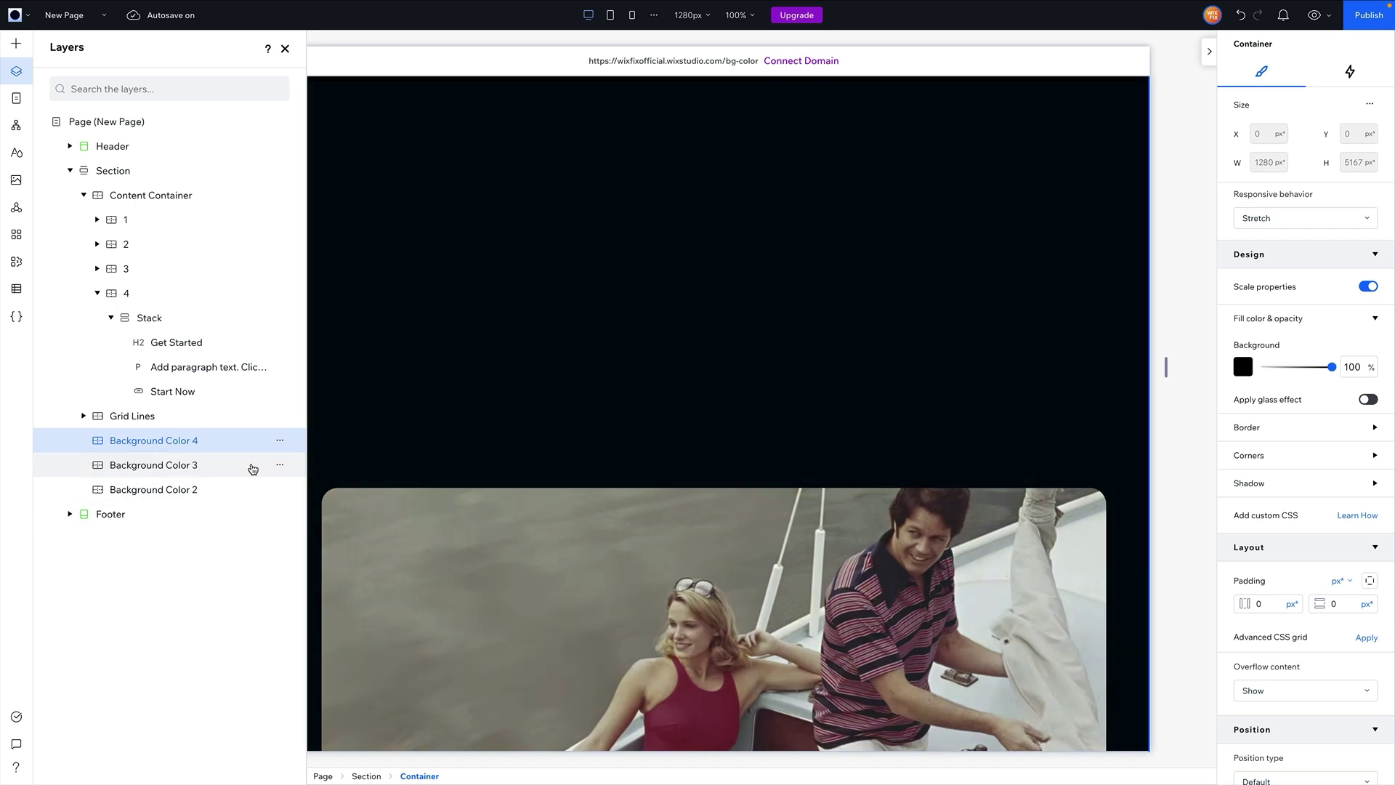
pyautogui.click(134, 451)
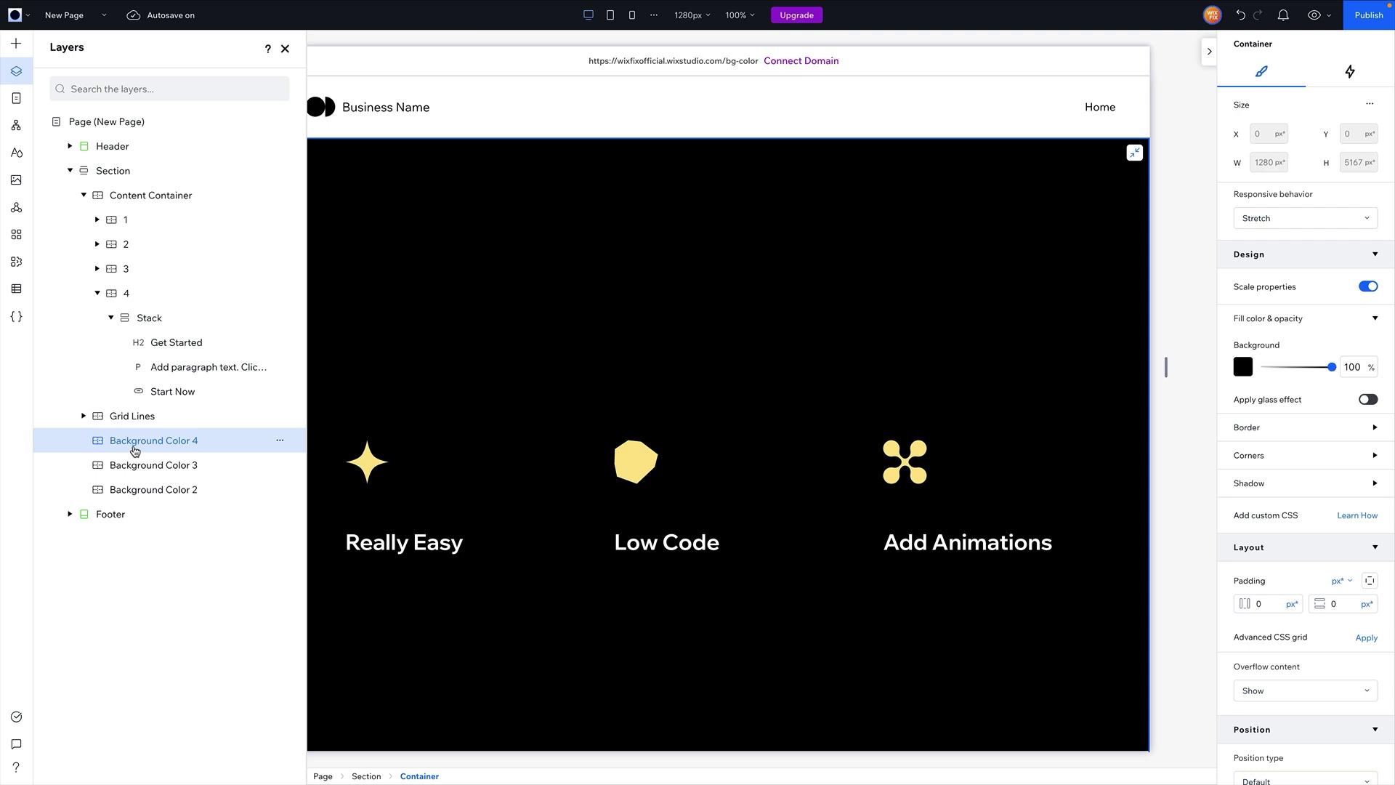
# Enable coding for the site and briefly display the element IDs in the layers list.
pyautogui.click(16, 326)
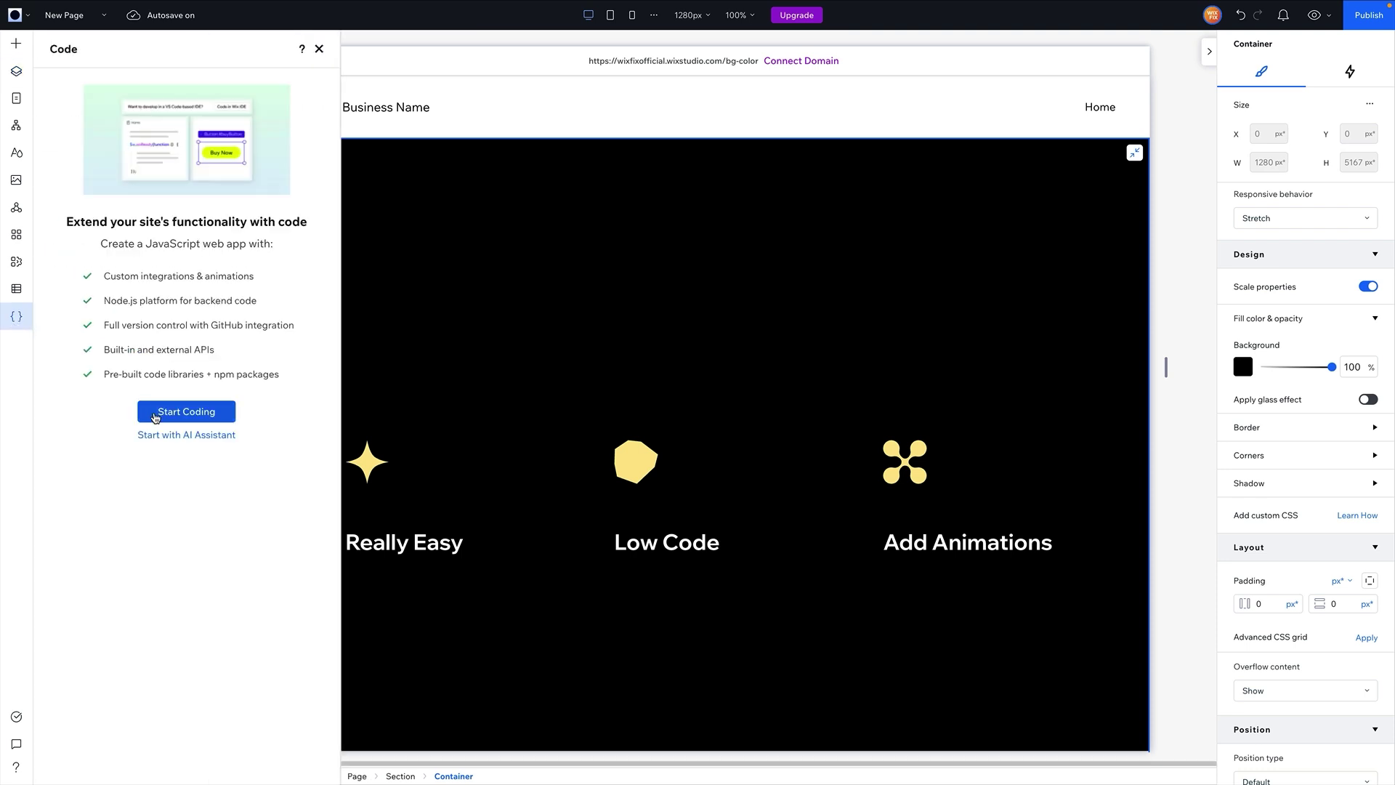
pyautogui.click(177, 412)
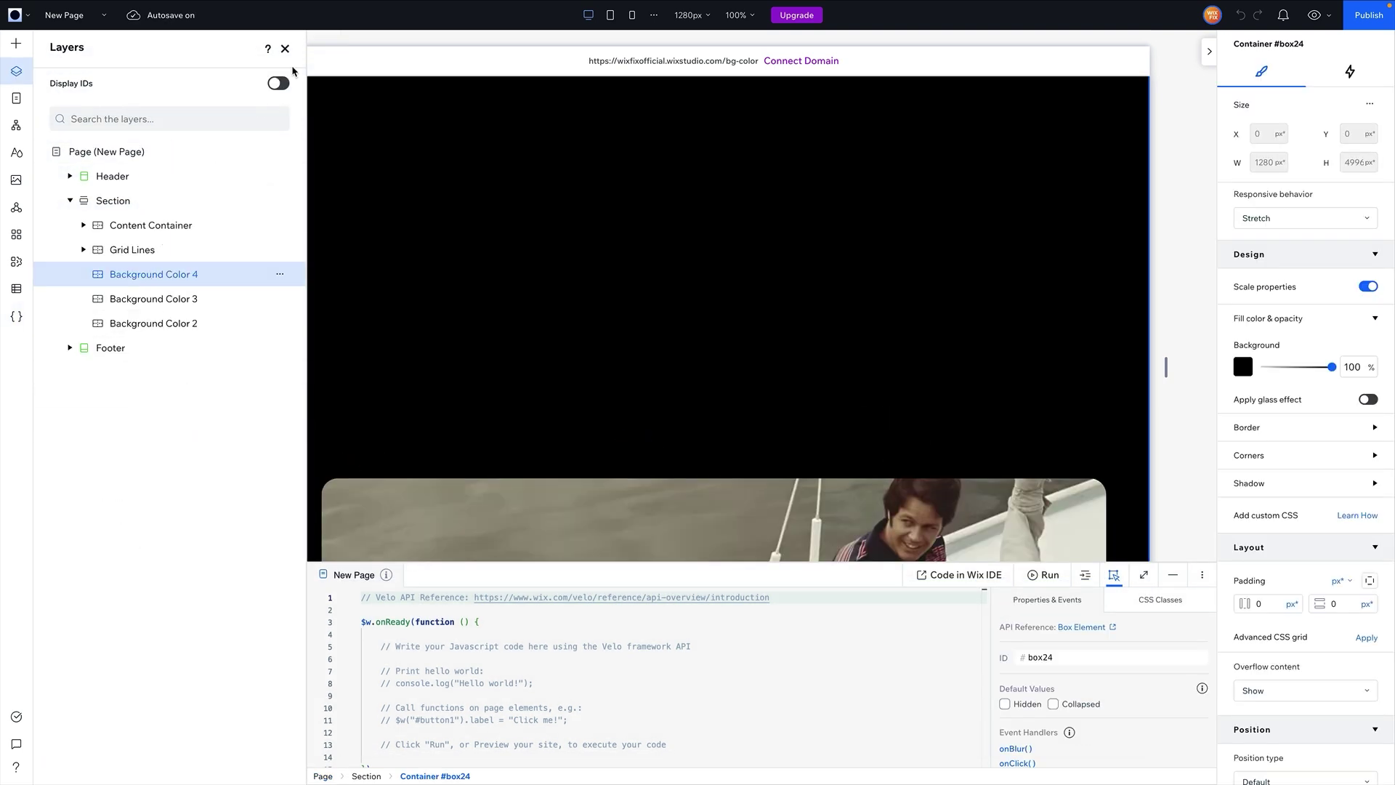
pyautogui.click(279, 83)
pyautogui.click(278, 82)
# Set the element IDs of the Background Color 4, Background Color 3 and Background Color 2 containers to bg4, bg3 and bg2.
pyautogui.doubleClick(1066, 657)
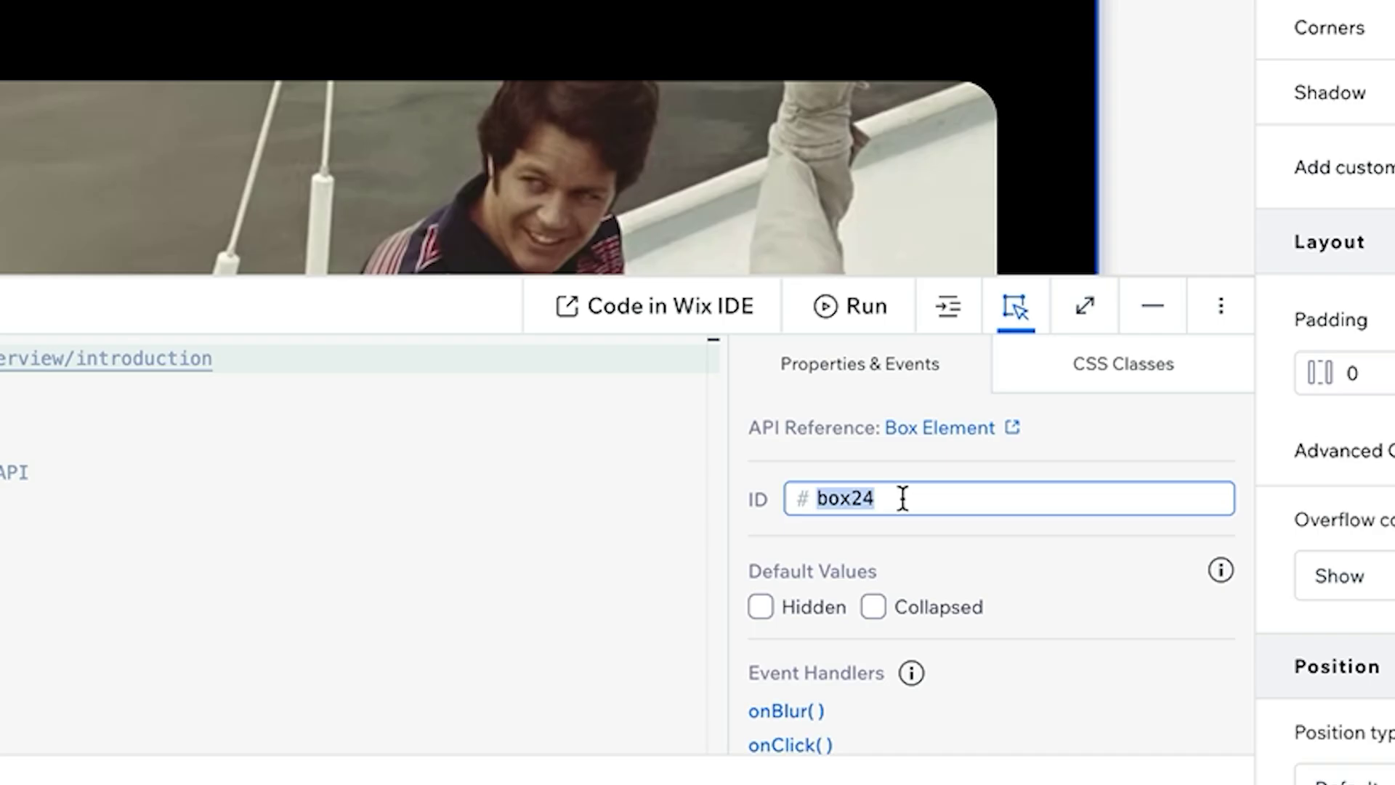
pyautogui.write('bg')
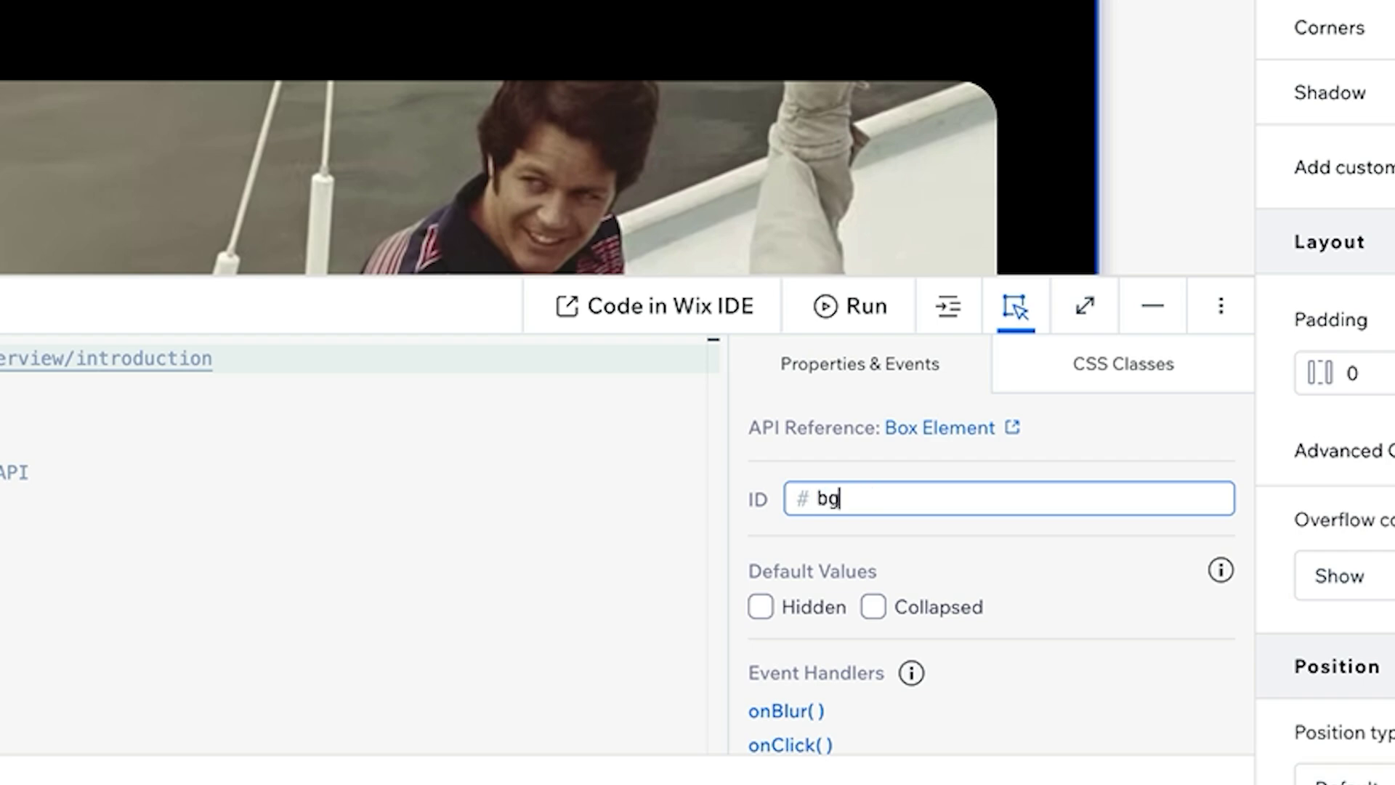
pyautogui.write('4')
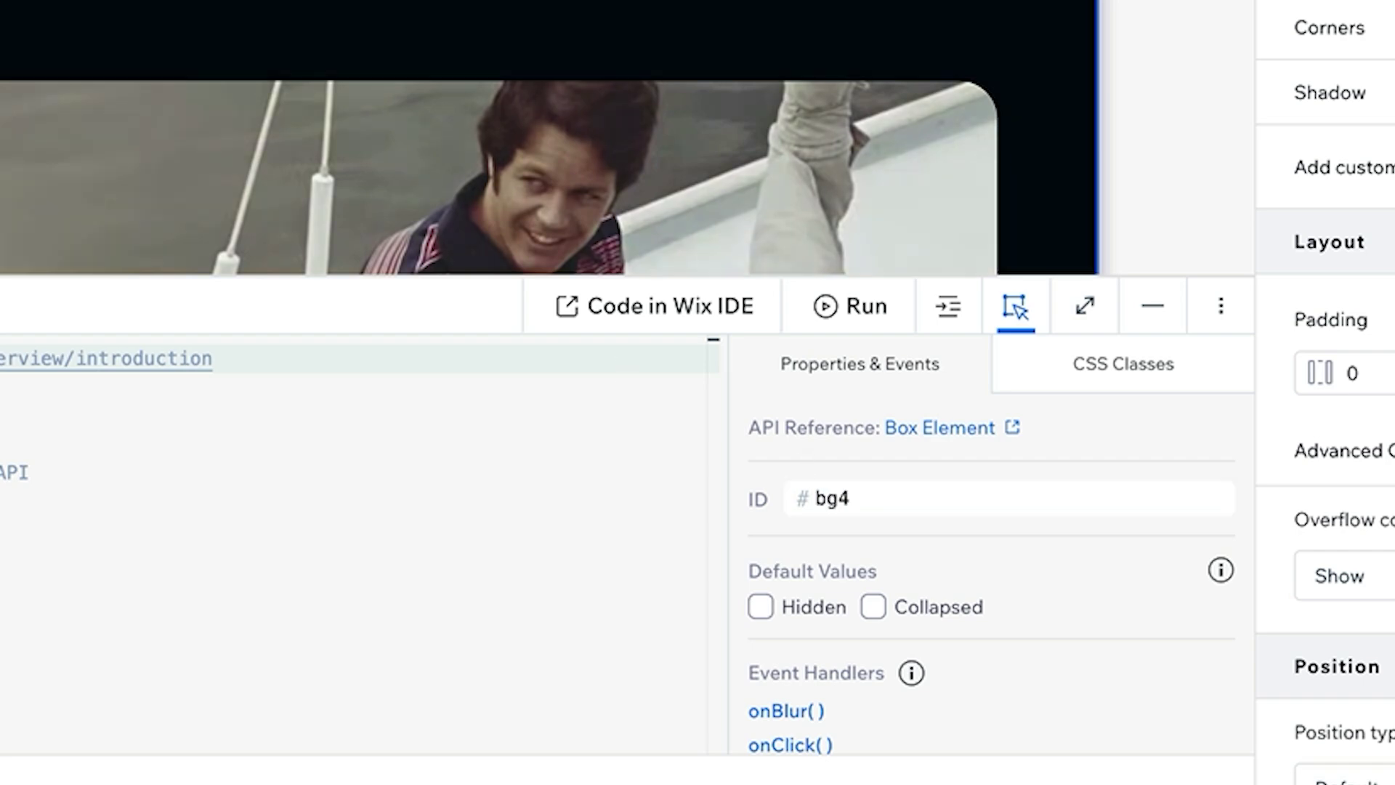
pyautogui.click(203, 309)
pyautogui.doubleClick(1068, 658)
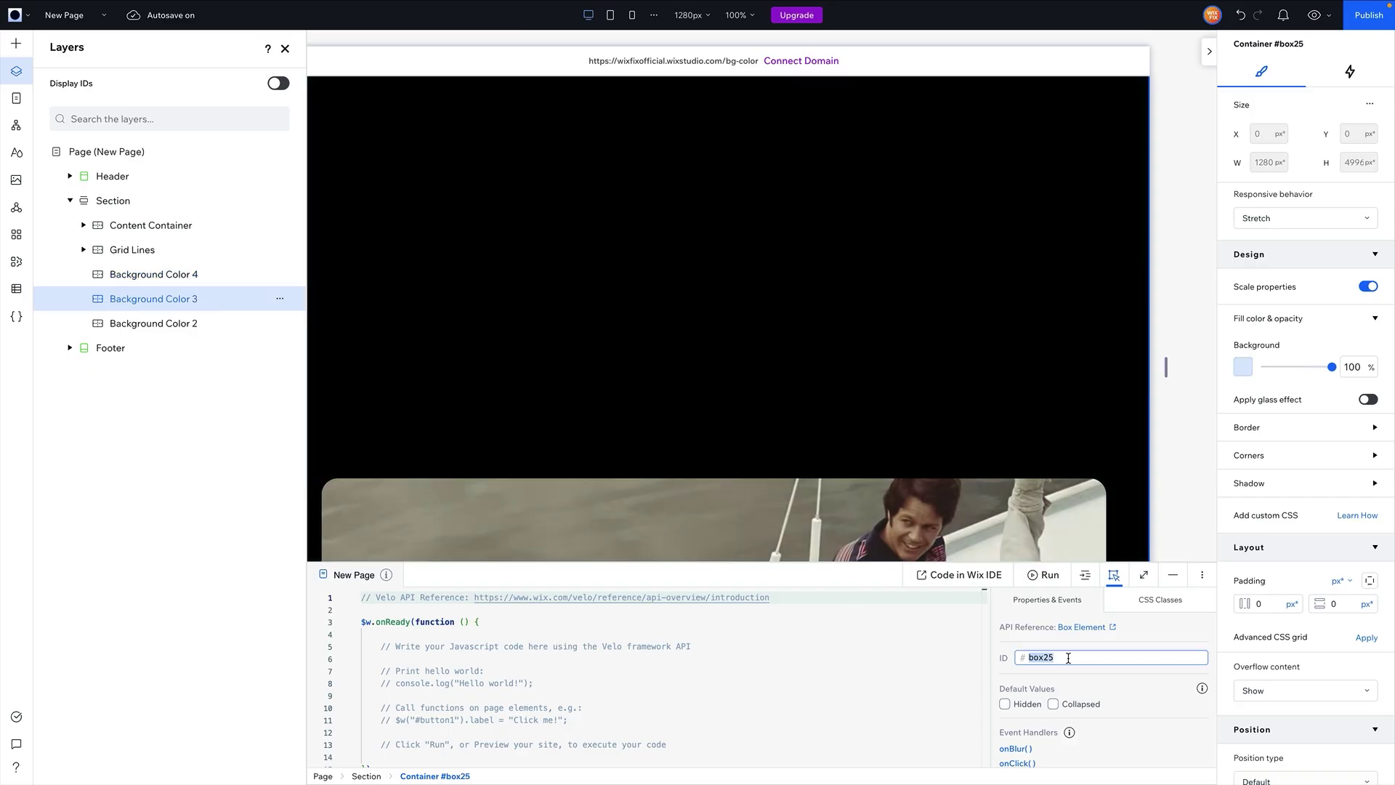
pyautogui.write('bg3')
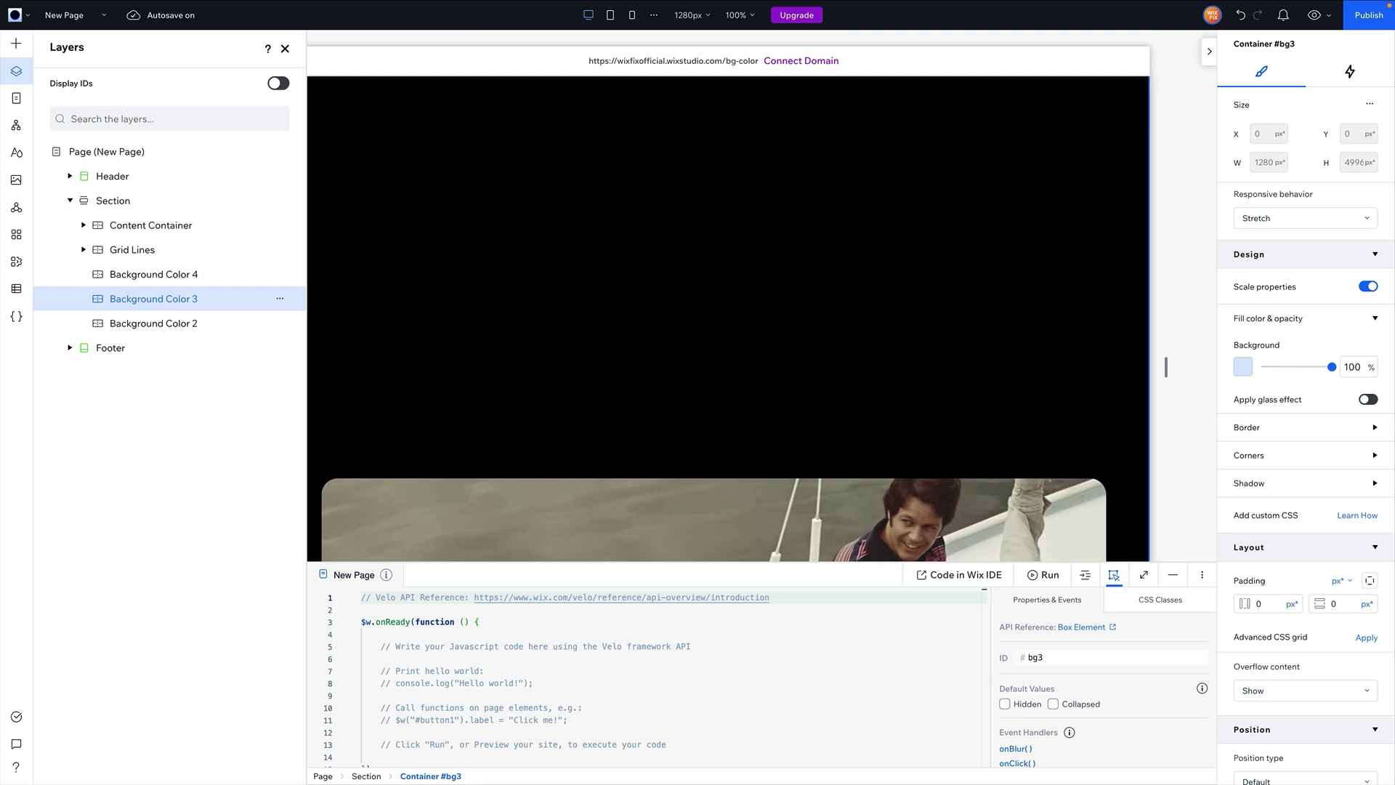
pyautogui.click(181, 329)
pyautogui.doubleClick(1084, 661)
pyautogui.write('bg2')
pyautogui.press('Return')
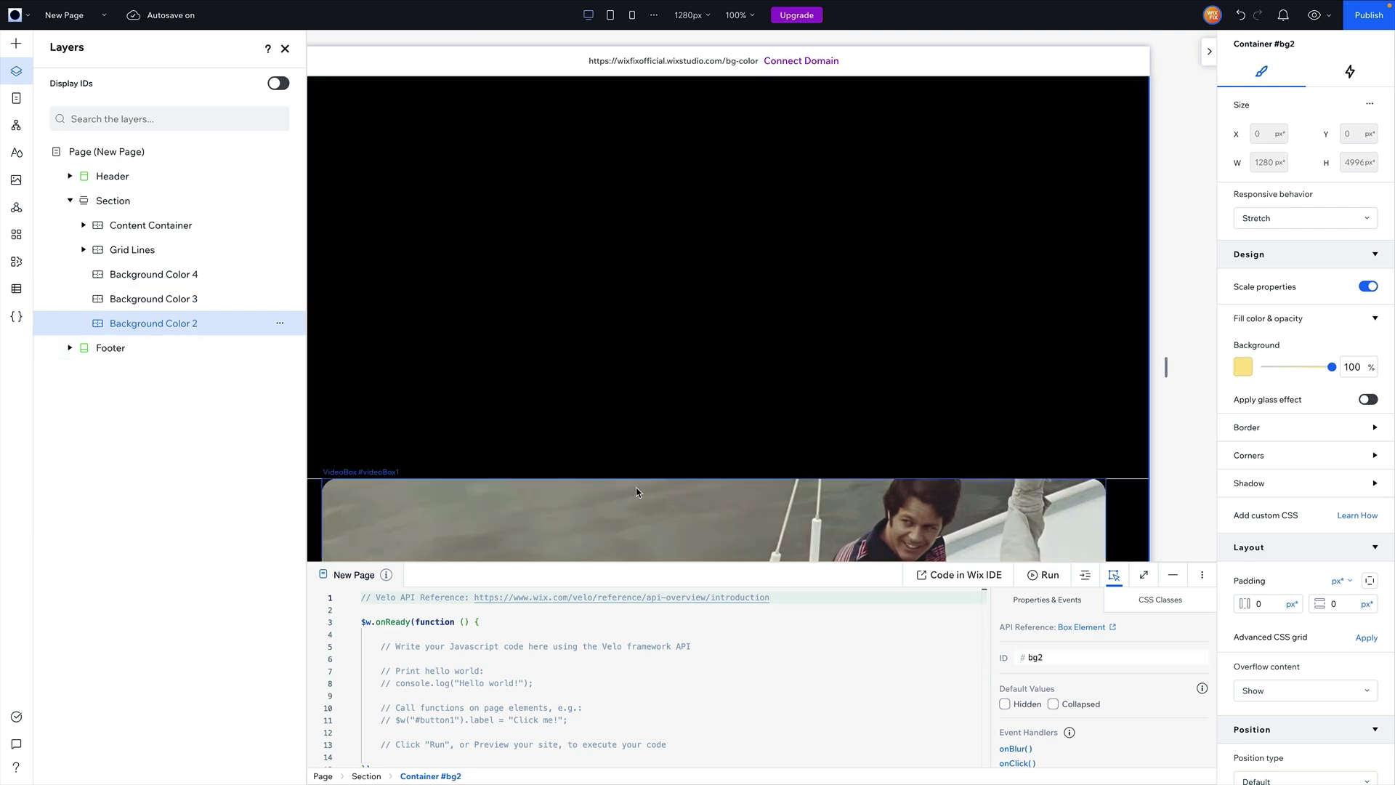
# Check the Background Color 4 container's ID and expand the Content Container layer to list its nested containers.
pyautogui.click(172, 280)
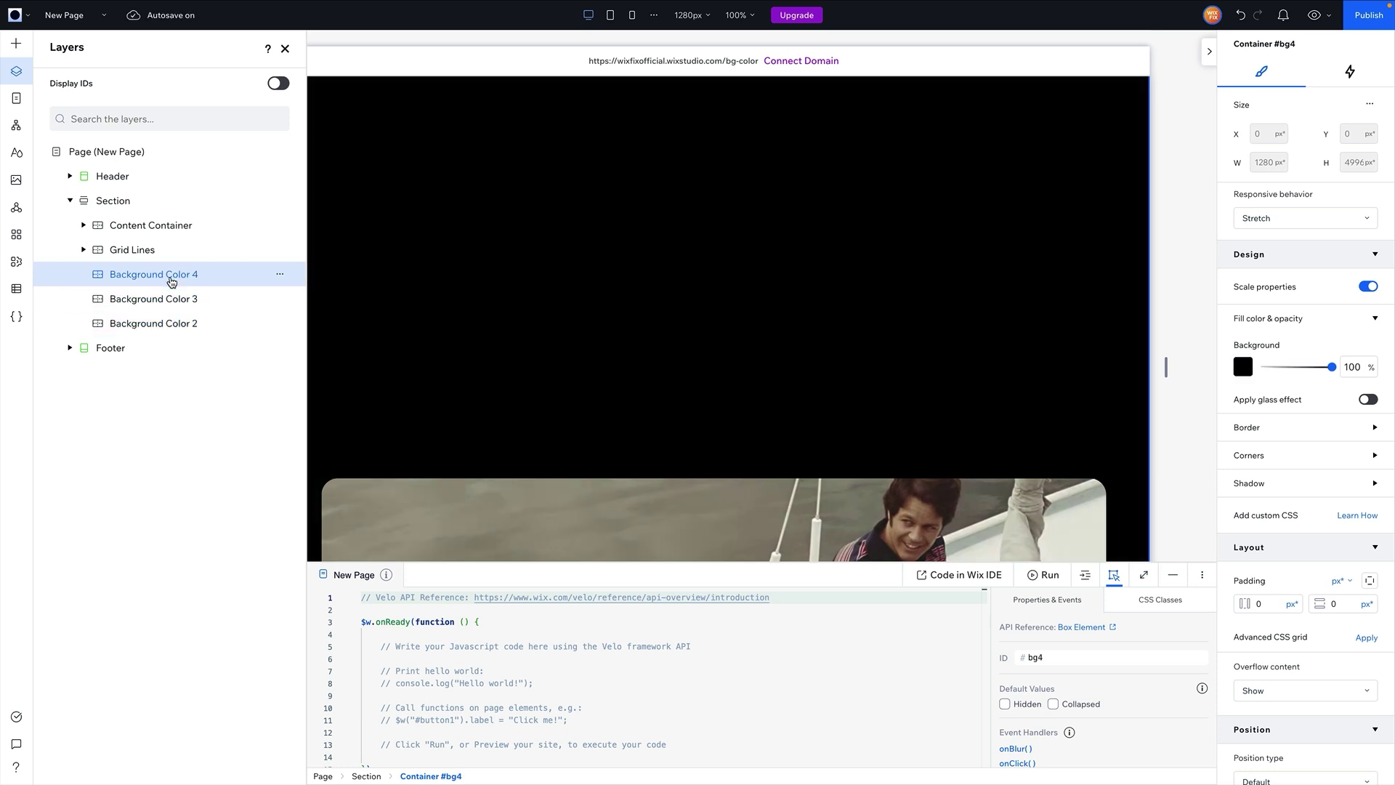
pyautogui.click(83, 225)
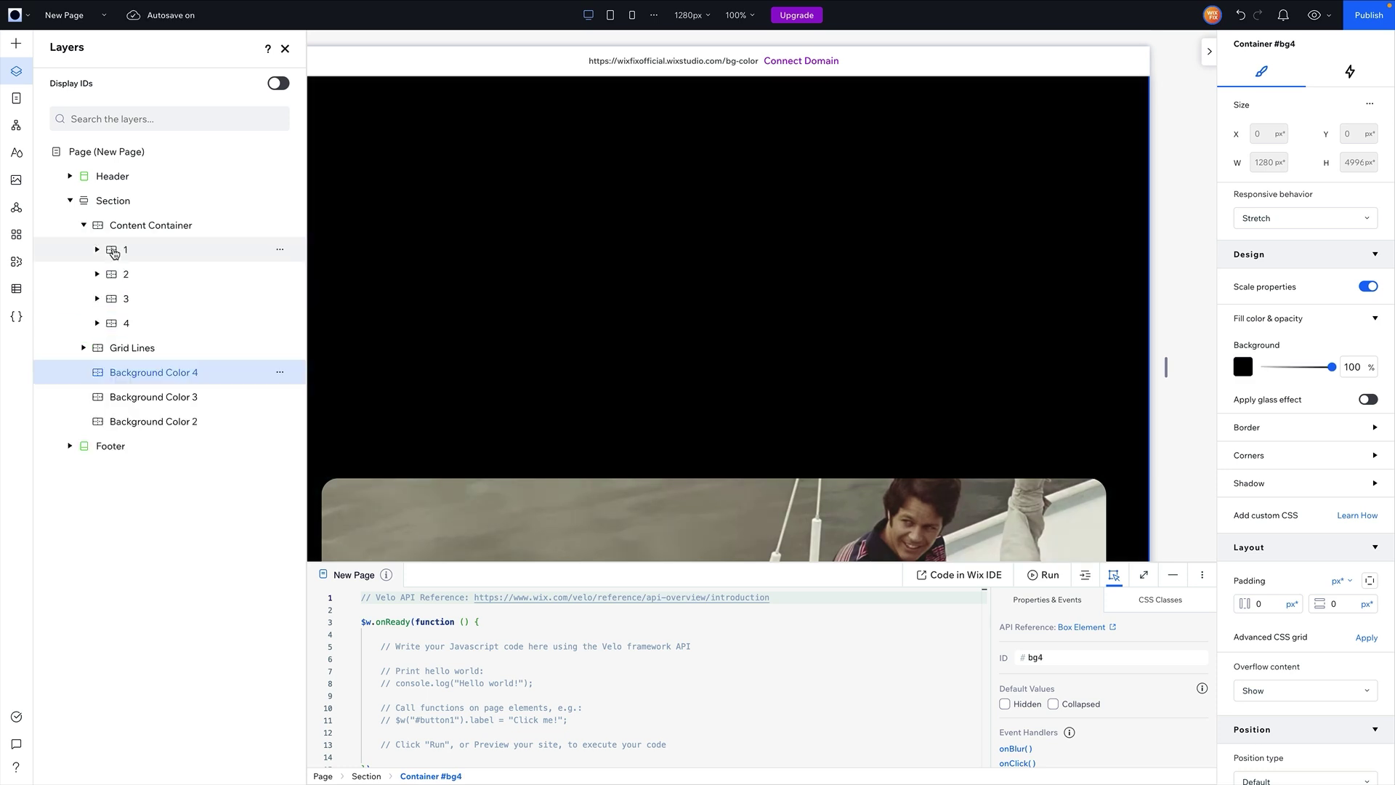